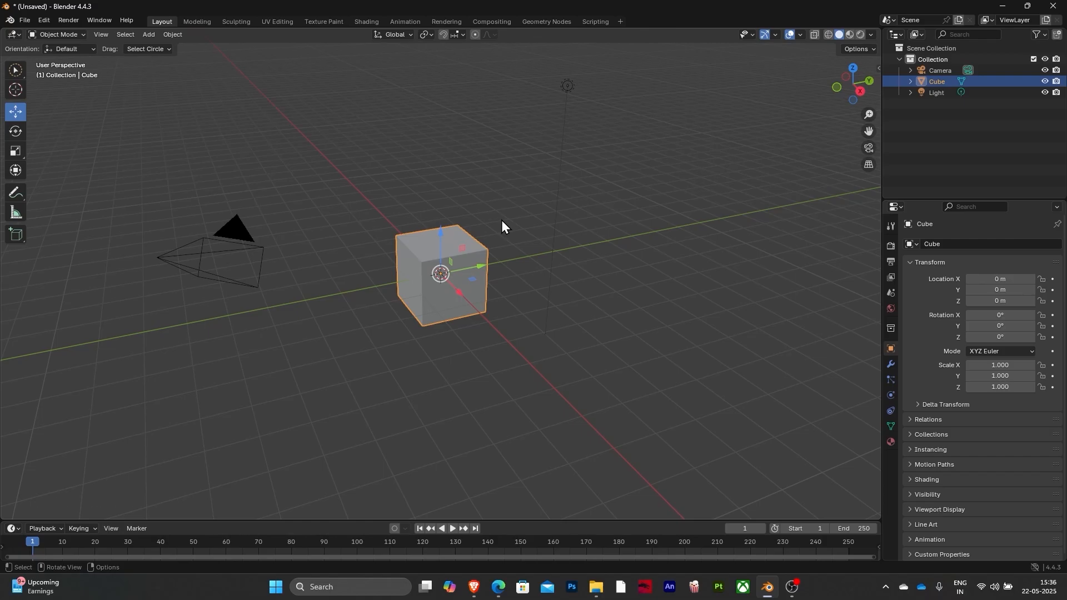
Move the cube about -7.5 m along the global X axis and clear its location back to the origin
key(g)
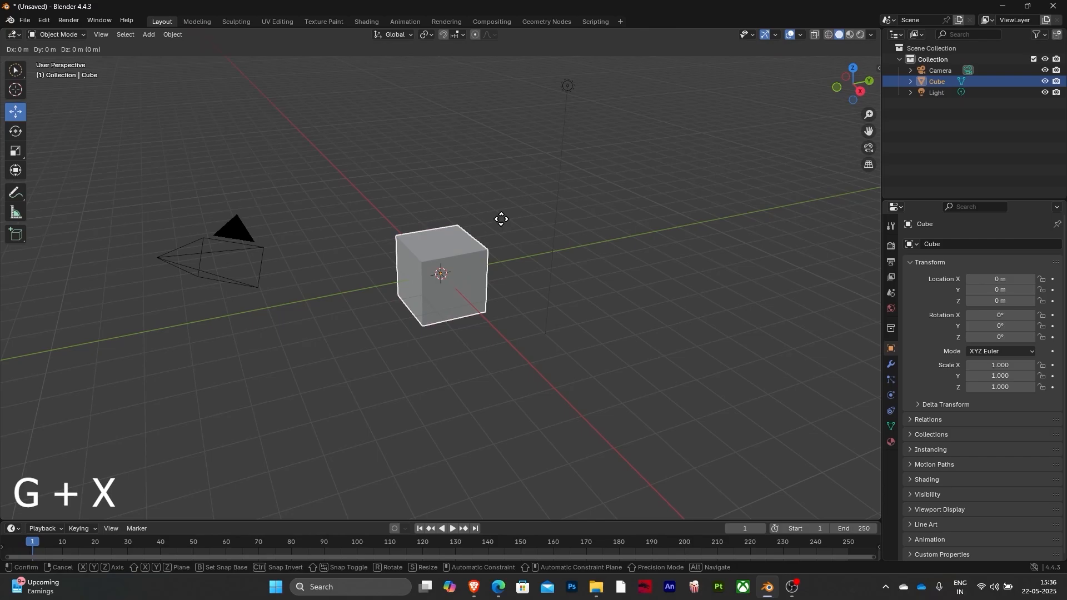
key(x)
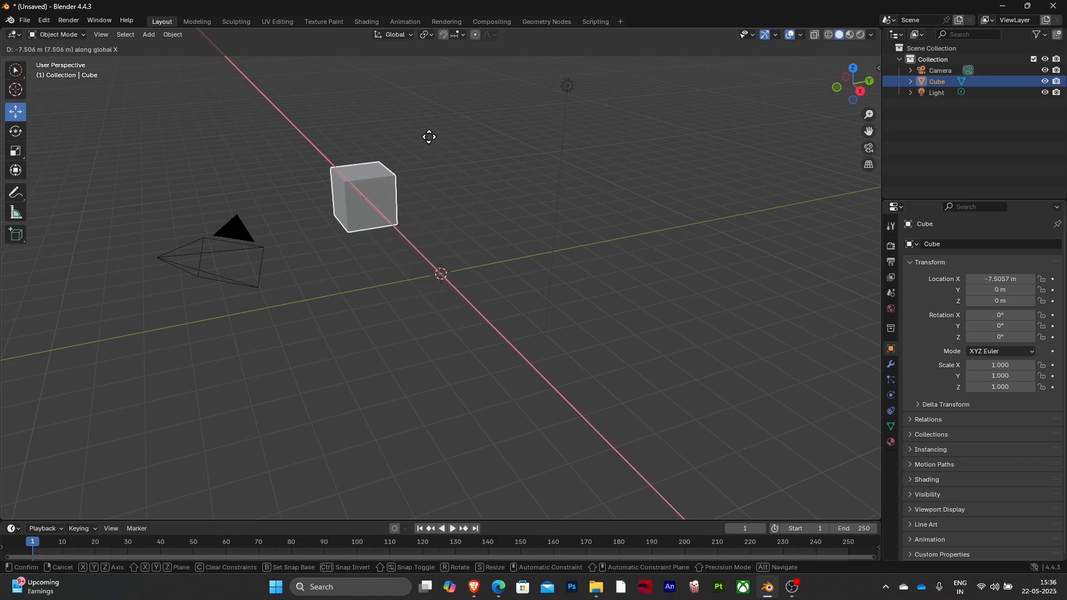
click(429, 136)
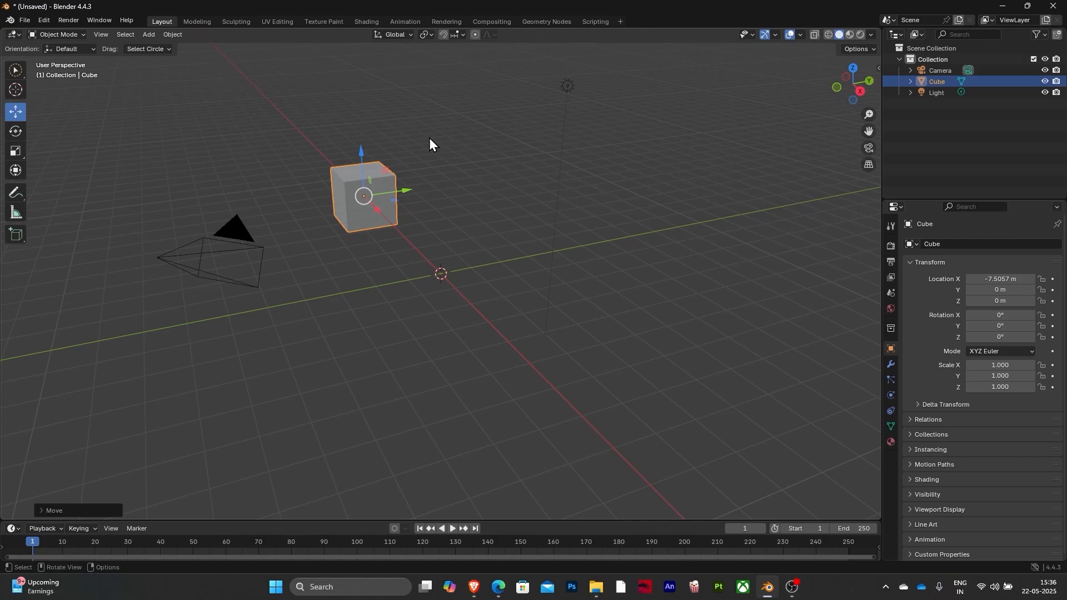
key(alt+g)
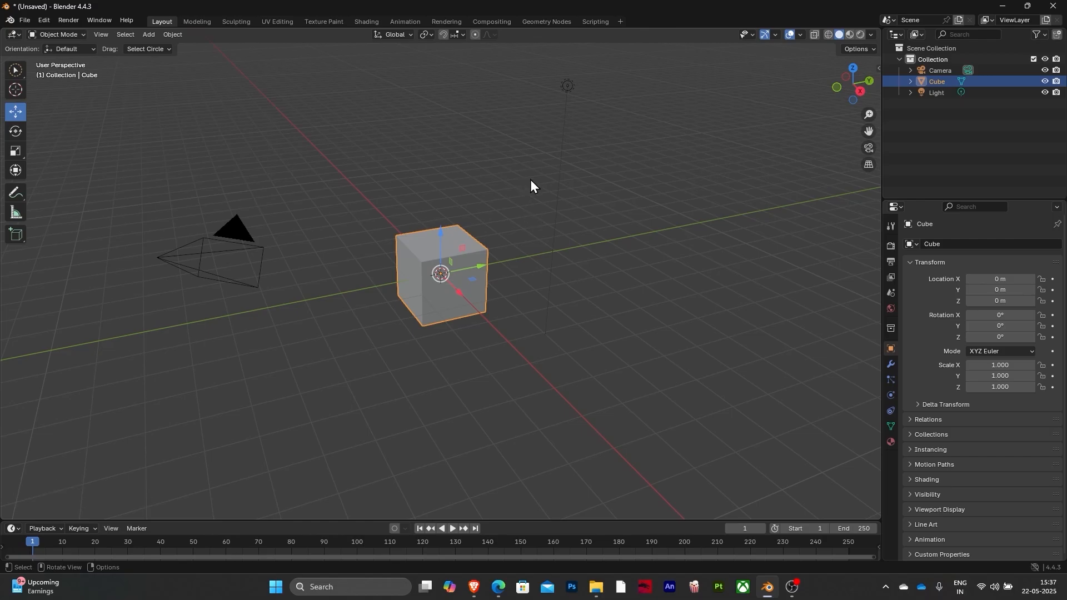
Move the cube in the positive direction along the global Y axis and undo the move
key(g)
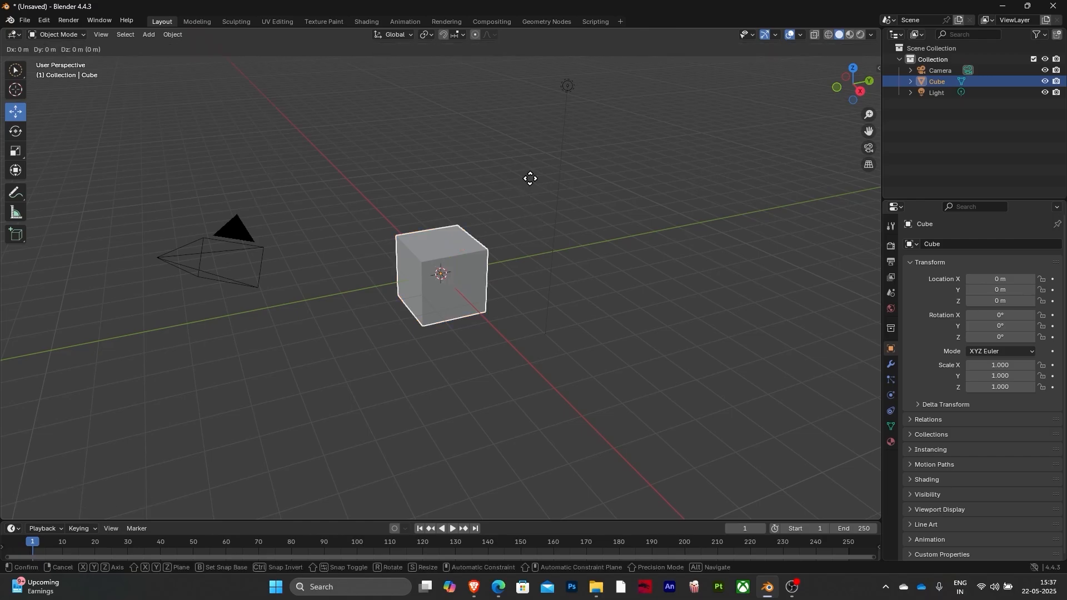
key(y)
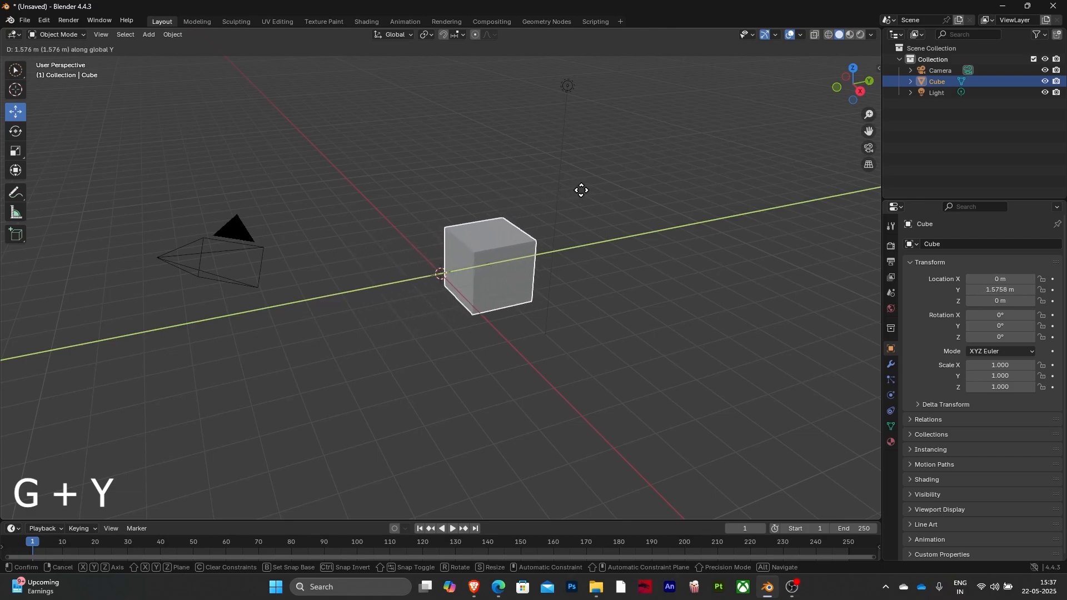
click(726, 170)
key(ctrl+z)
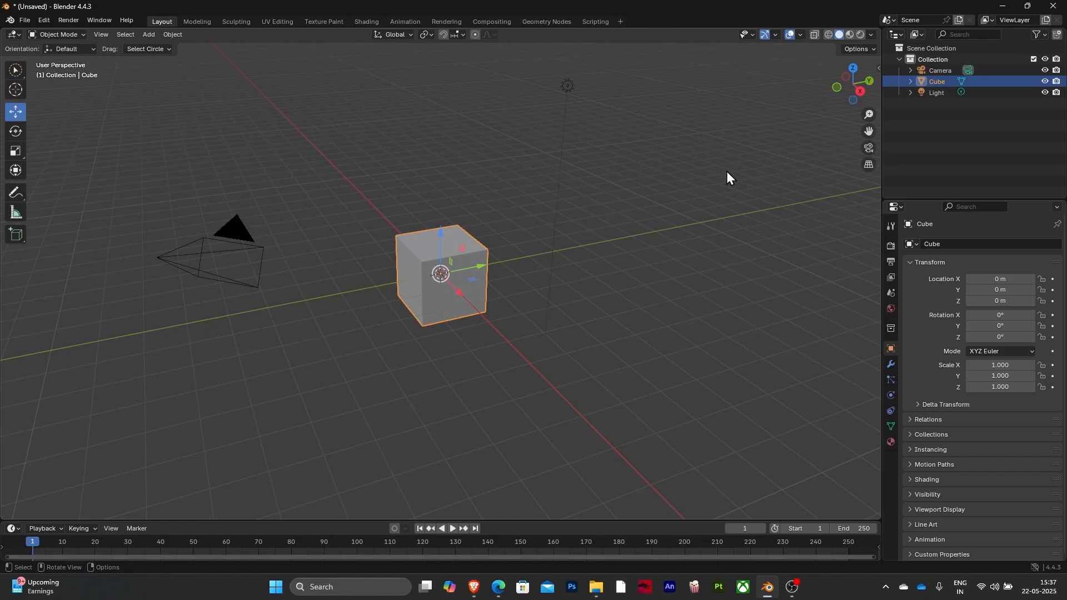
Try moving the cube upward along the global Z axis and cancel the move
key(g)
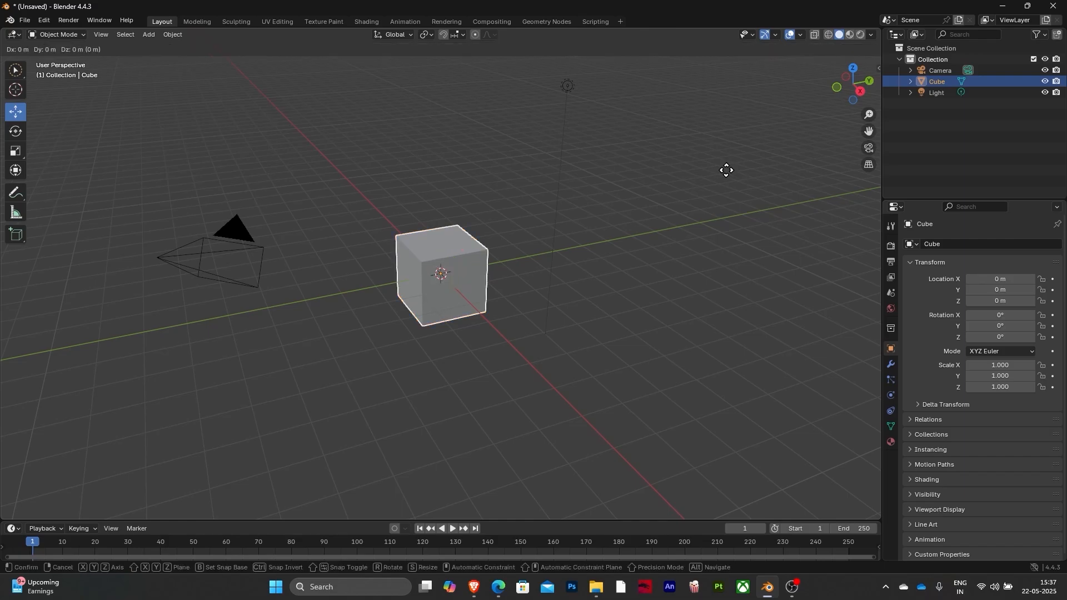
key(z)
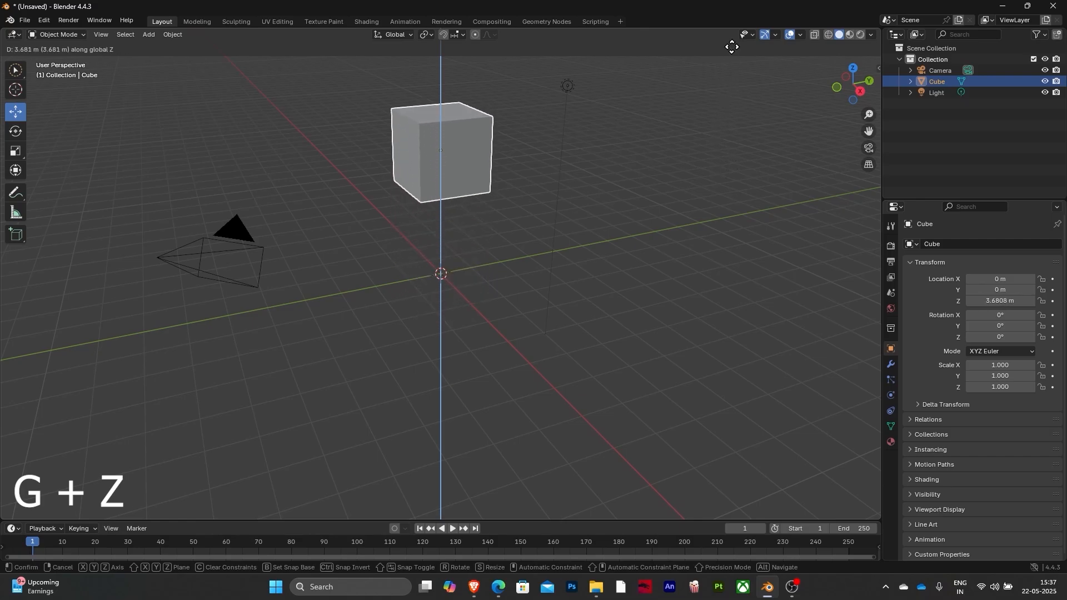
right_click(705, 166)
Move the cube about -6.57 m along the global X axis
key(g)
key(x)
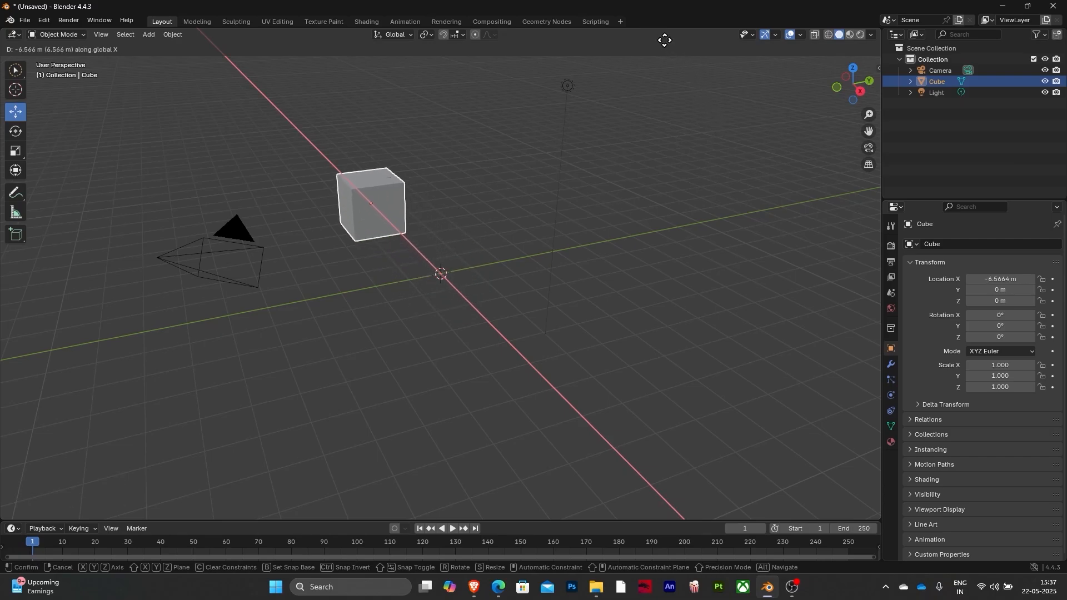
click(665, 42)
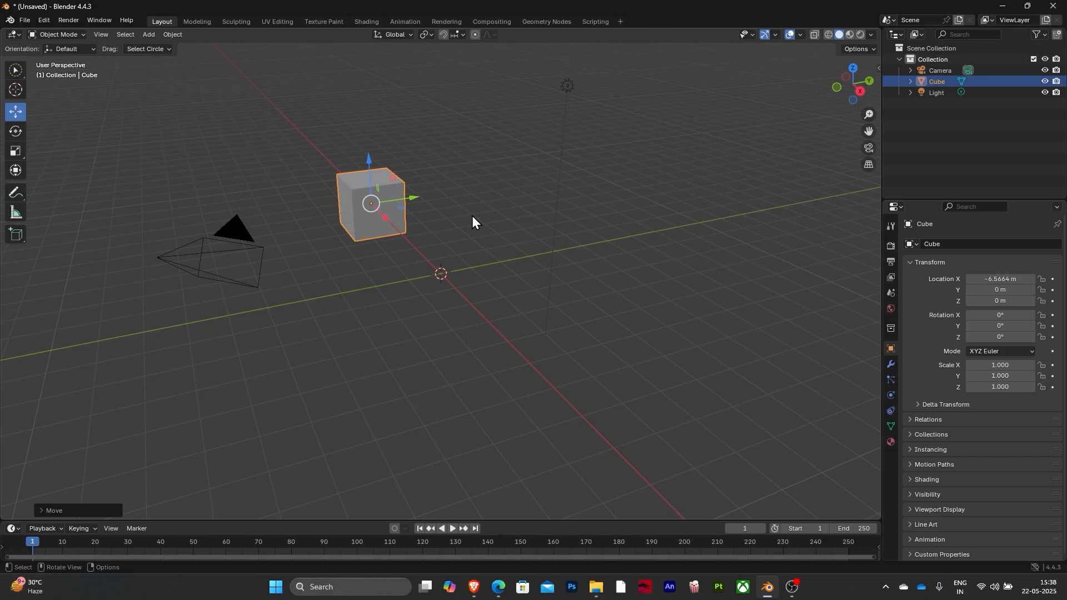
Show the cube's transform values in the viewport and move it with the gizmo to about X -1.79 m, Y 2.28 m, Z -0.39 m
key(n)
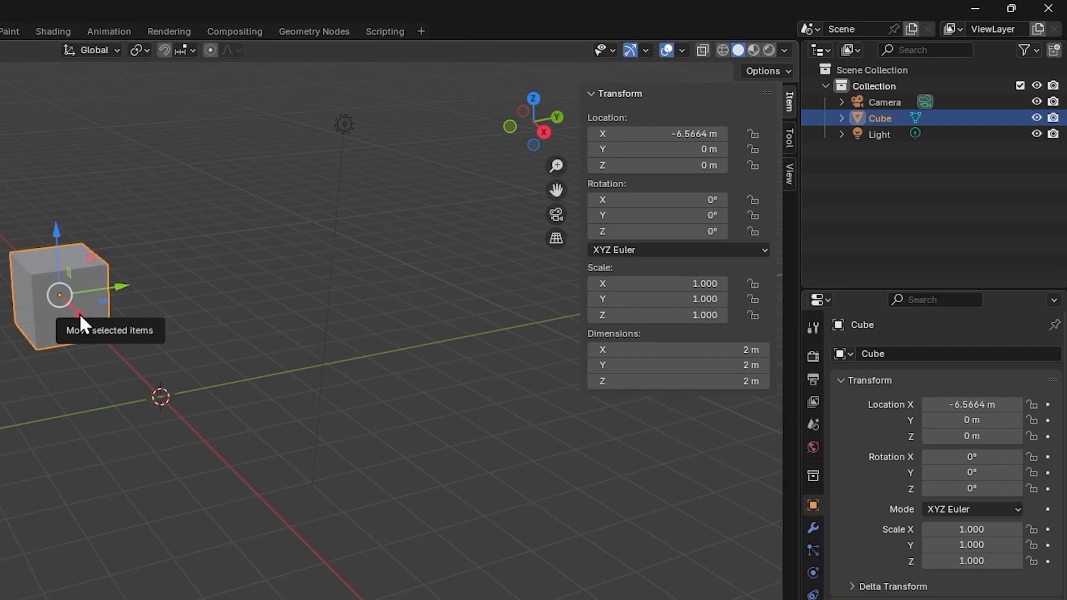
drag(79, 312, 127, 400)
drag(171, 357, 276, 360)
drag(228, 289, 252, 309)
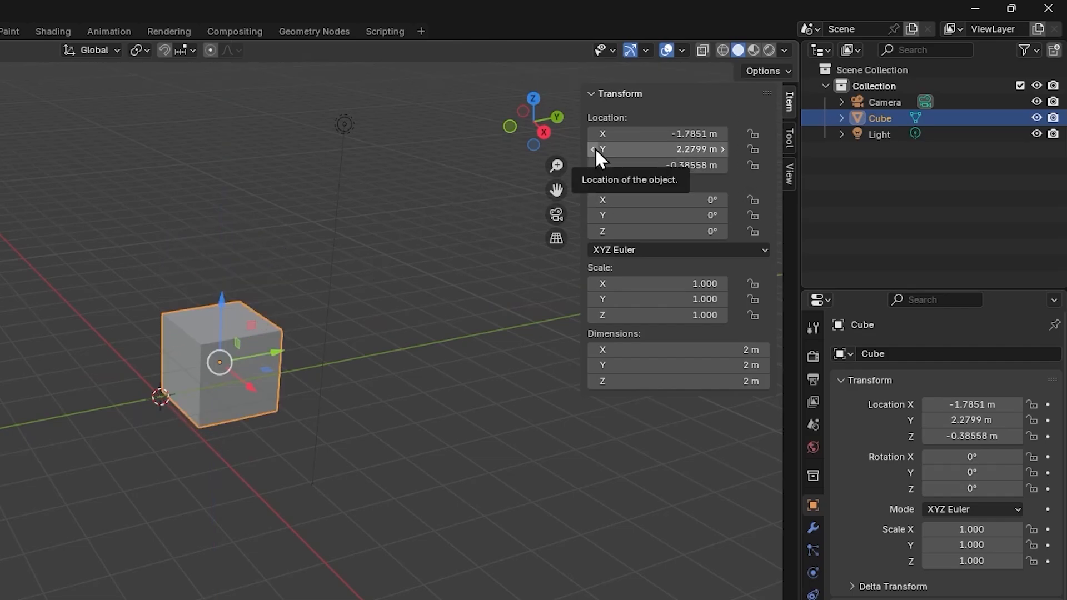
Set the cube's X, Y and Z location values to 0 m
click(687, 135)
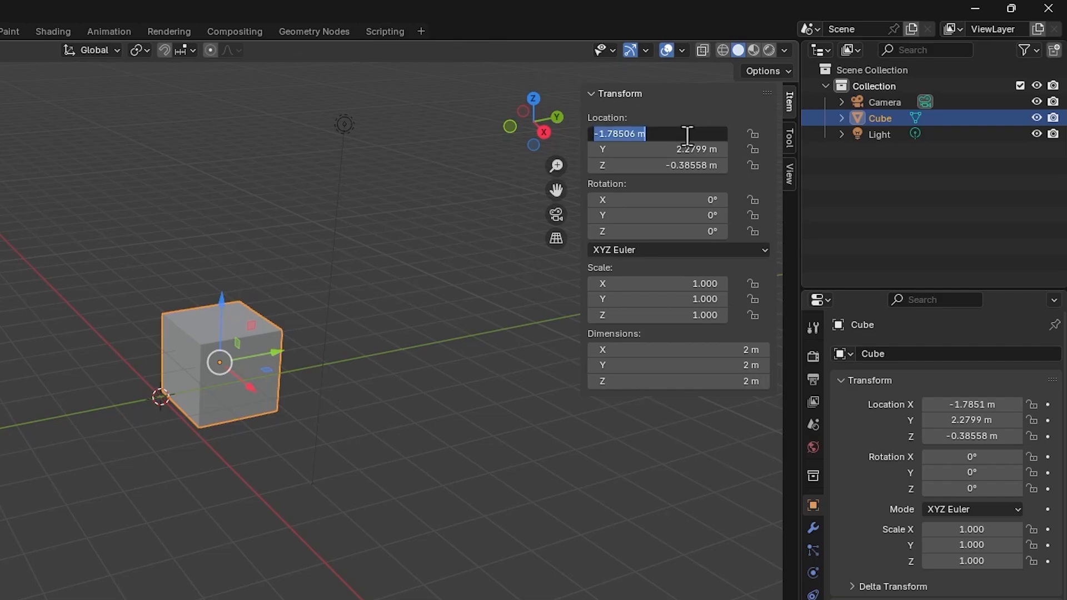
text(0)
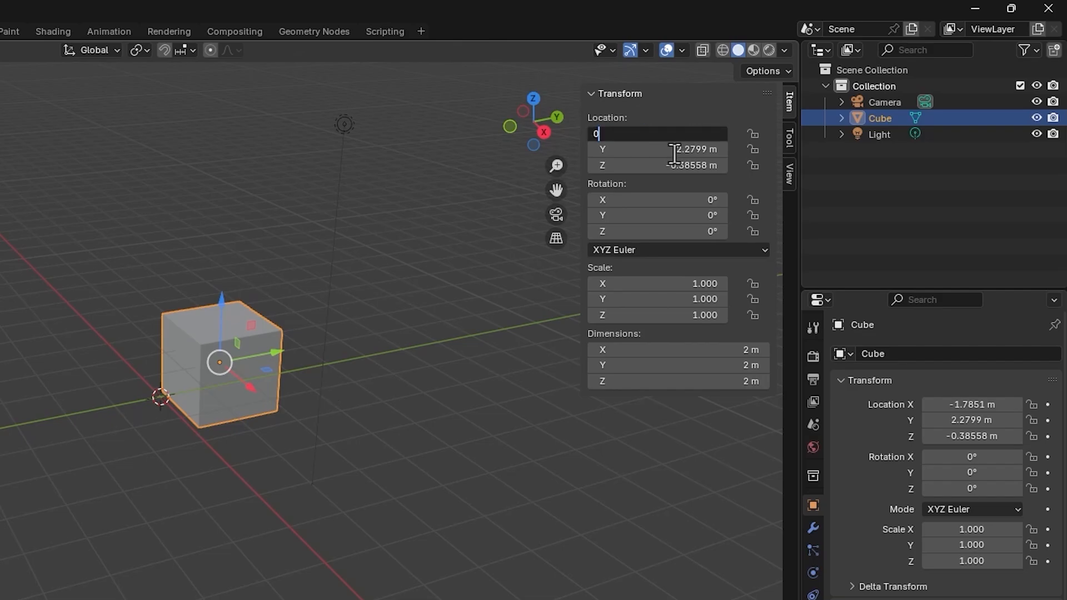
key(Return)
click(703, 146)
text(0)
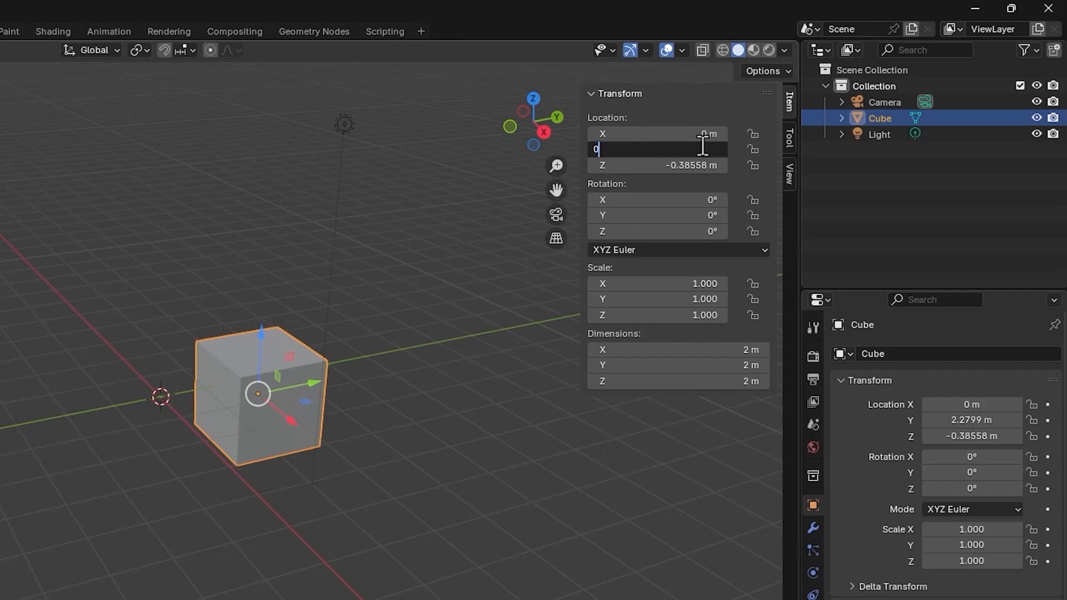
key(Return)
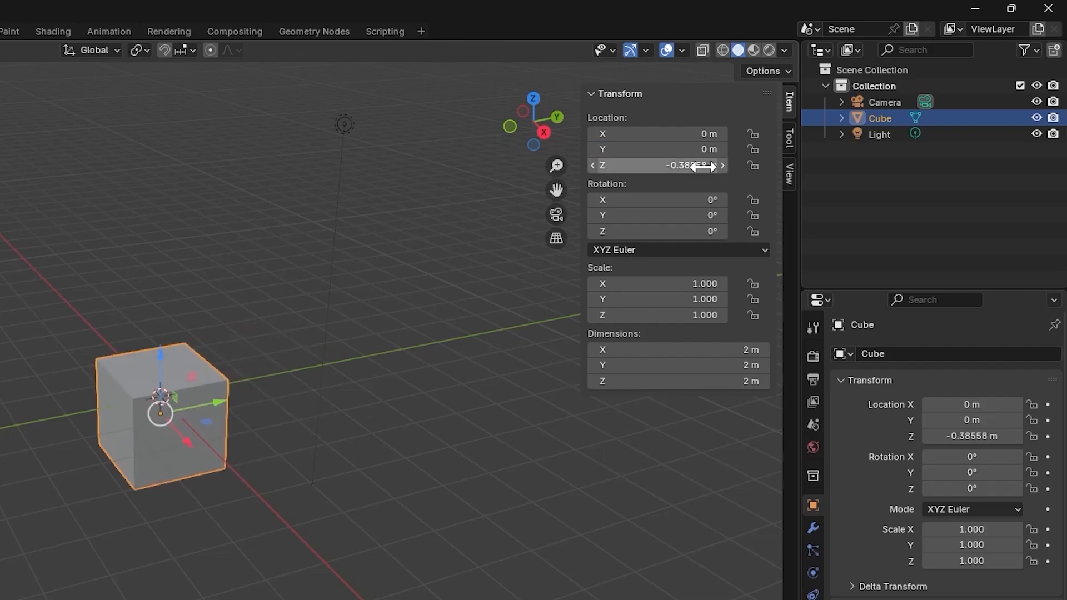
click(704, 166)
text(0)
key(Return)
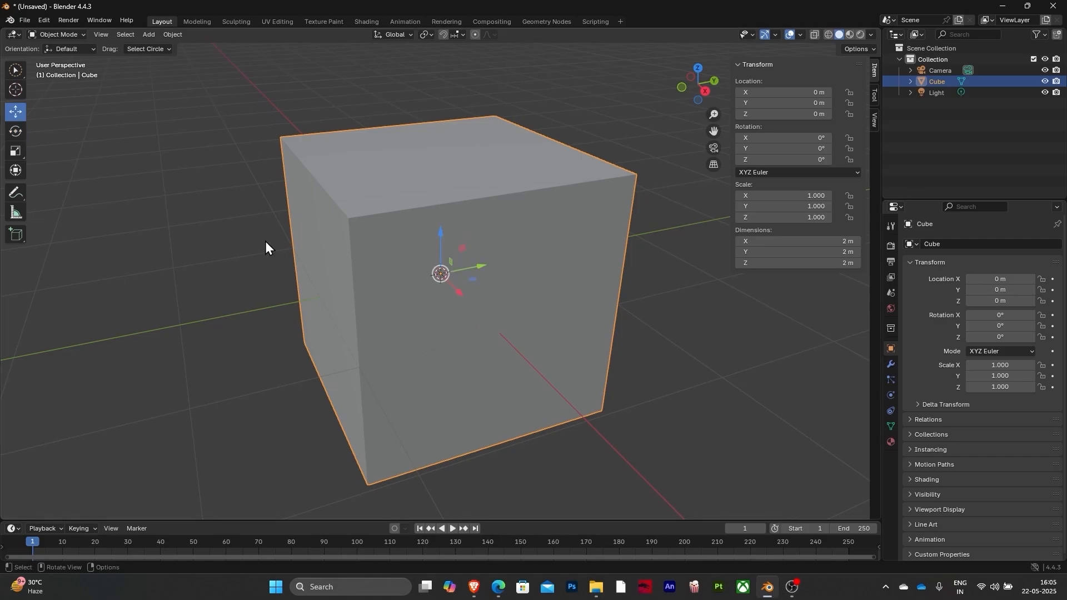
scroll(408, 262, up, 4)
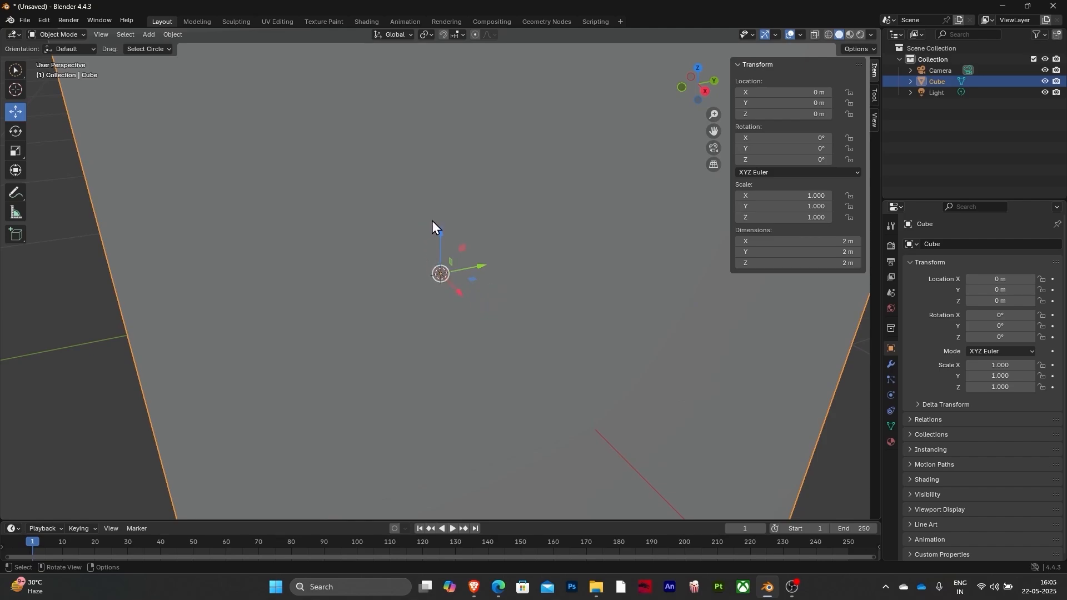
scroll(431, 221, down, 3)
scroll(463, 278, down, 3)
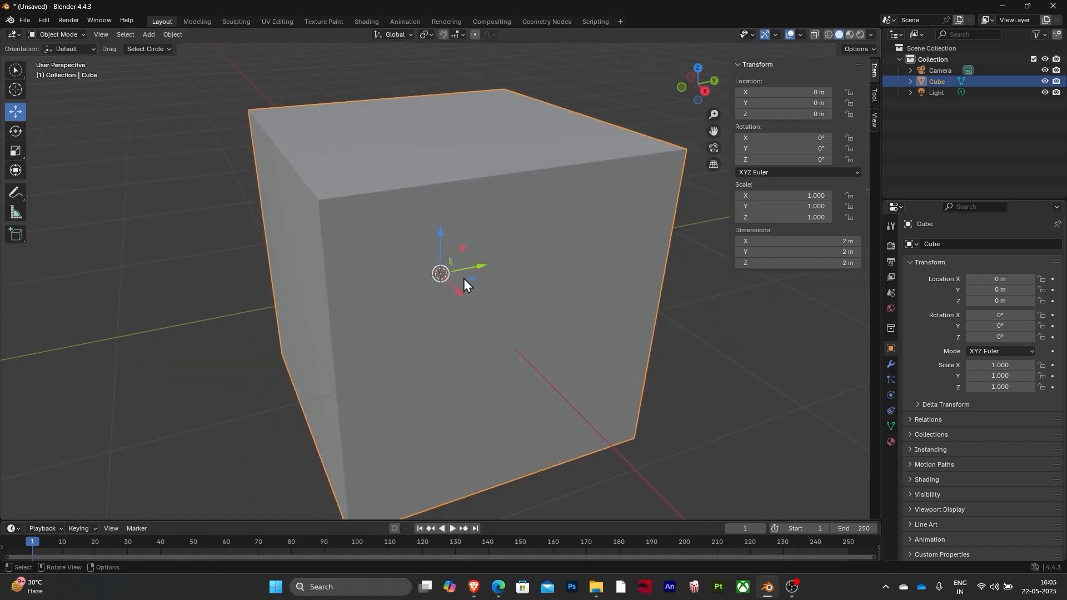
scroll(465, 279, up, 4)
scroll(452, 281, down, 2)
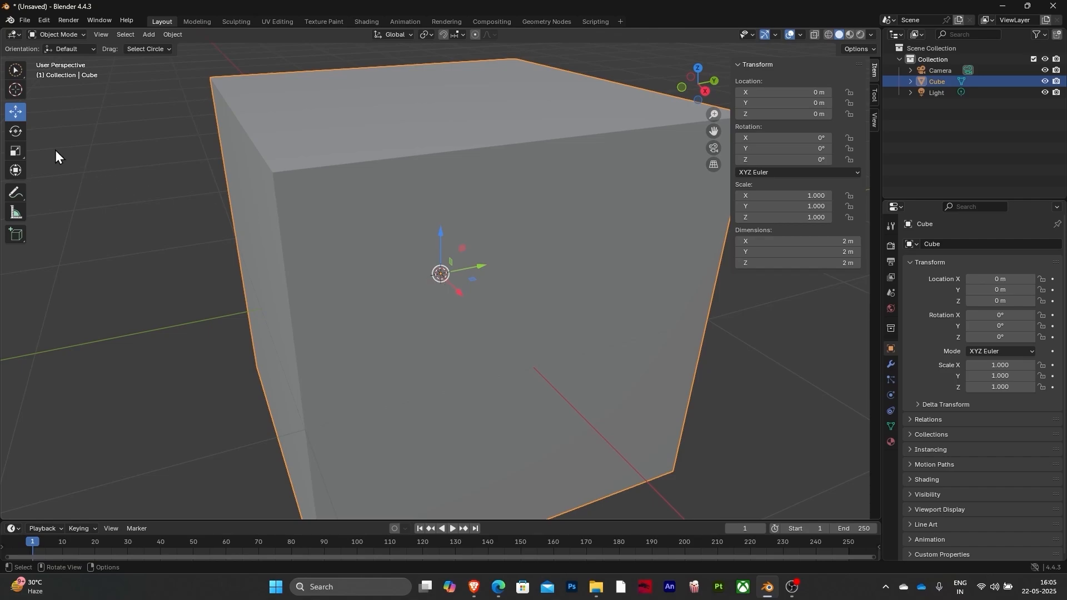
Rotate the cube to about -138° around the X axis with the Rotate tool and undo the rotation
click(14, 131)
drag(417, 257, 452, 289)
key(ctrl+z)
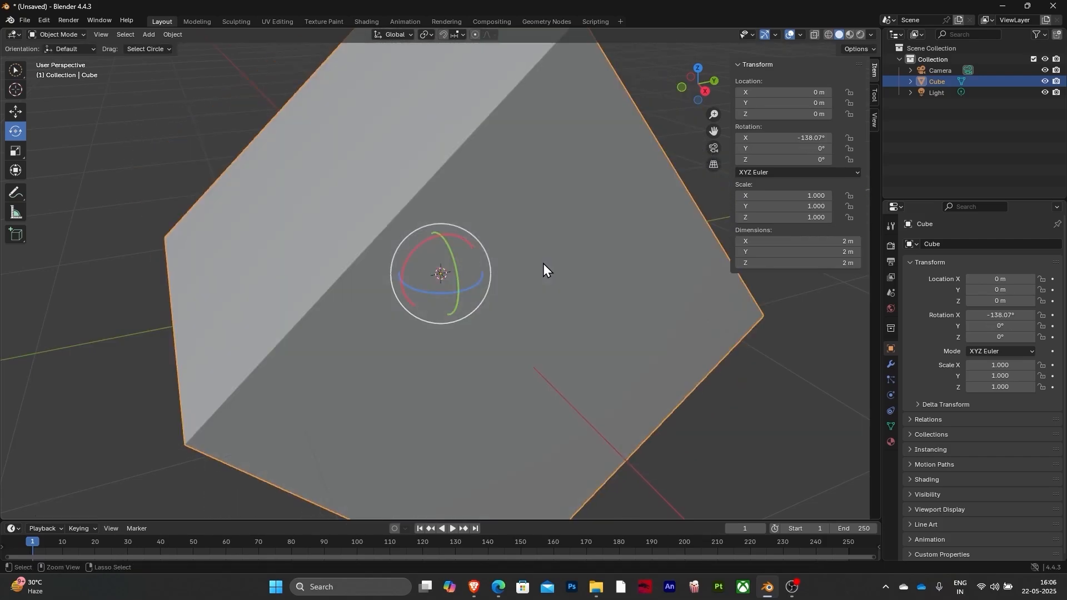
key(ctrl+z)
Switch back to the Move tool, shift the cube back and forth along the Y axis and undo both moves
key(w)
key(shift+space)
key(g)
drag(478, 268, 364, 294)
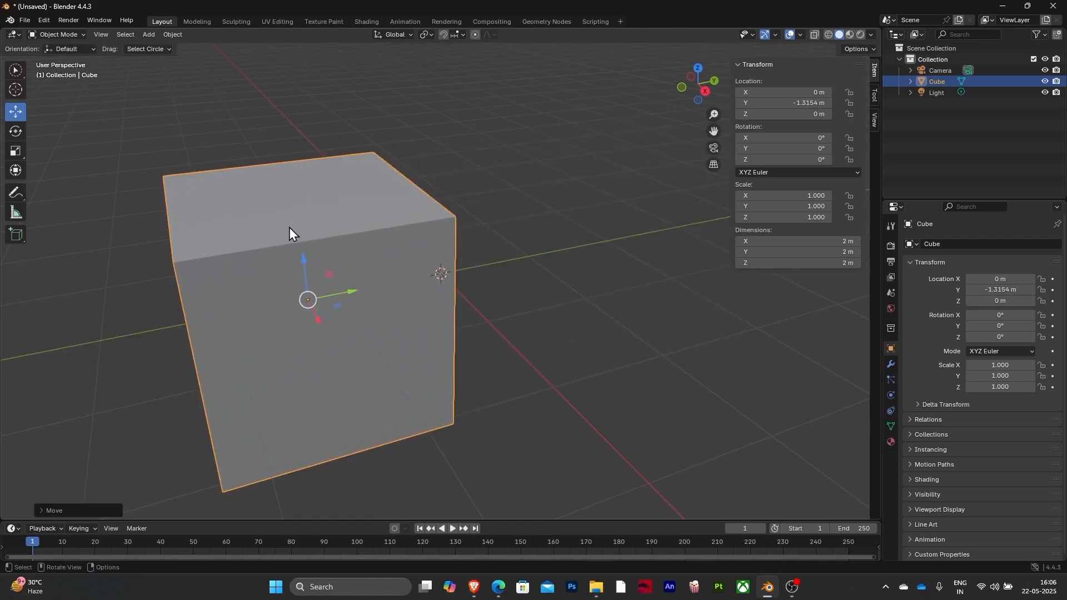
drag(357, 300, 555, 262)
key(ctrl+z)
key(ctrl+z)
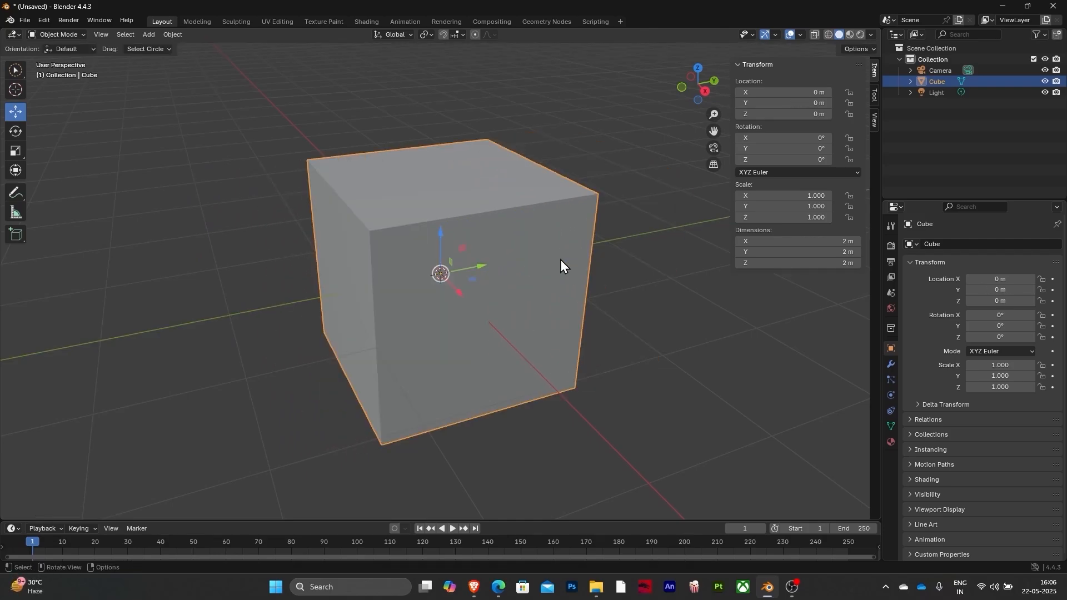
key(space)
Move the cube about -133.1 m along the global X axis and clear its location
scroll(642, 268, down, 8)
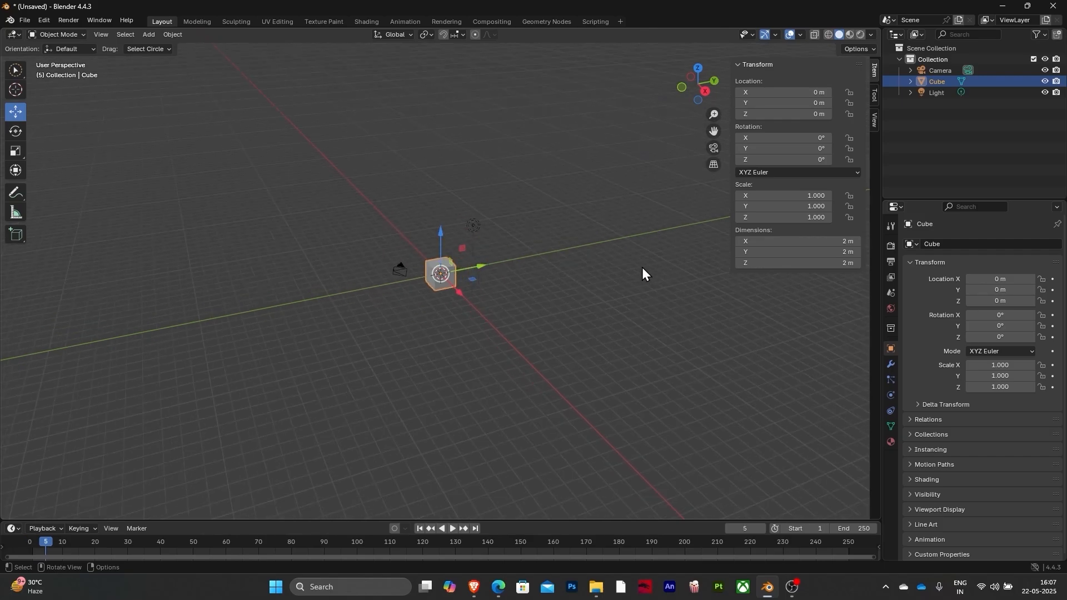
key(g)
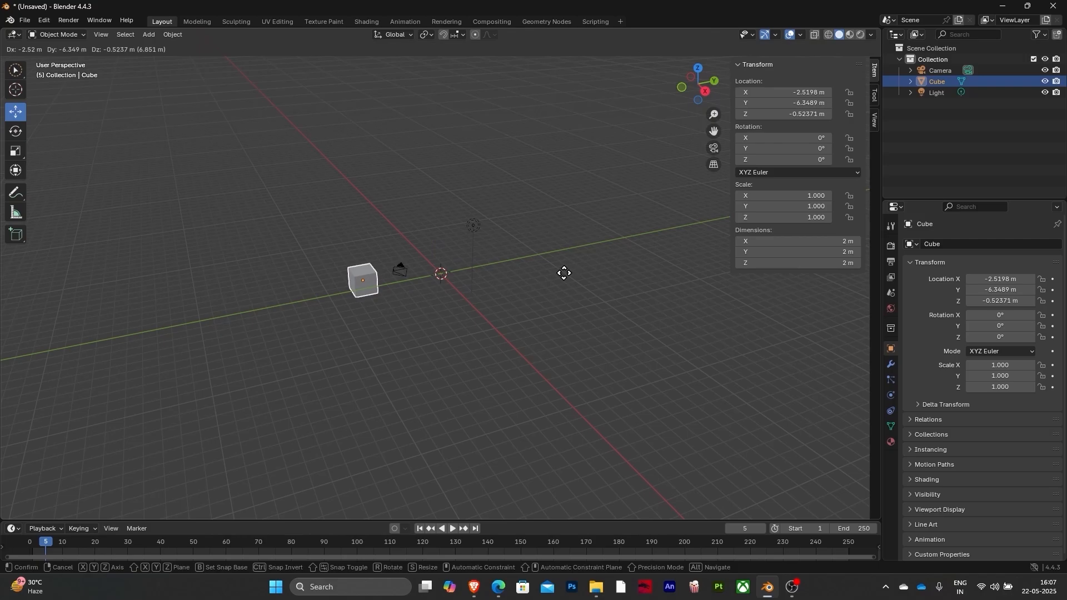
key(x)
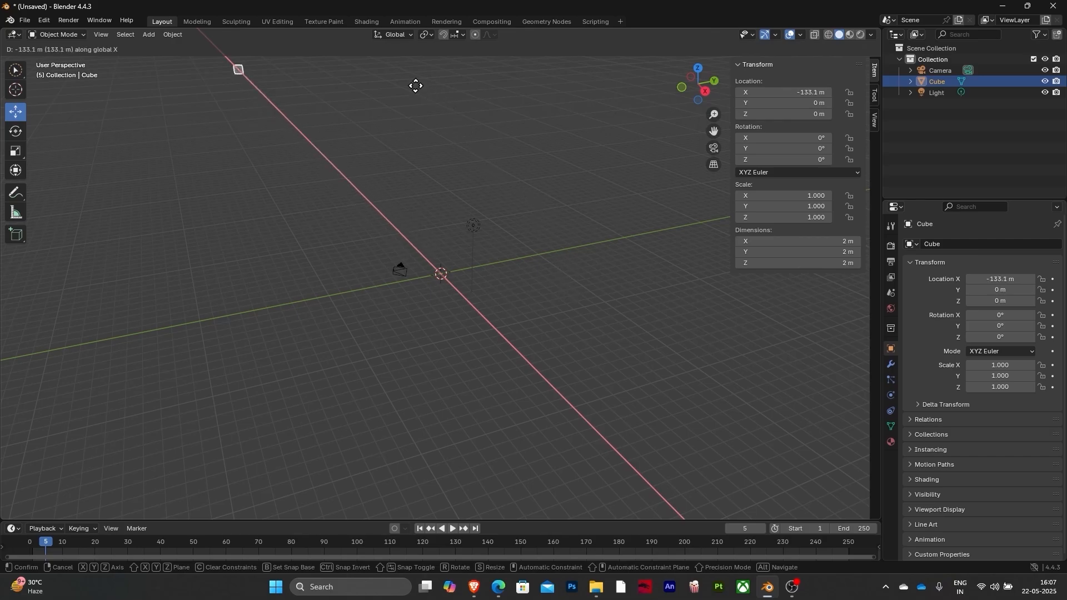
click(416, 85)
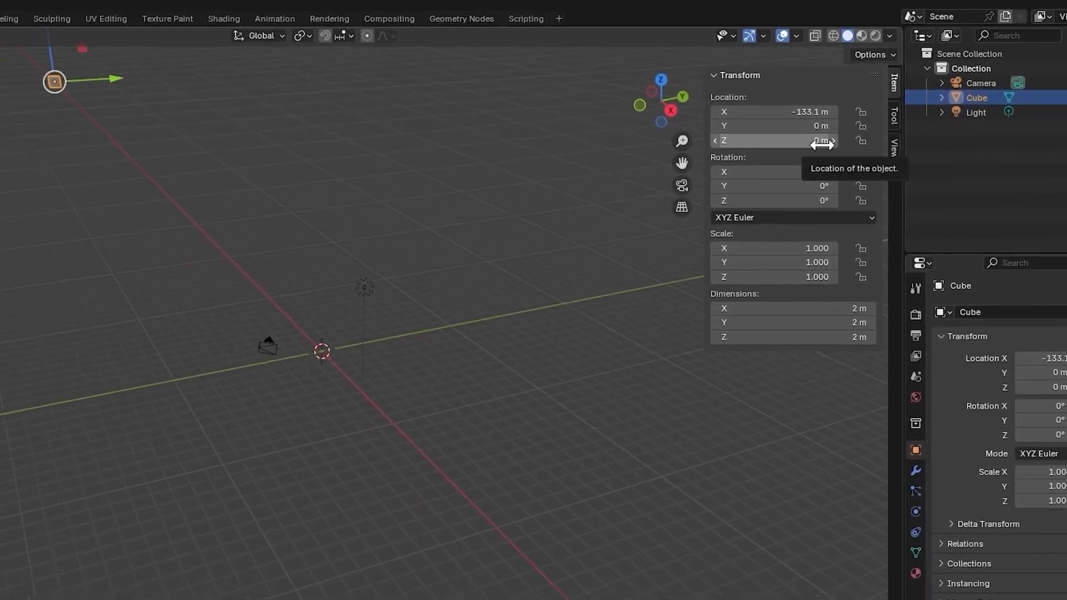
key(alt+g)
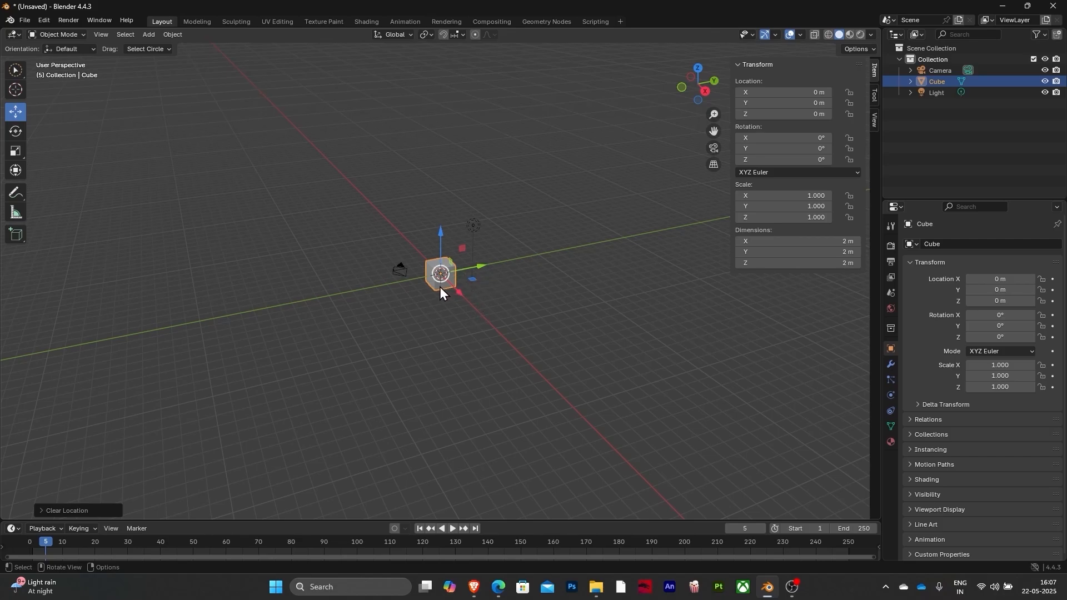
Move the cube freely to about X -18.8 m, Y -25.6 m, Z 13.7 m and clear its location
drag(439, 283, 439, 282)
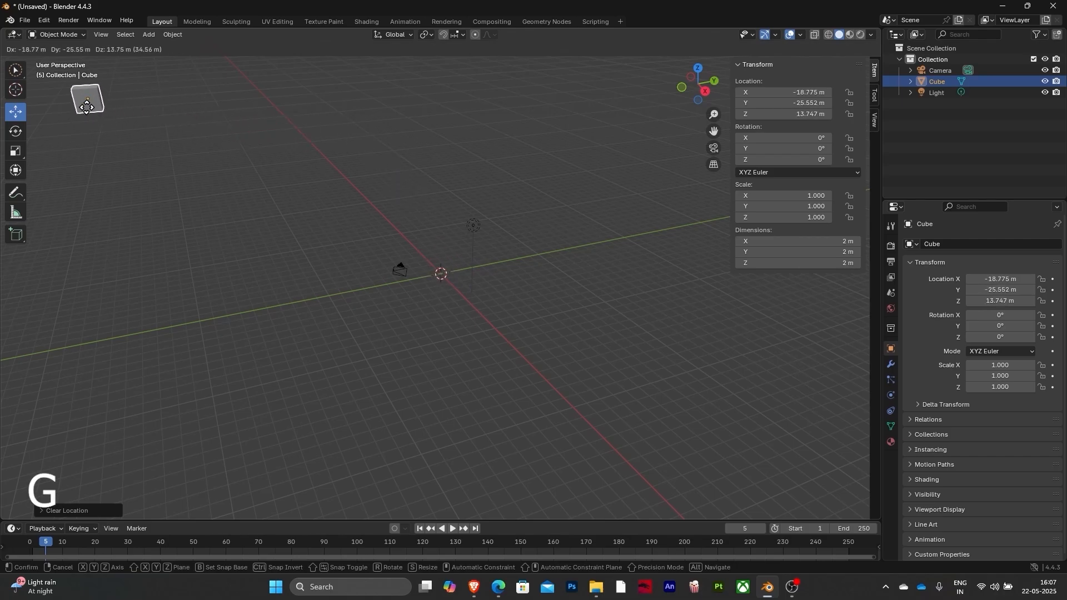
click(86, 108)
scroll(254, 211, down, 4)
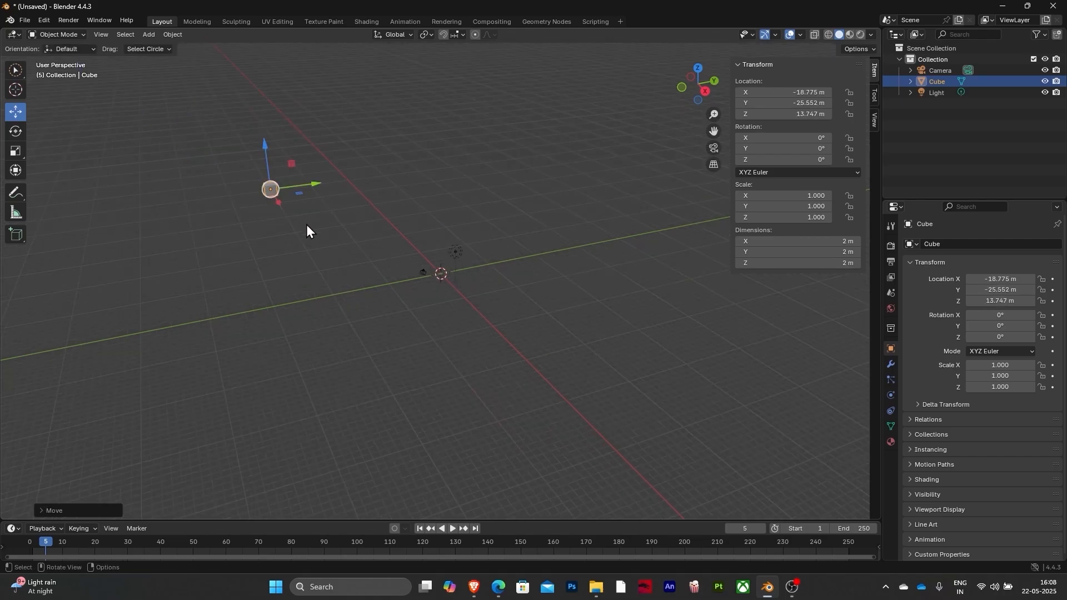
middle_drag(324, 230, 370, 223)
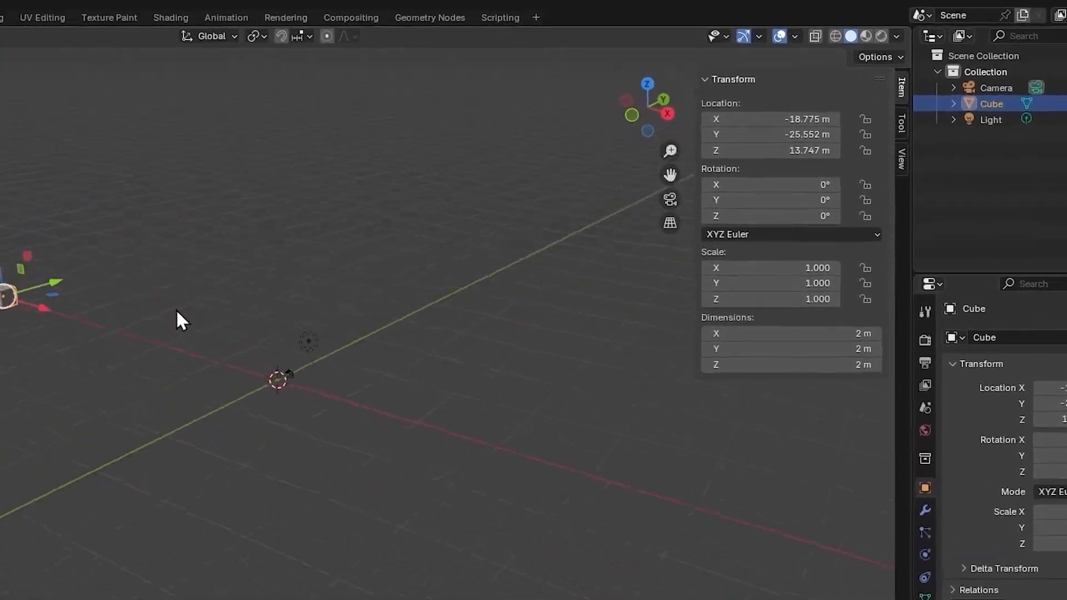
middle_drag(176, 310, 279, 351)
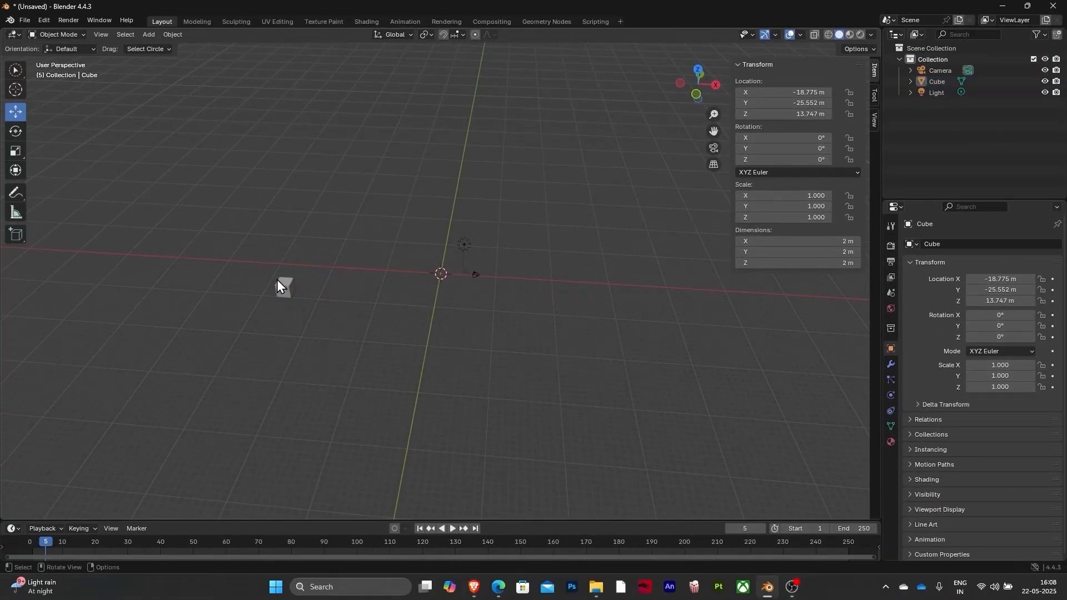
key(alt+g)
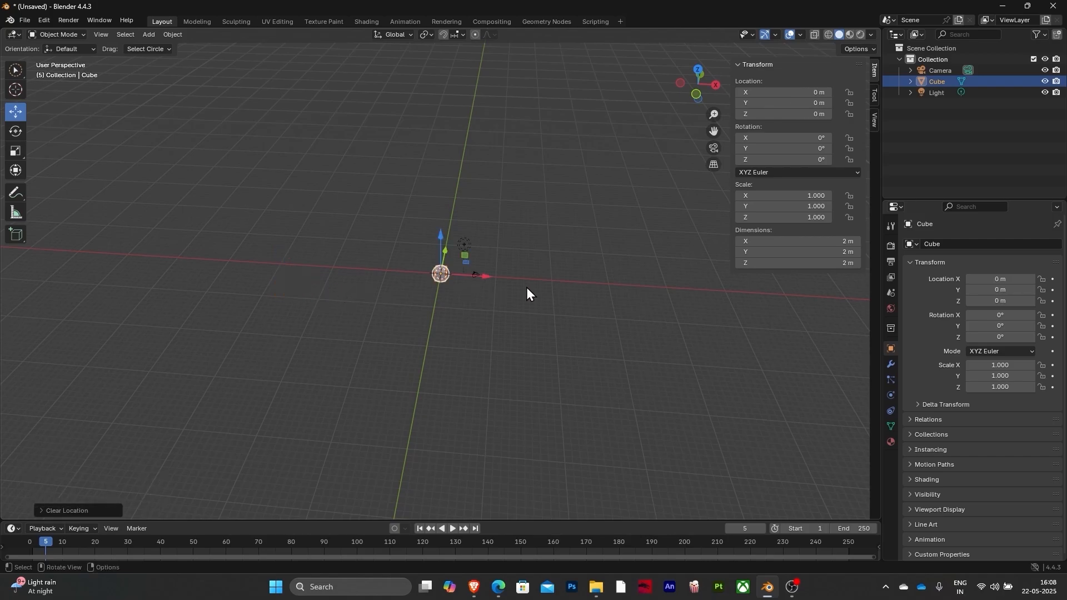
scroll(526, 288, up, 8)
middle_drag(535, 261, 627, 317)
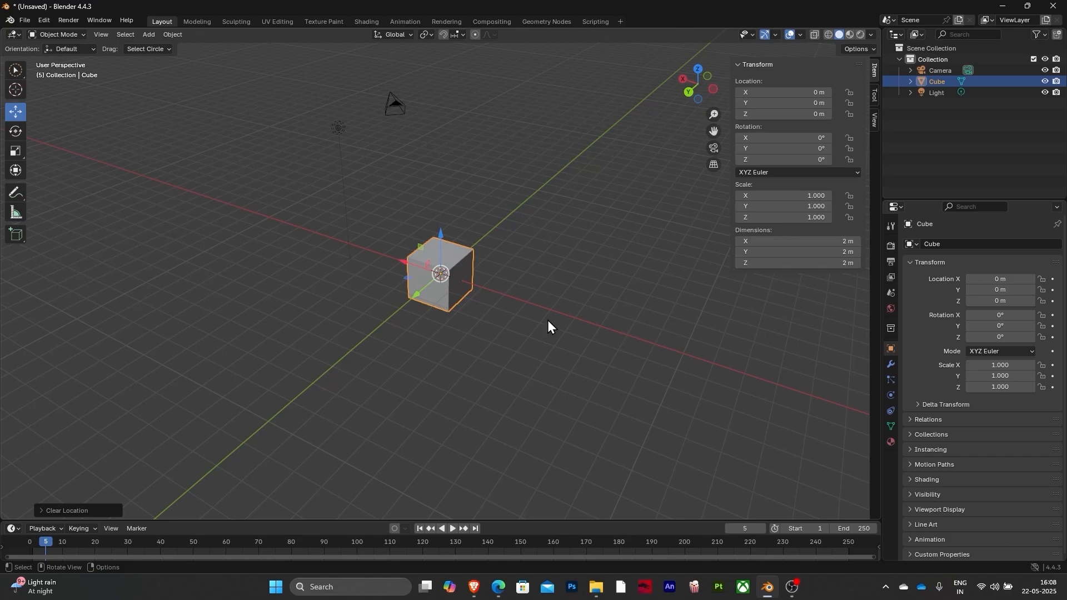
Set the cube's origin using Geometry to Origin and deselect the cube
middle_drag(548, 321, 591, 323)
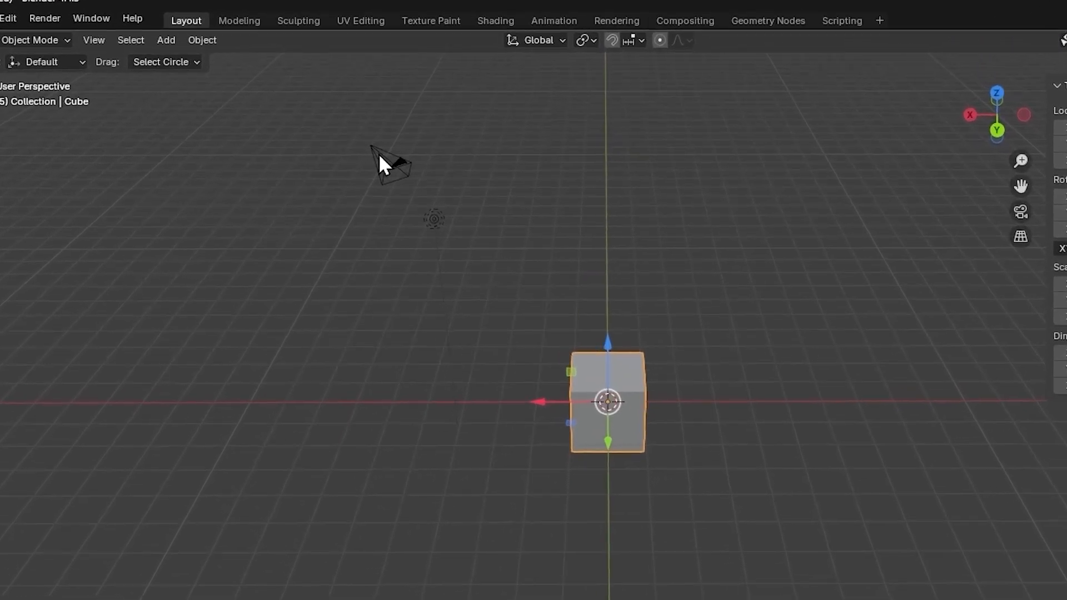
click(243, 48)
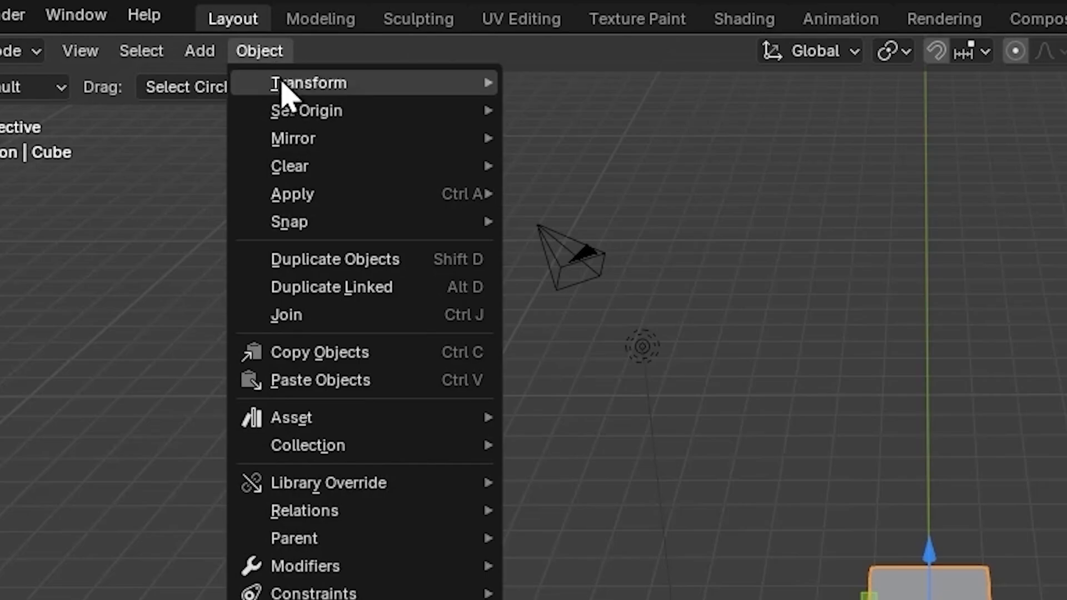
mouse_move(334, 120)
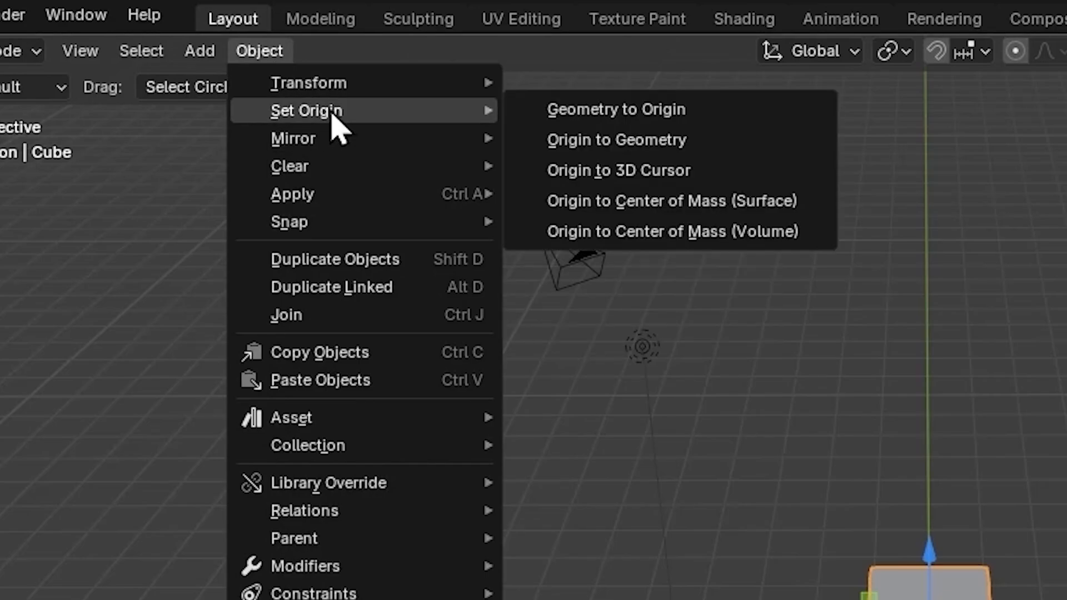
click(674, 116)
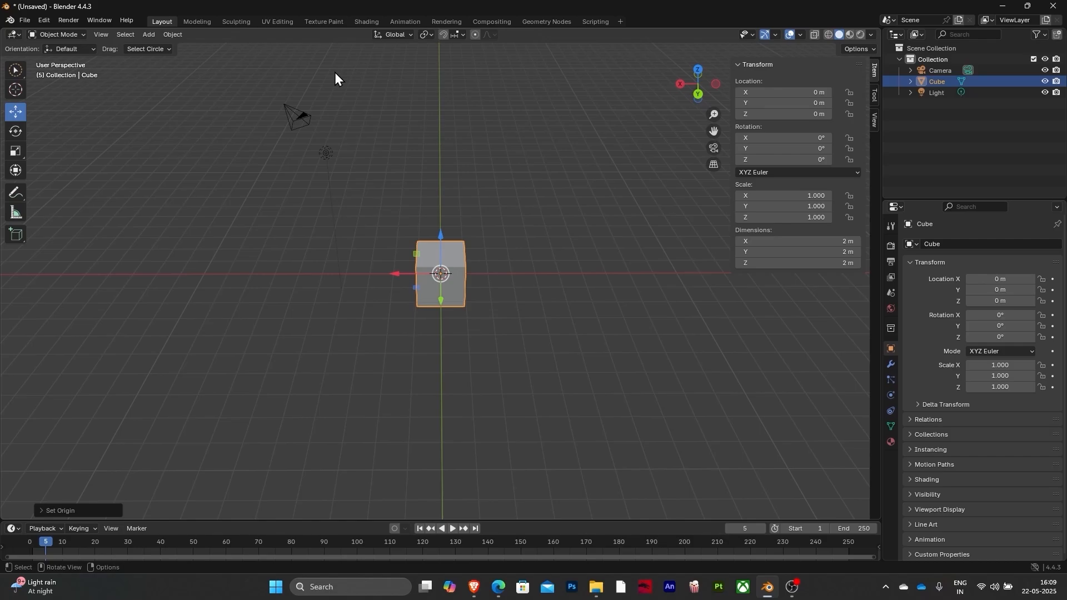
click(335, 73)
Hide the viewport sidebar, select the cube and rotate it 90° around the Z axis
middle_drag(334, 72, 542, 298)
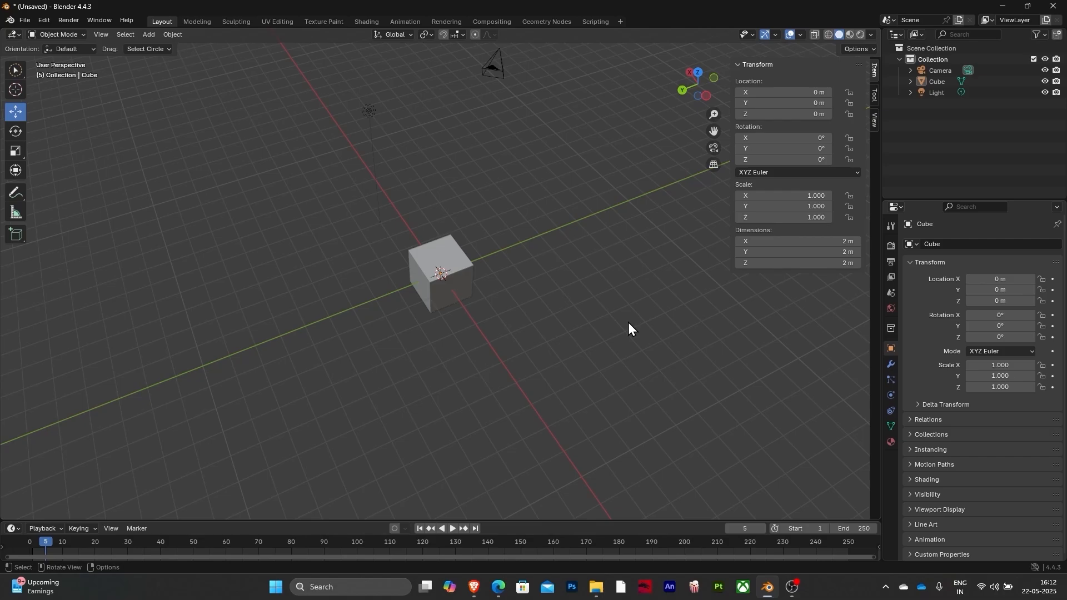
key(n)
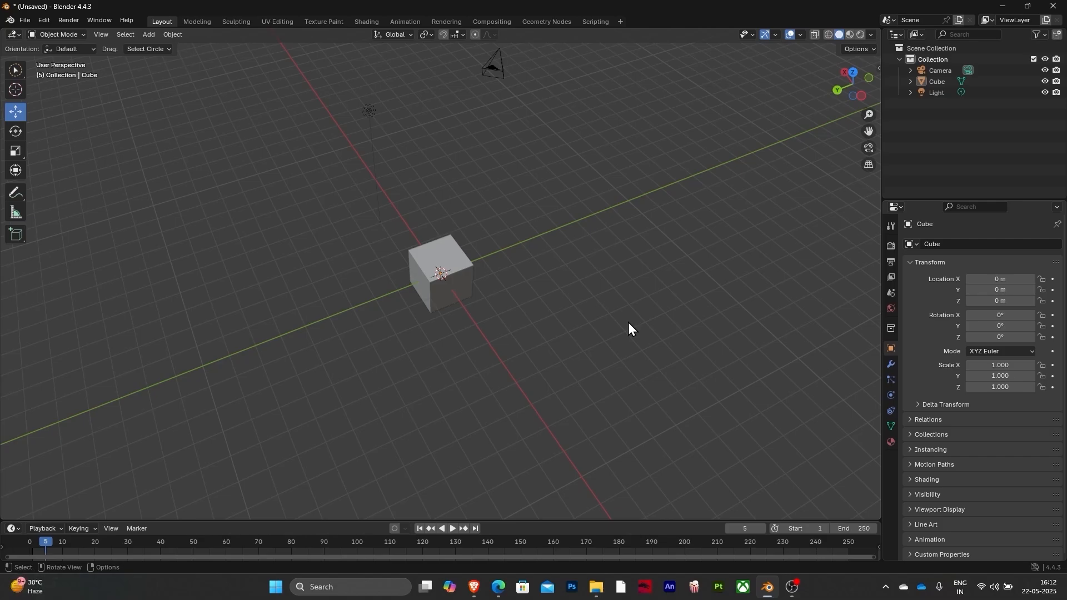
middle_drag(628, 323, 514, 281)
click(467, 272)
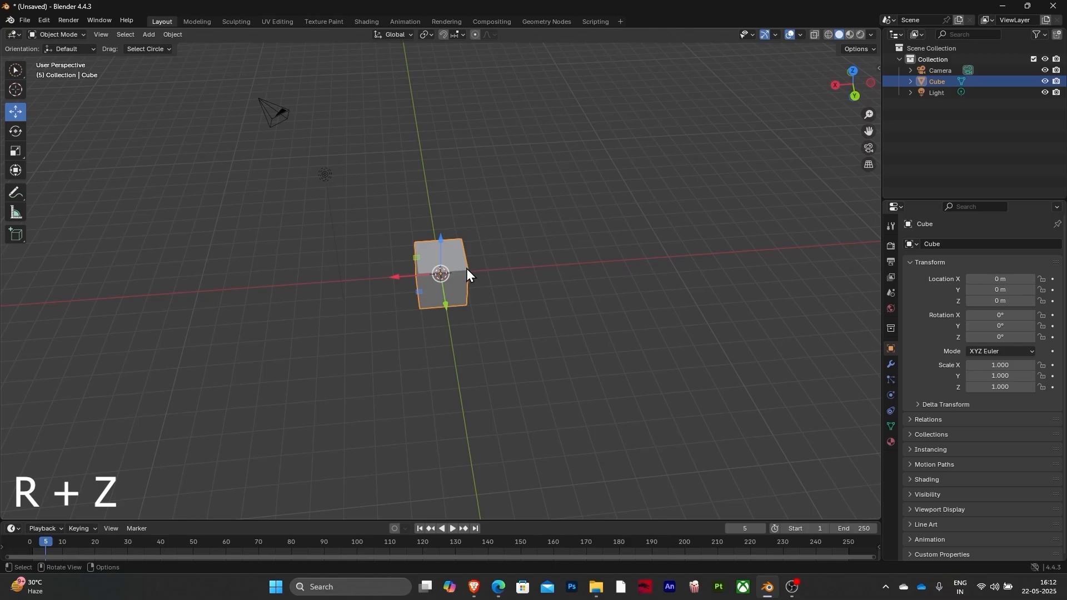
key(r)
text(z)
text(9)
text(0)
key(Return)
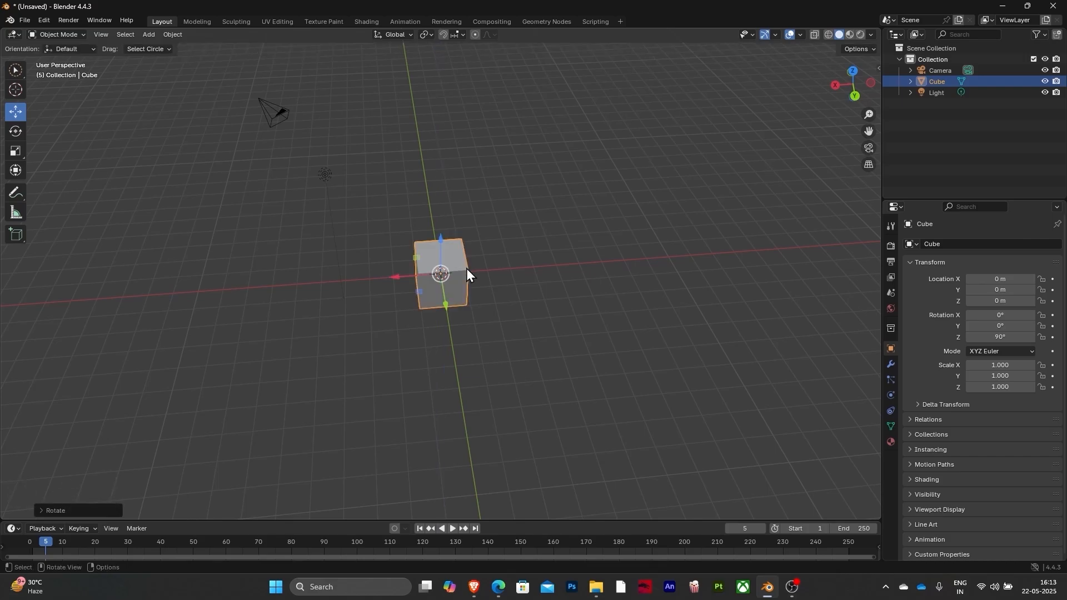
Check the cube's transform values in the sidebar and set the Move tool's orientation to Local
middle_drag(488, 278, 522, 260)
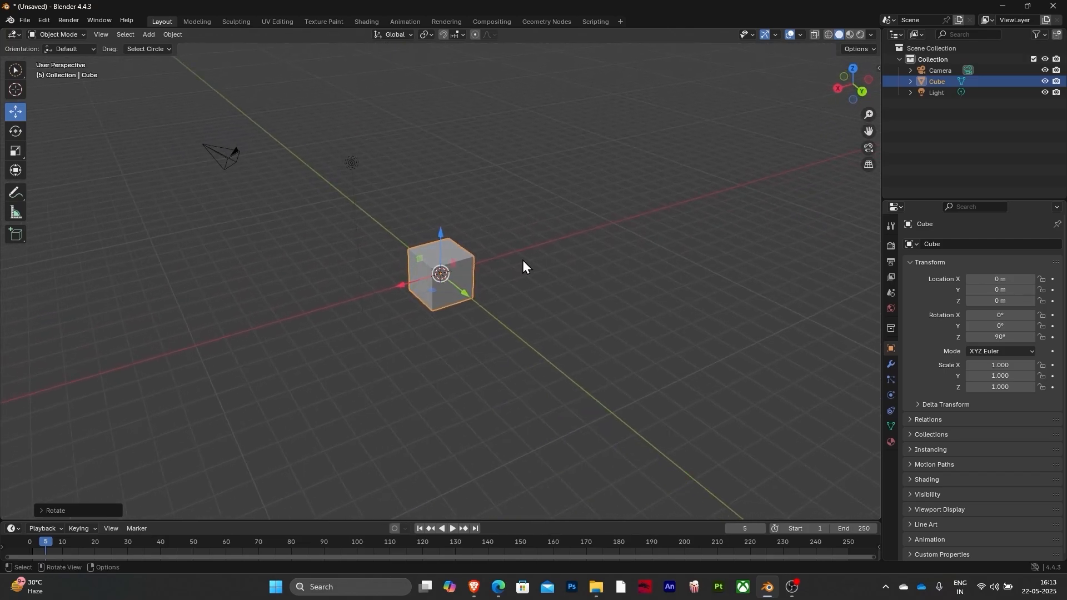
key(n)
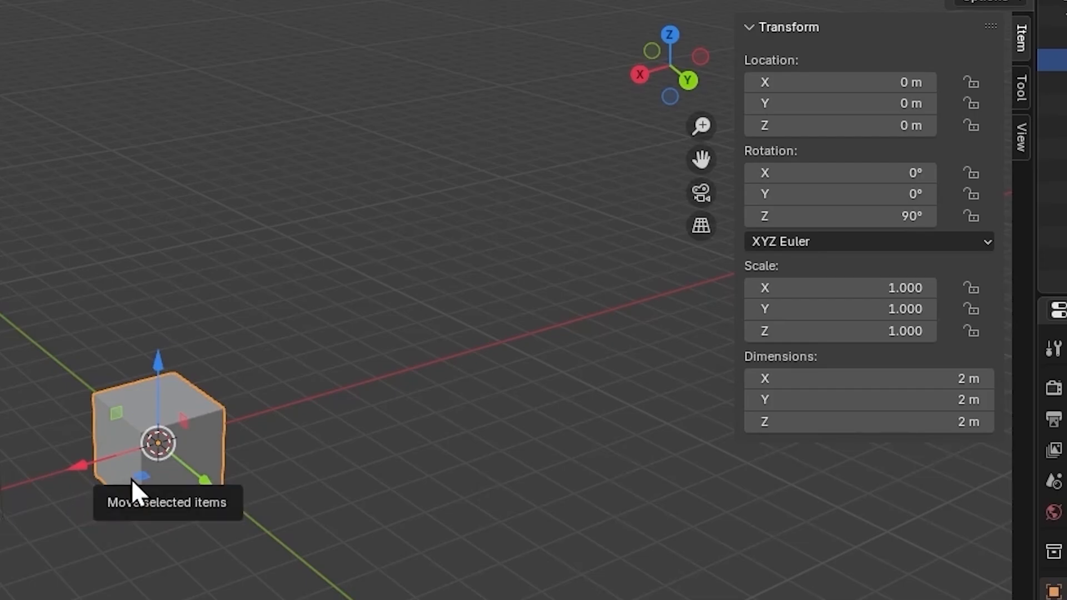
key(n)
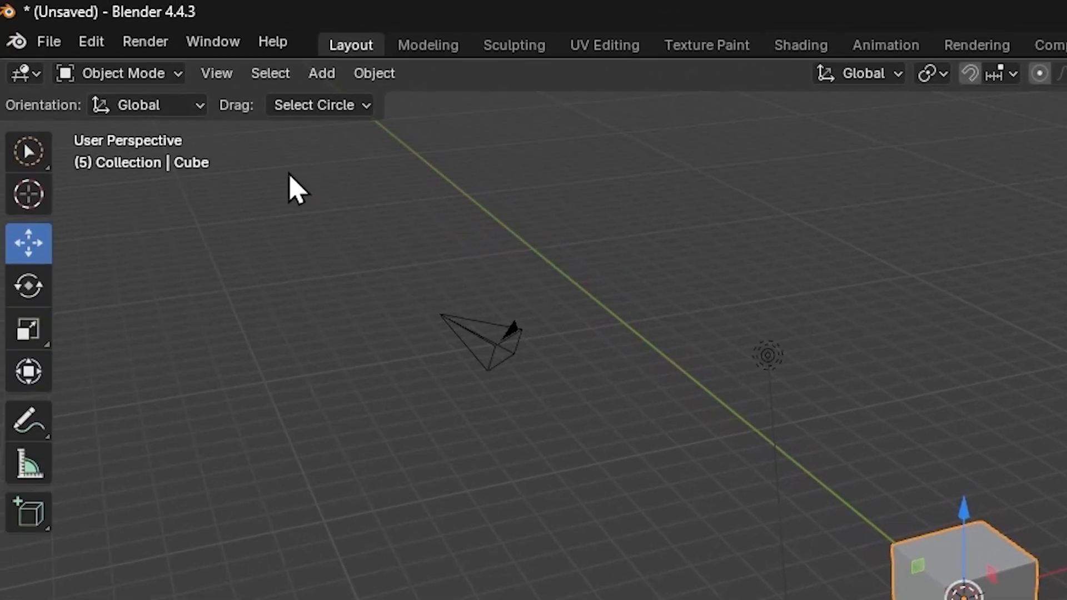
click(190, 114)
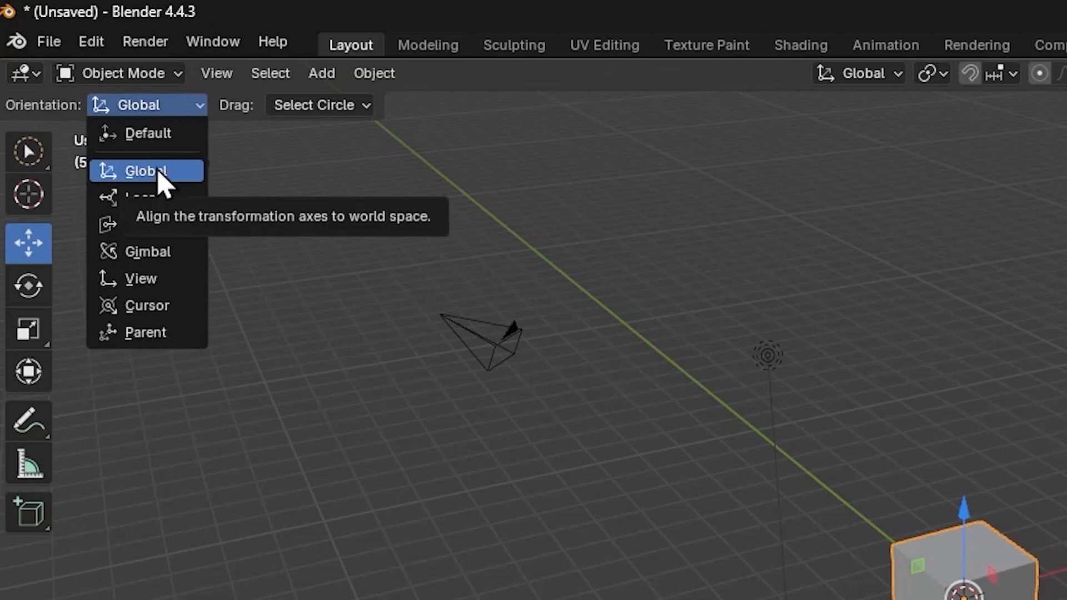
click(159, 197)
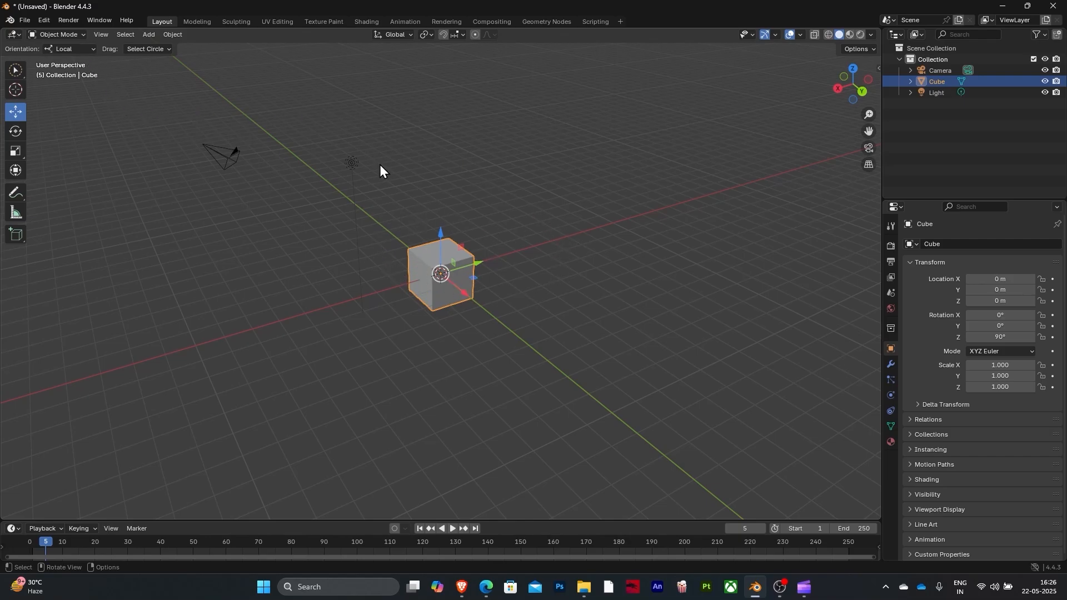
Set the Move tool's orientation to Global and move the cube about 0.34 m along the global X axis
click(87, 50)
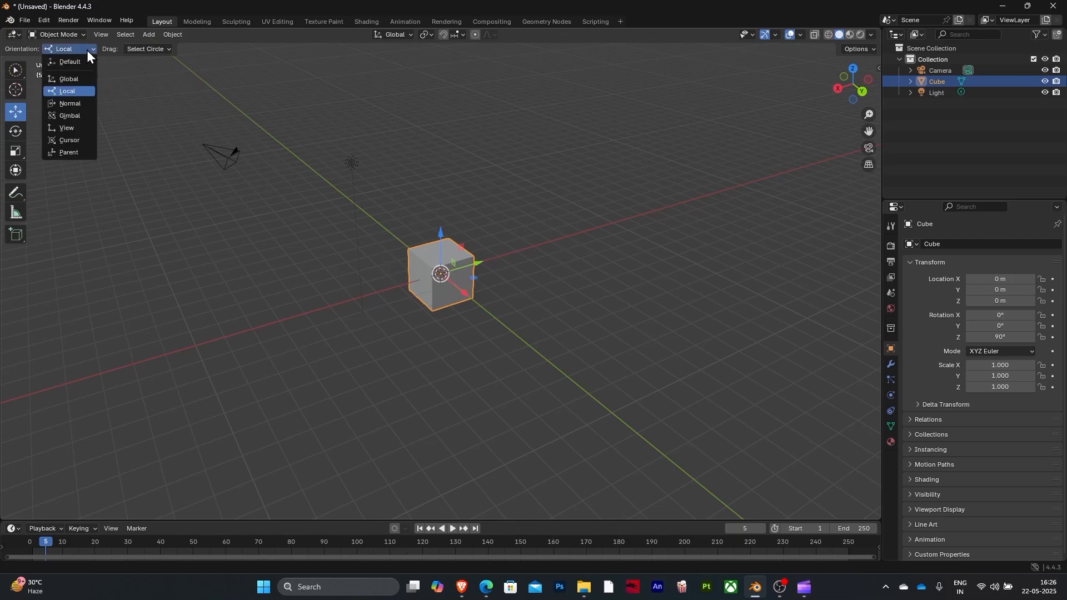
click(79, 78)
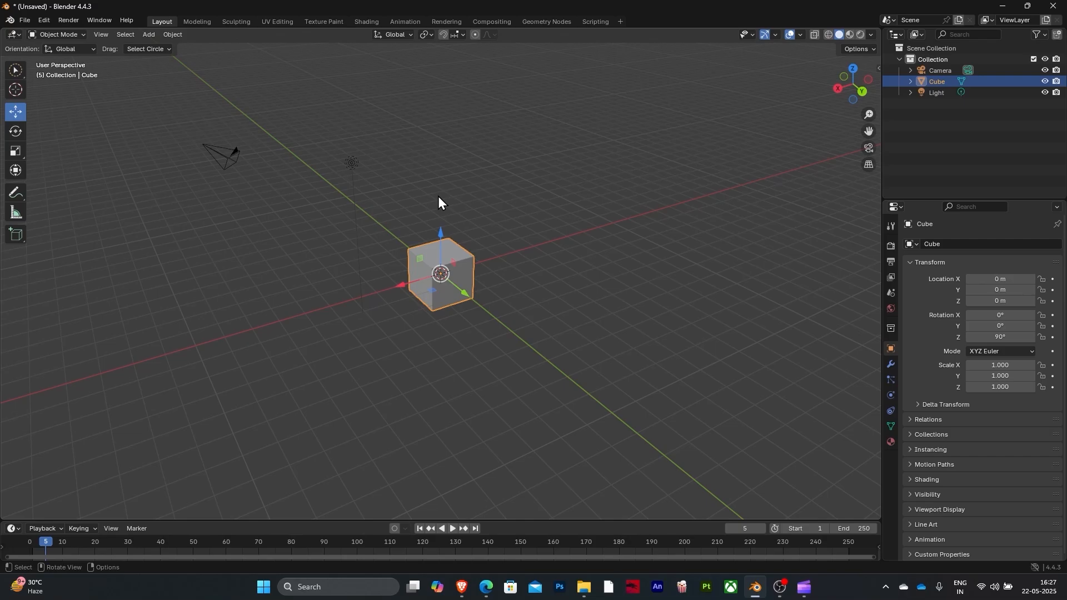
key(g)
key(x)
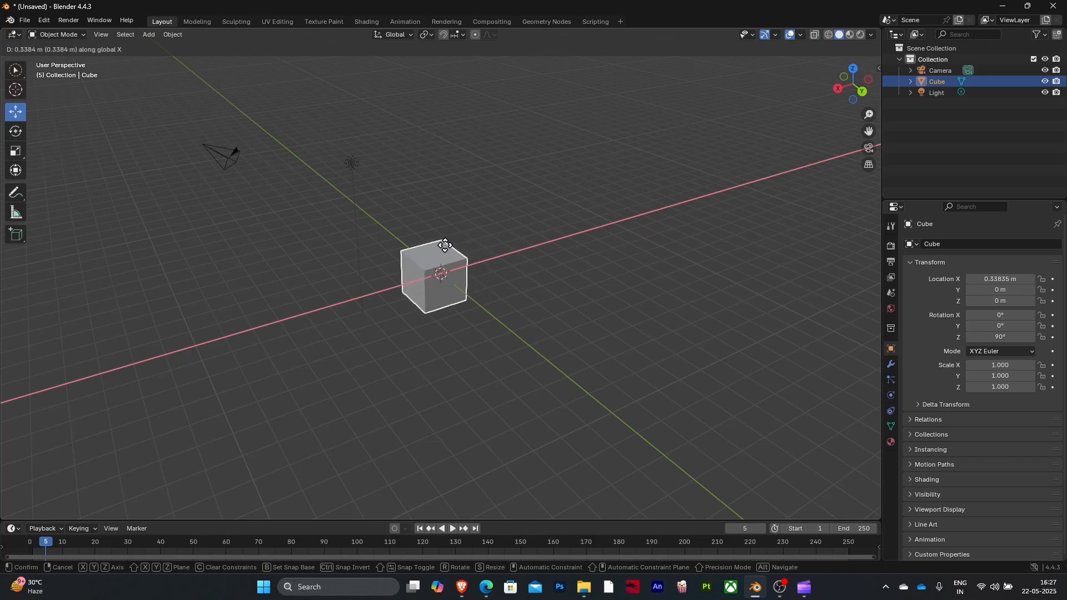
click(444, 245)
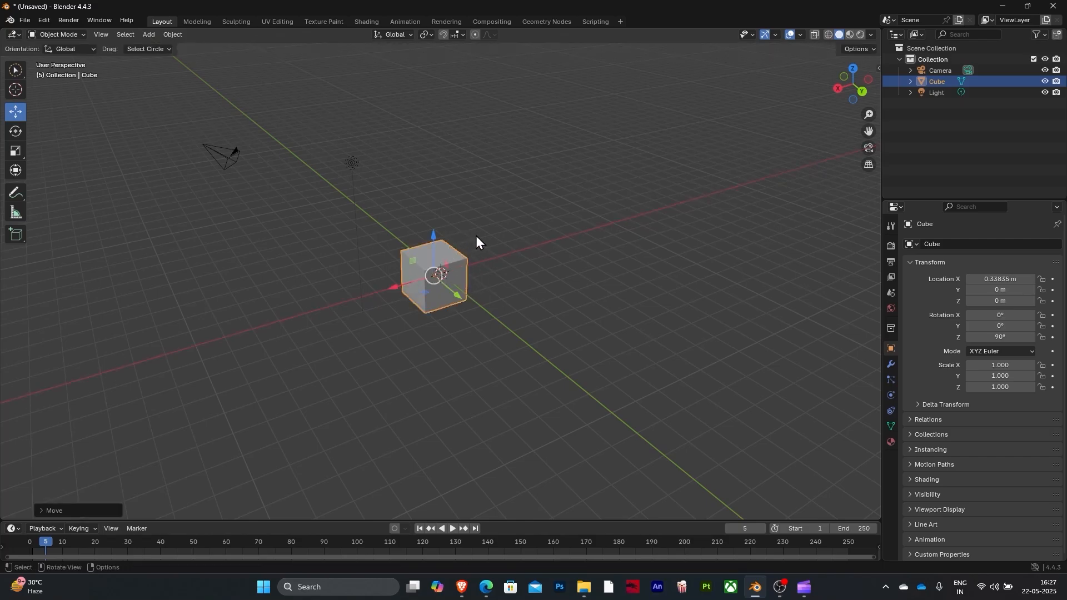
Set the Move tool's orientation to Local and move the cube about -7.58 m along its local X axis
click(80, 52)
click(66, 90)
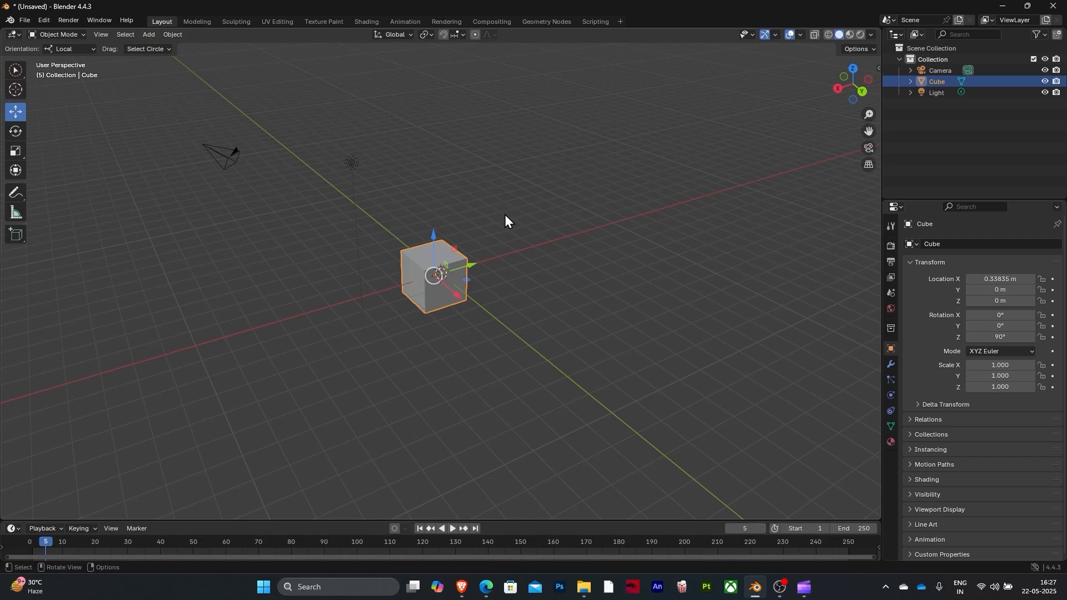
key(g)
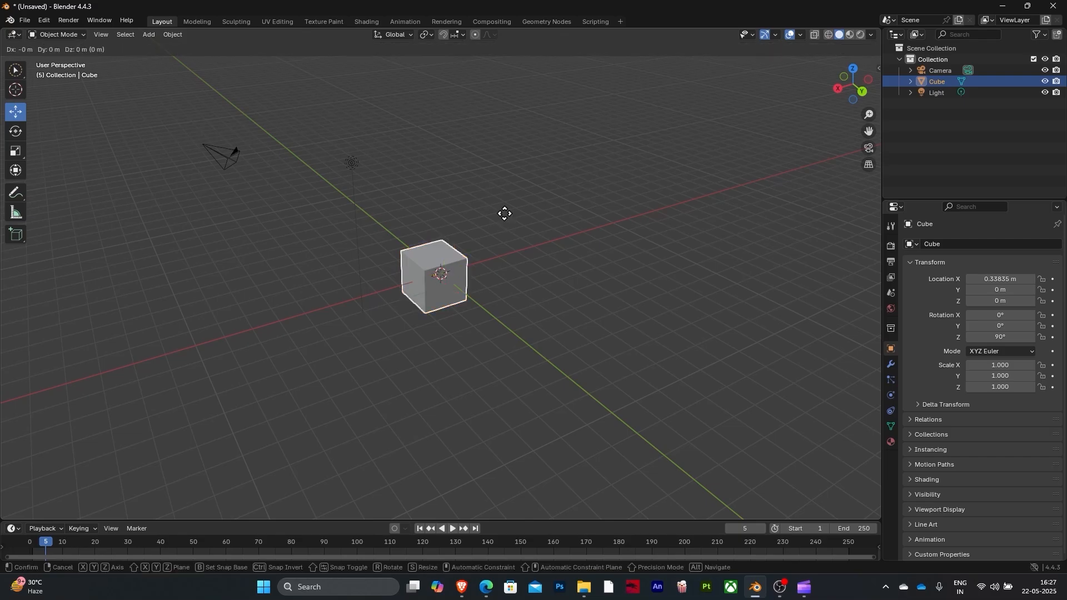
key(x)
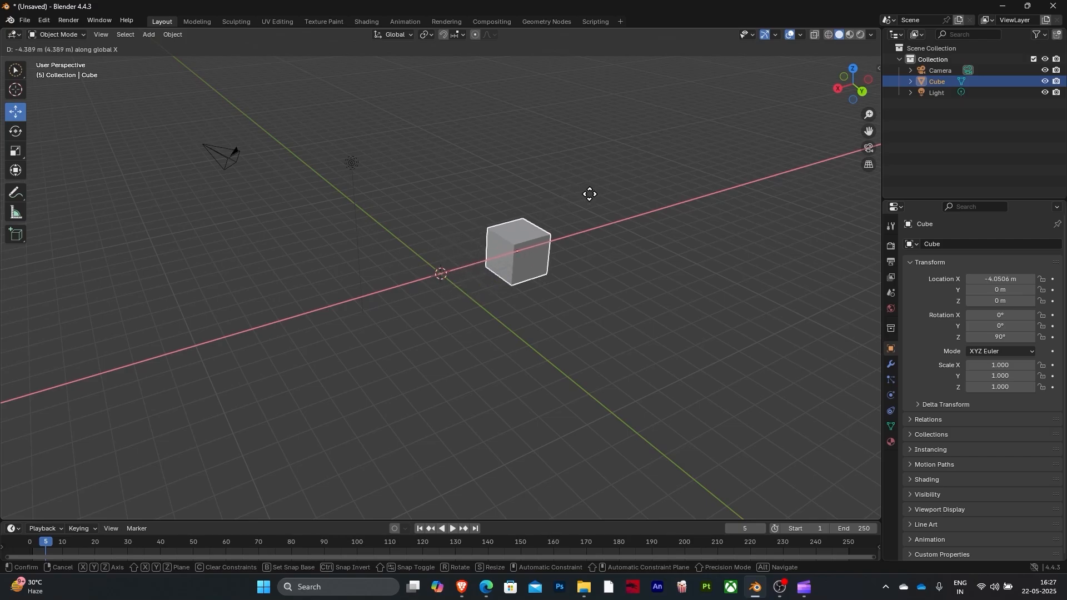
key(x)
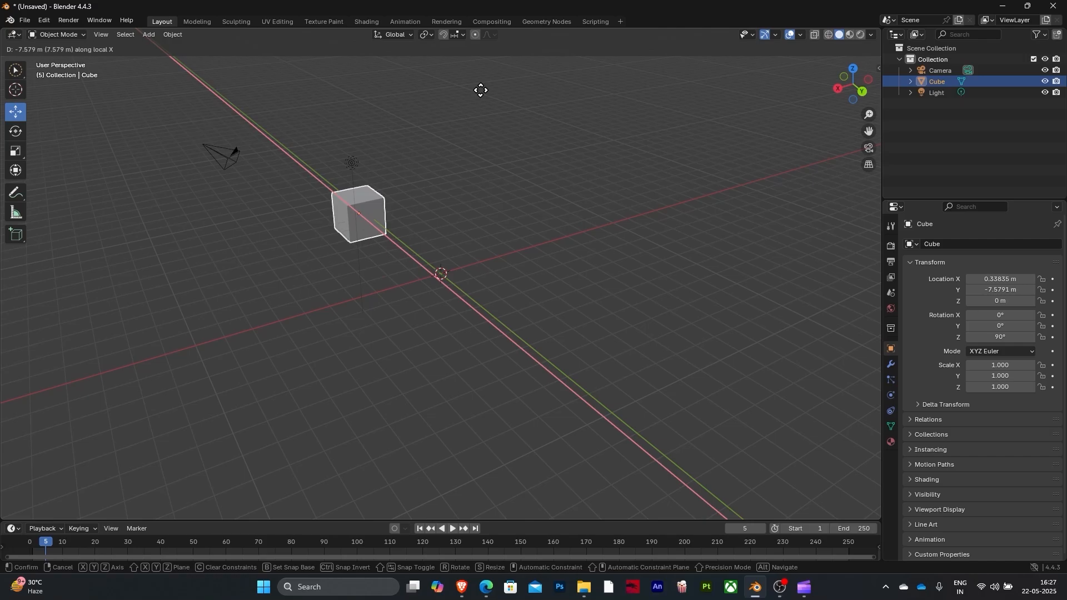
click(481, 90)
Return the Move tool's orientation to Global and set the cube's X and Y location to 0 m in the sidebar
click(84, 53)
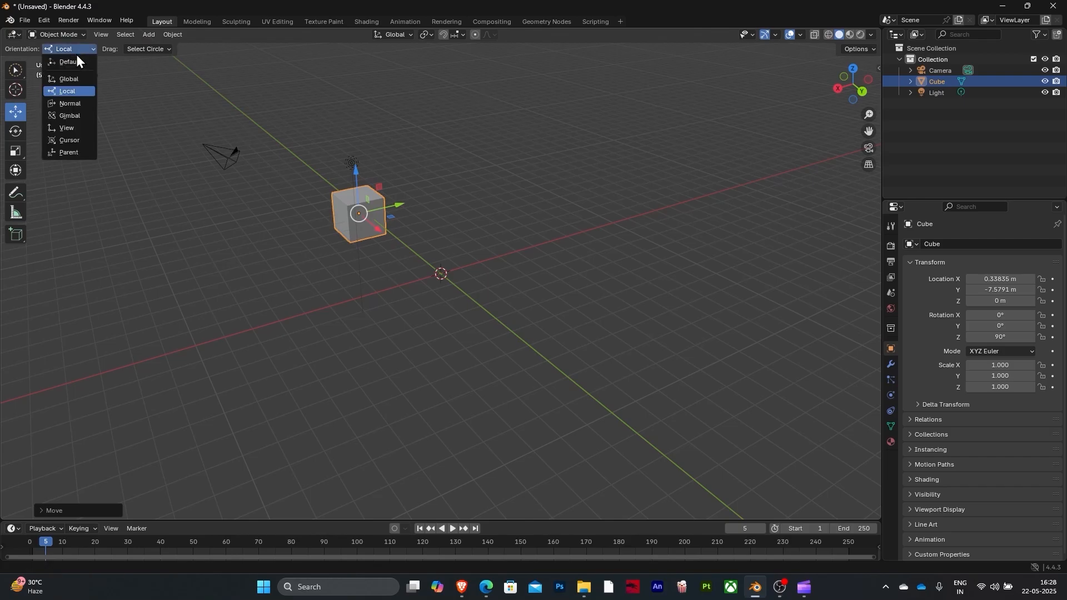
click(84, 75)
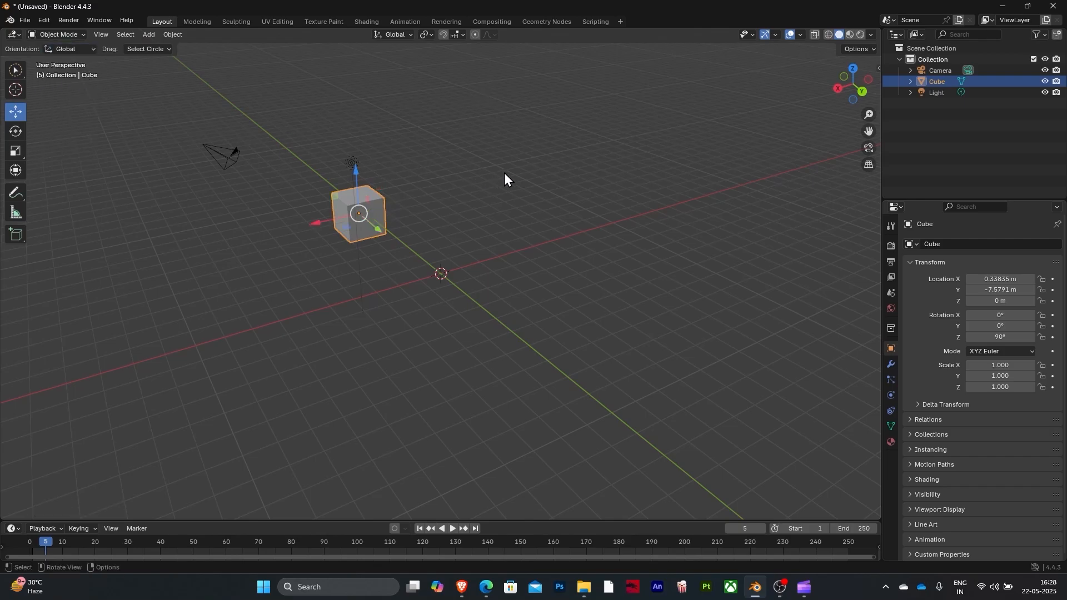
key(n)
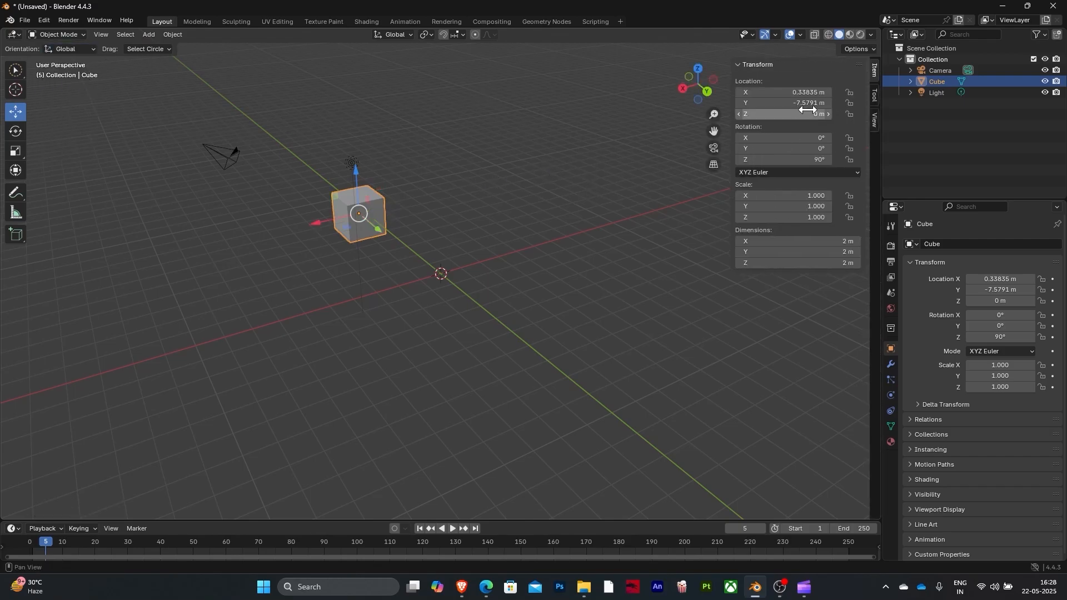
click(812, 89)
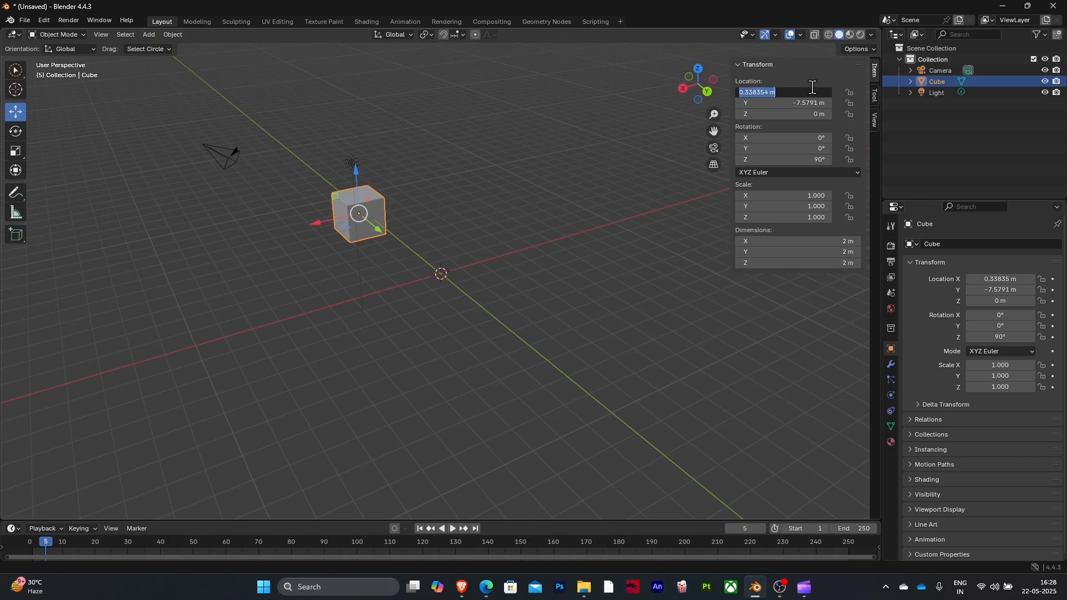
text(0)
key(Return)
click(812, 103)
text(0)
key(Return)
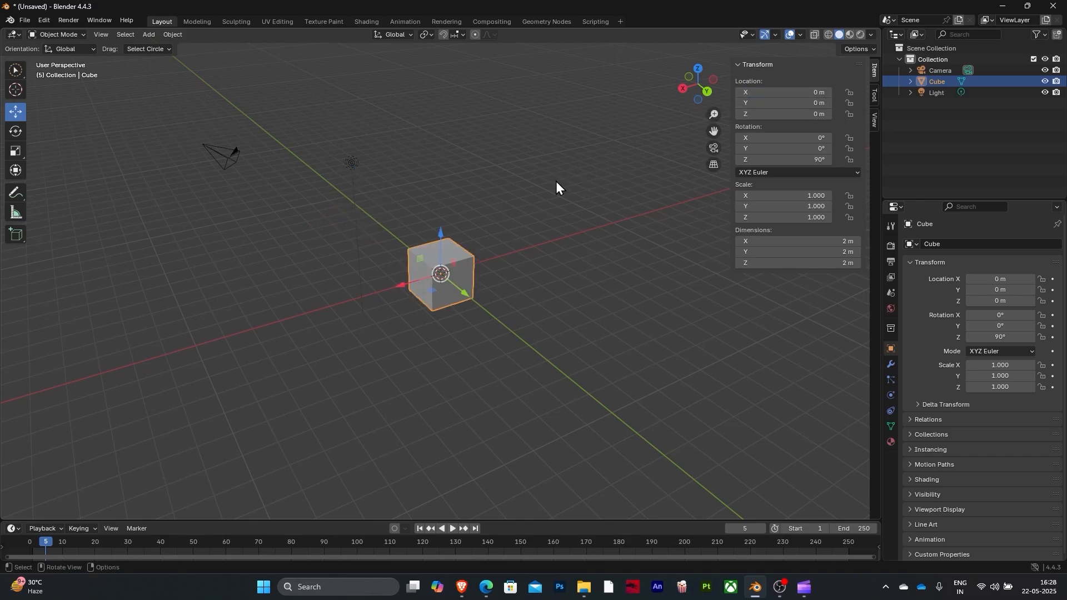
Undo the two location edits, clear the cube's location with Clear Location and deselect the cube
key(ctrl+z)
key(ctrl+z)
click(492, 185)
click(398, 209)
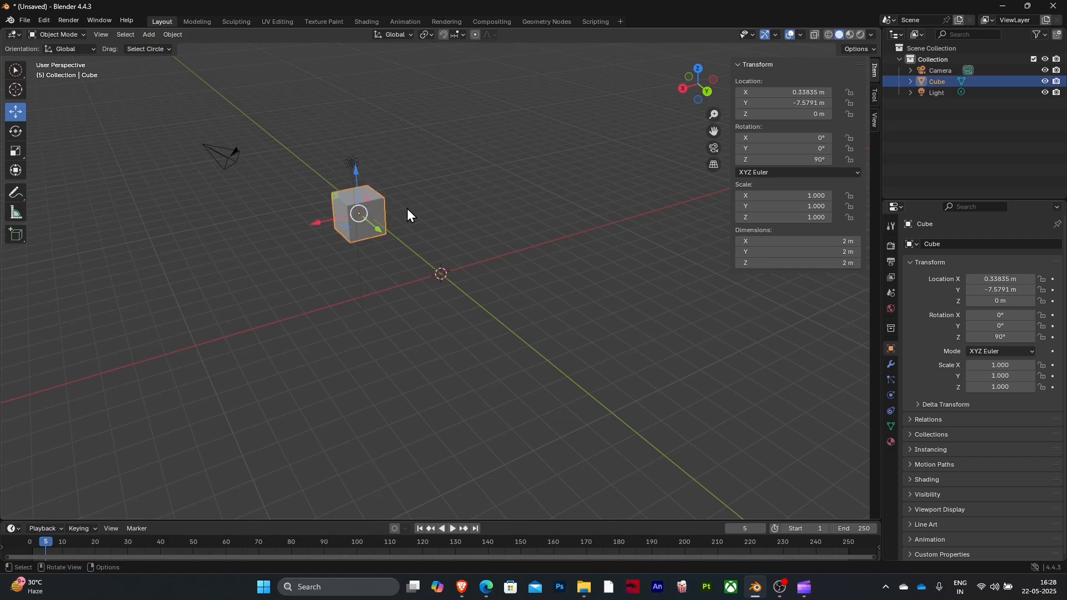
key(alt+g)
key(alt+g)
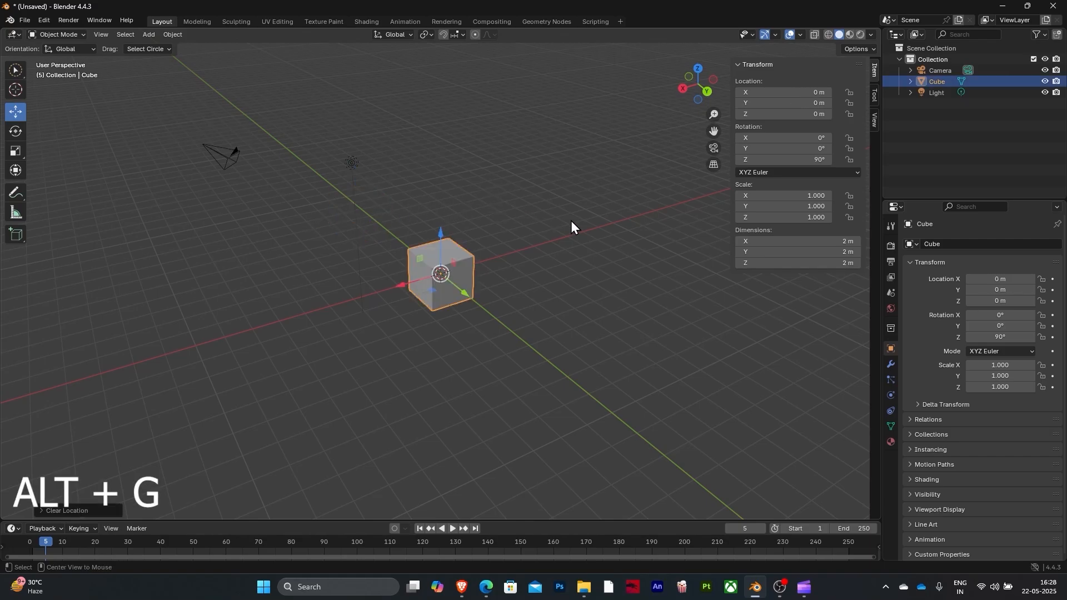
click(529, 199)
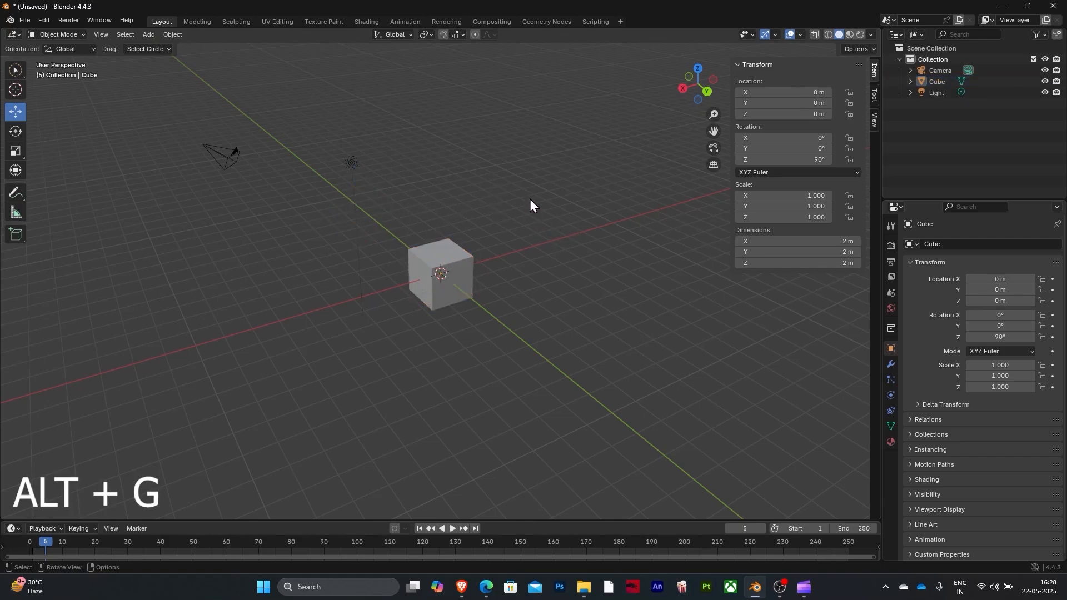
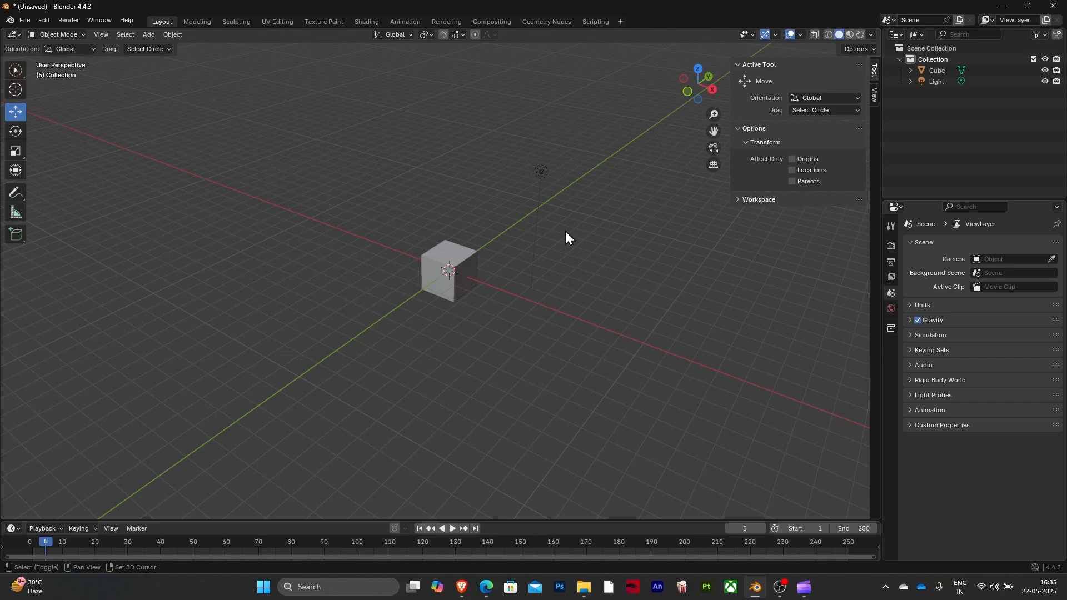
Add a camera to the scene and move it to about Y -5.7 m, Z 2.12 m, beside and above the cube
key(shift+a)
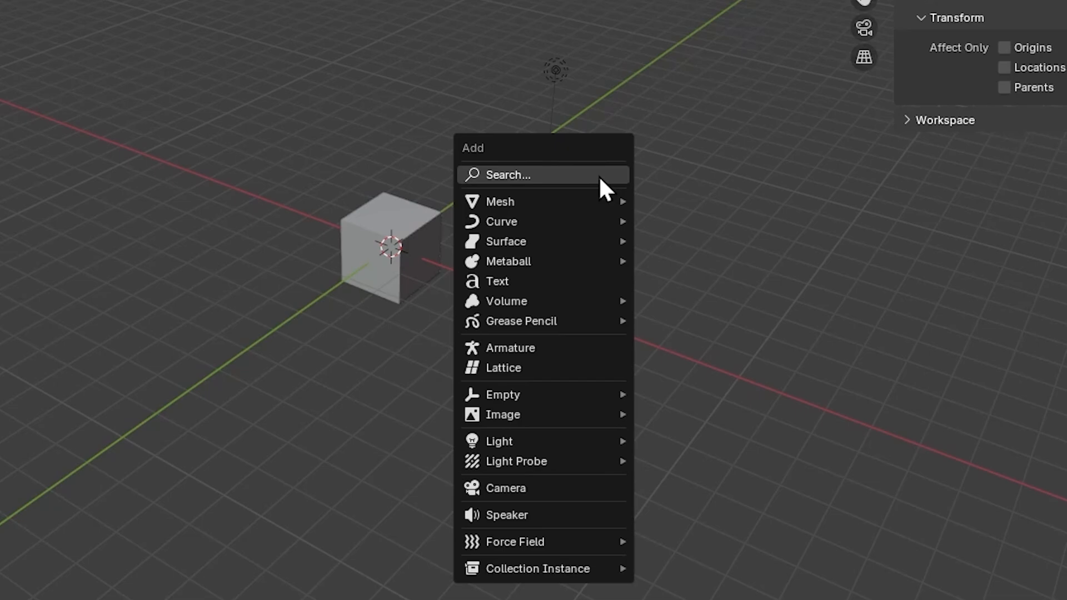
click(539, 485)
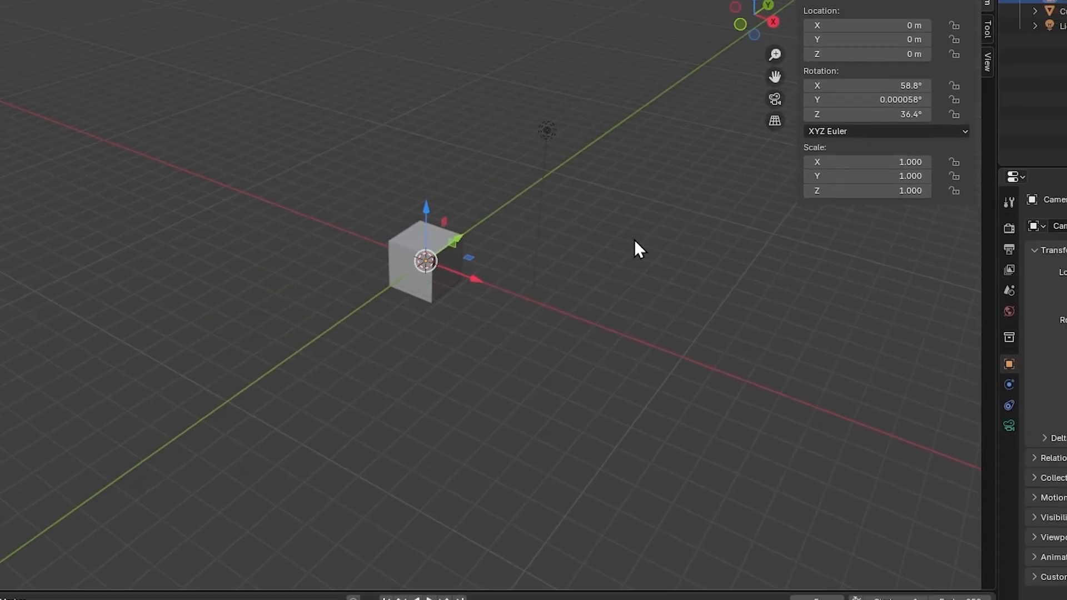
middle_drag(802, 264, 961, 262)
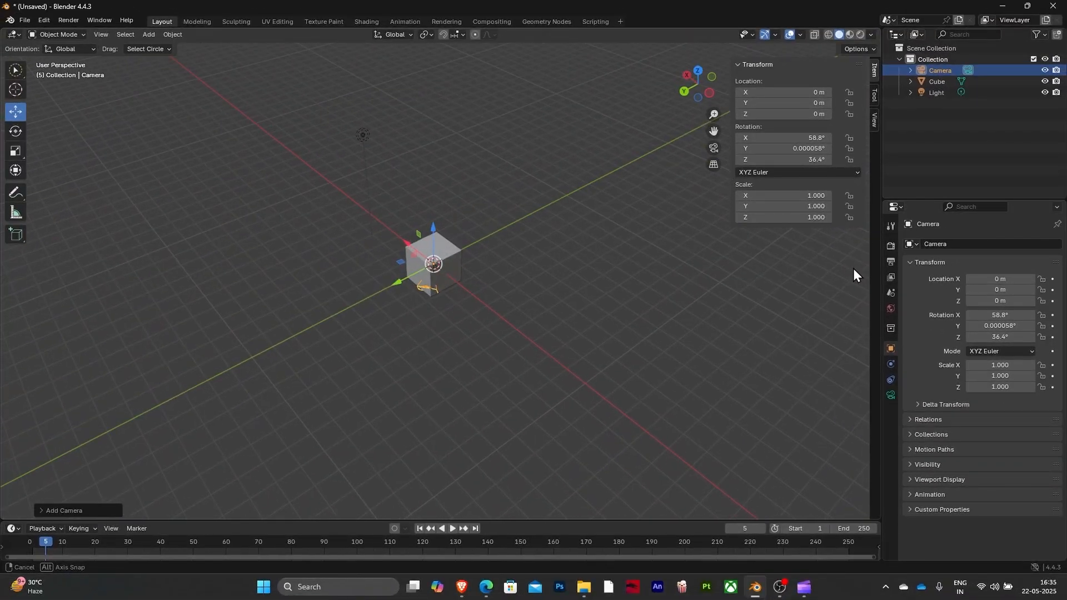
middle_drag(852, 269, 738, 243)
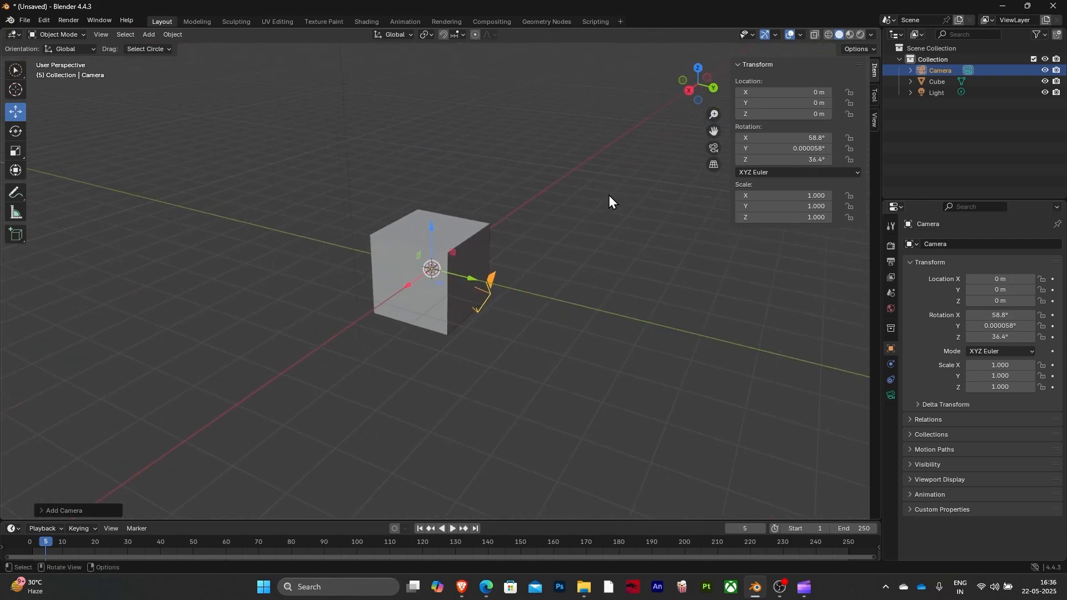
drag(429, 233, 443, 139)
drag(469, 189, 405, 146)
middle_drag(405, 146, 512, 165)
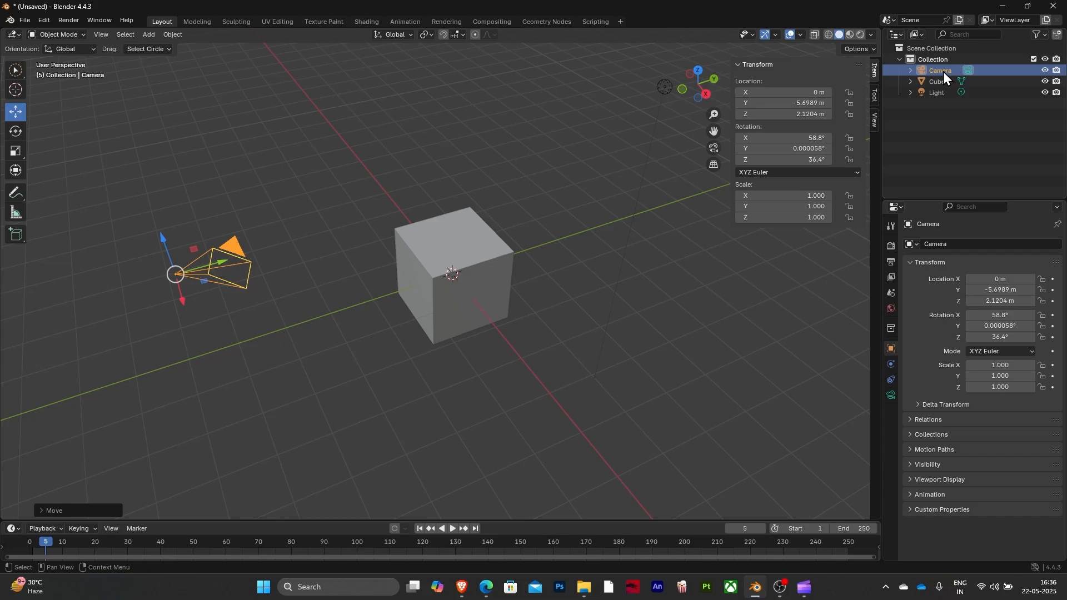
Look through the camera, select it and lock the camera to the view so that navigation moves it
key(0)
key(KP_0)
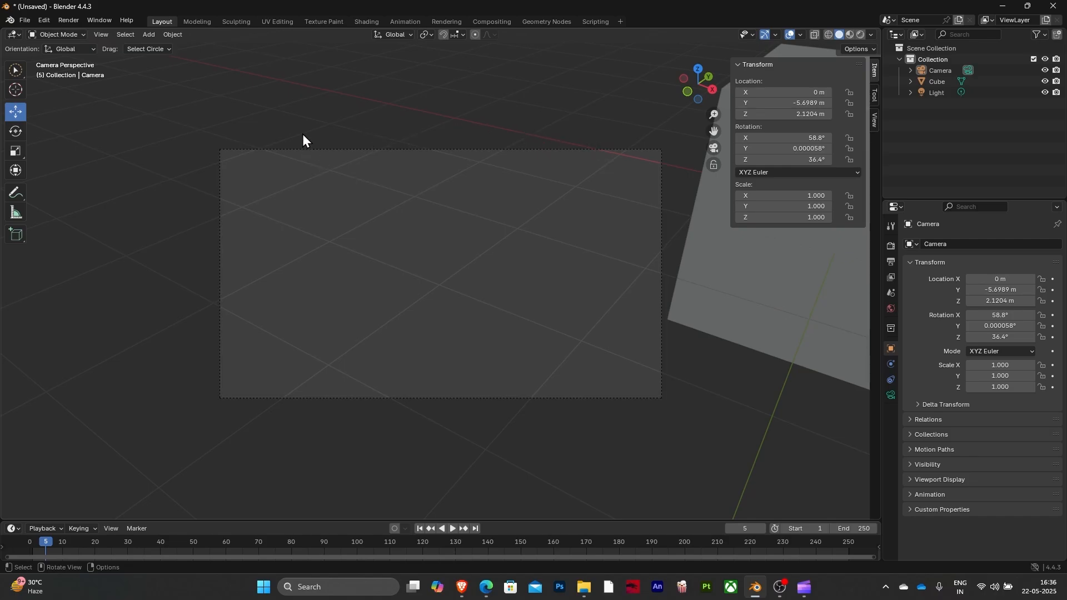
scroll(604, 278, down, 2)
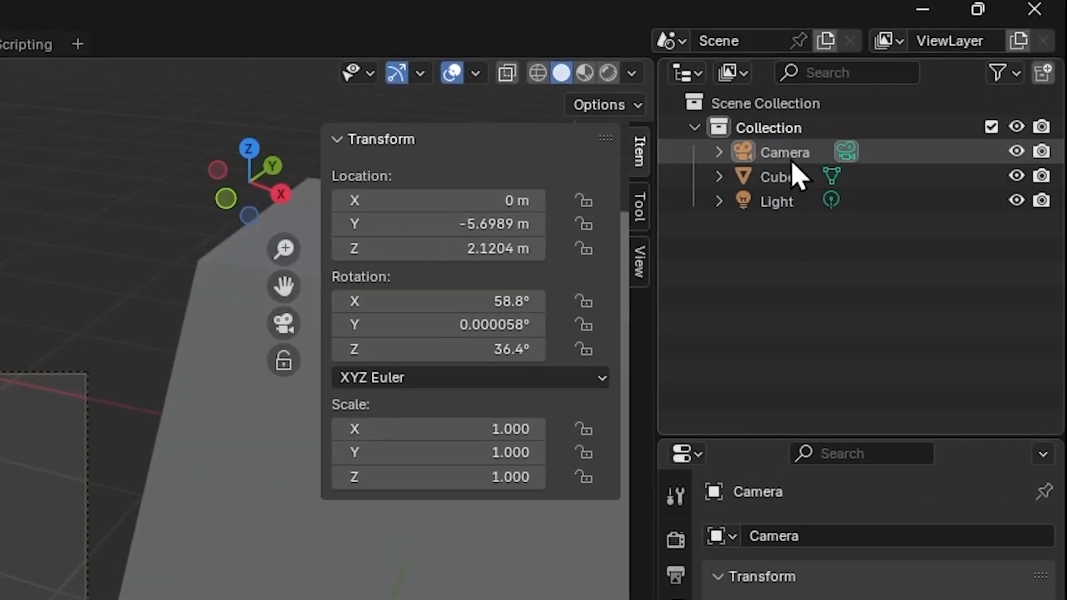
click(792, 160)
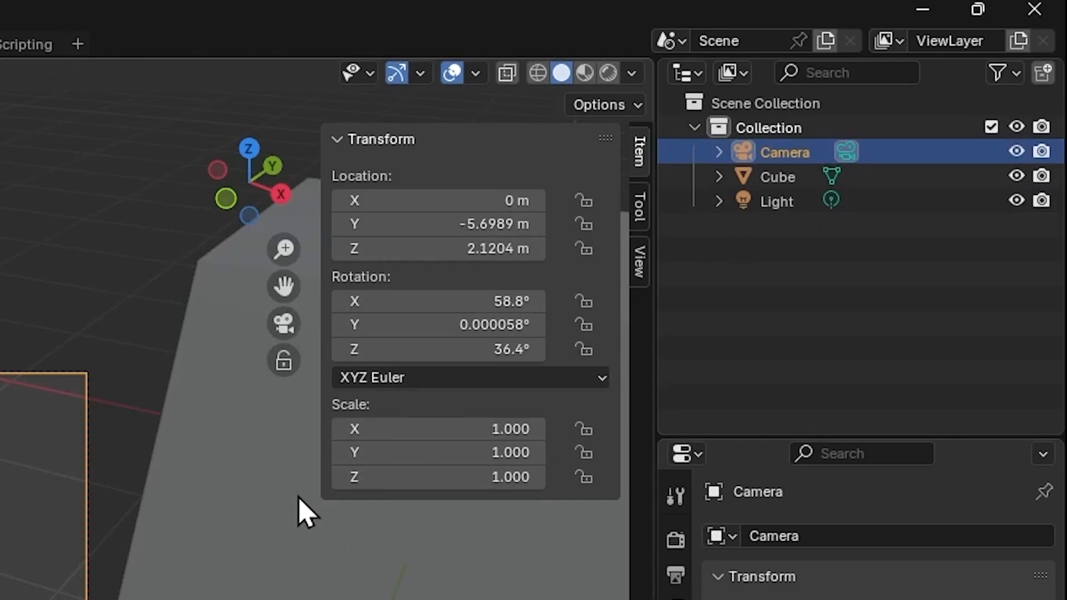
key(n)
key(n)
click(640, 261)
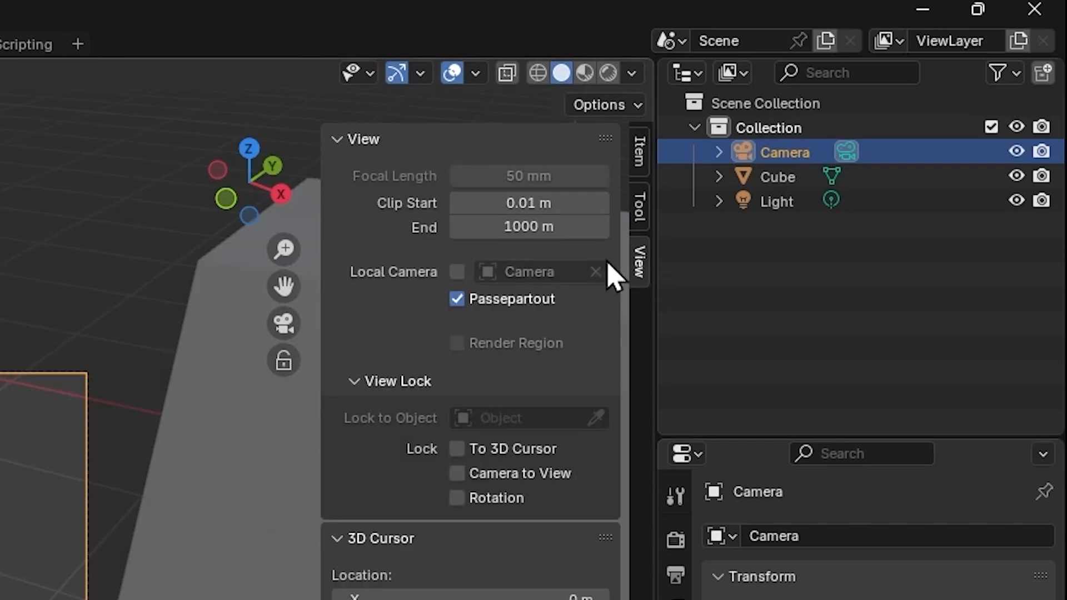
click(460, 477)
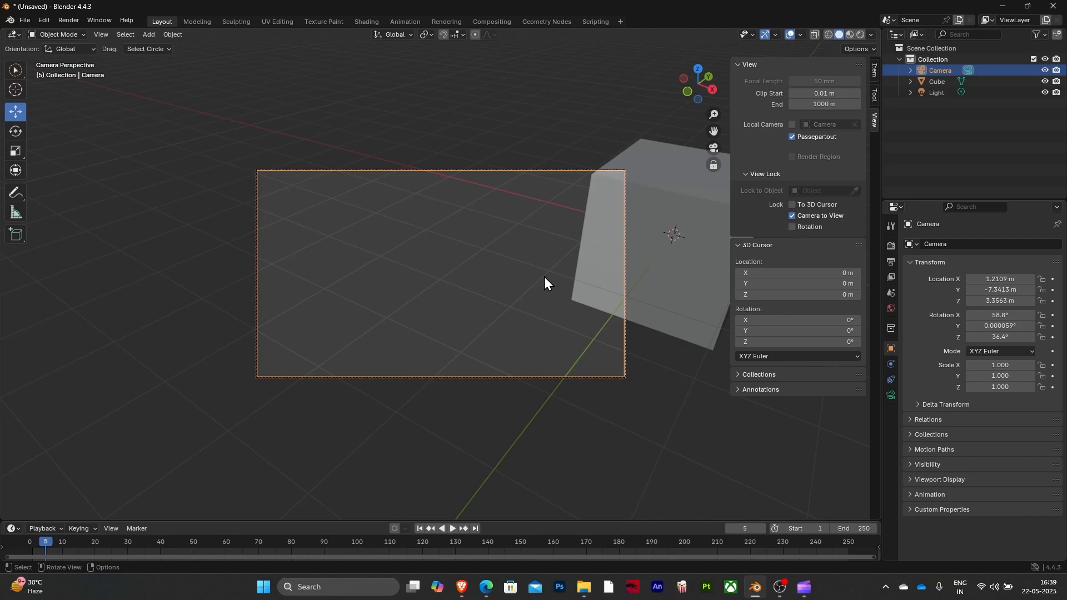
Hide the sidebar and frame the cube in the locked camera view, placing the camera at about X -19.2, Y 4.05, Z 10.53 m
click(662, 338)
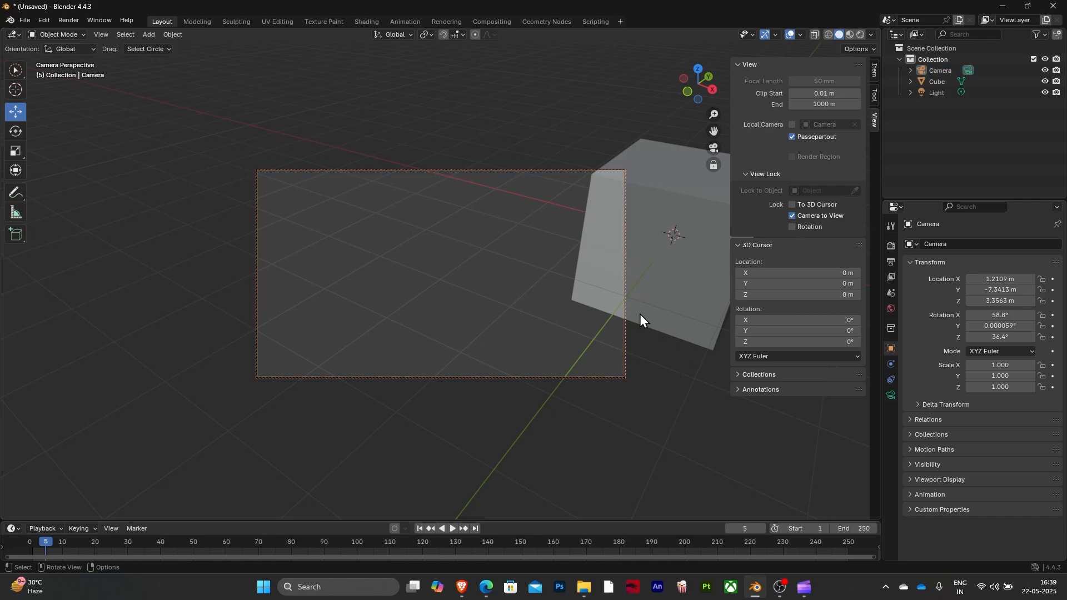
key(n)
scroll(586, 251, down, 5)
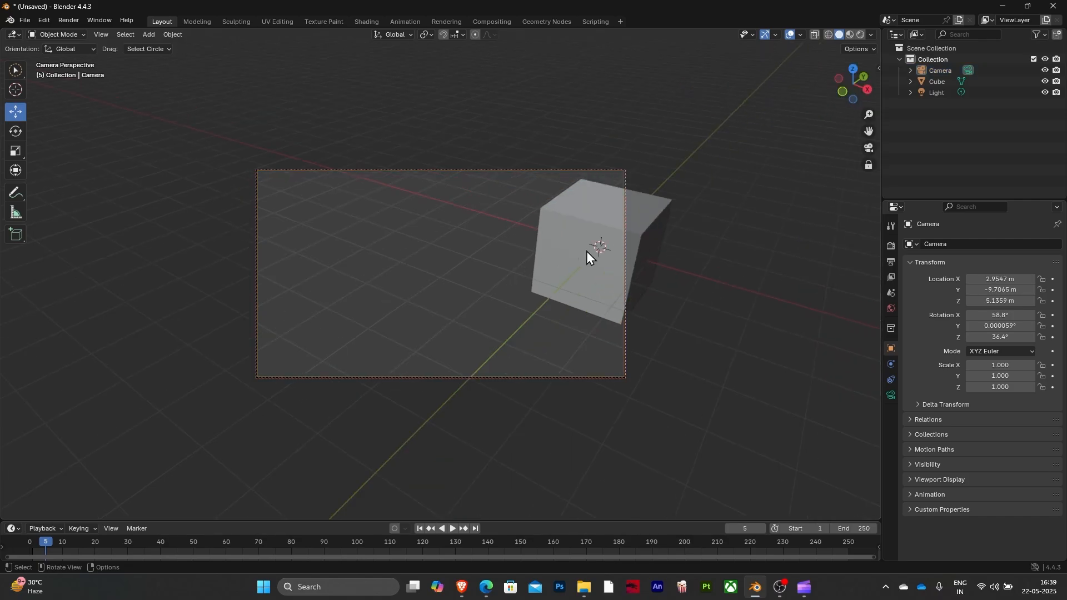
scroll(575, 263, down, 4)
middle_drag(574, 262, 499, 247)
scroll(543, 293, down, 2)
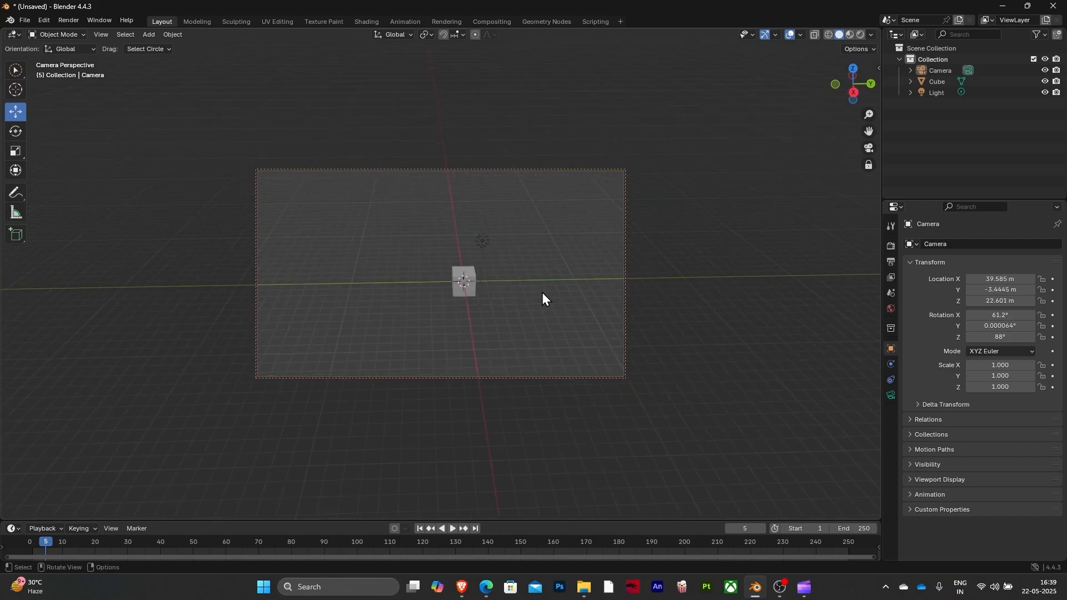
scroll(559, 319, up, 4)
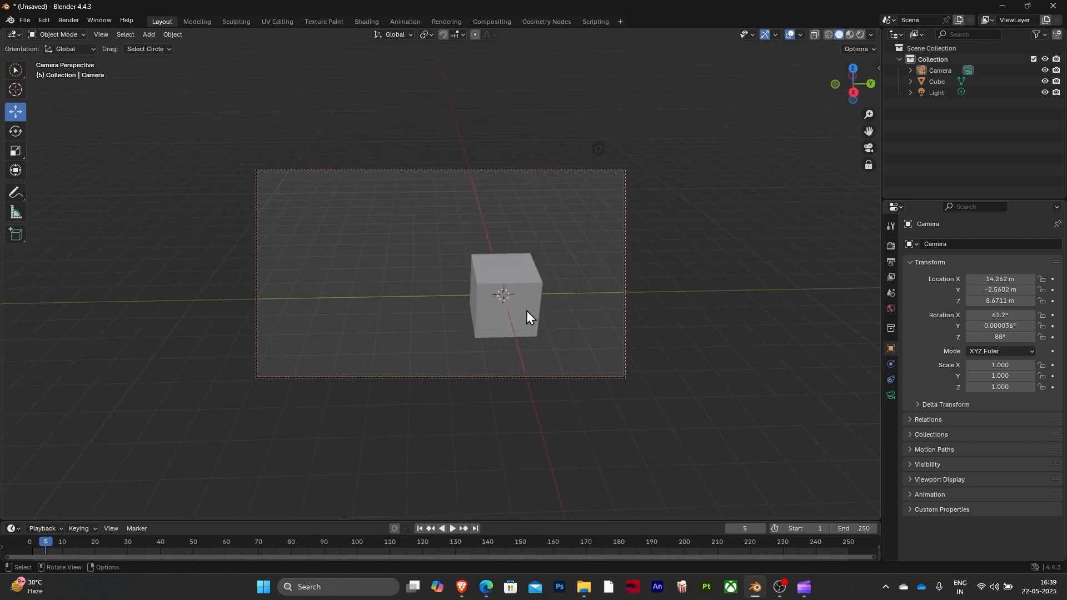
shift+middle_drag(554, 291, 534, 281)
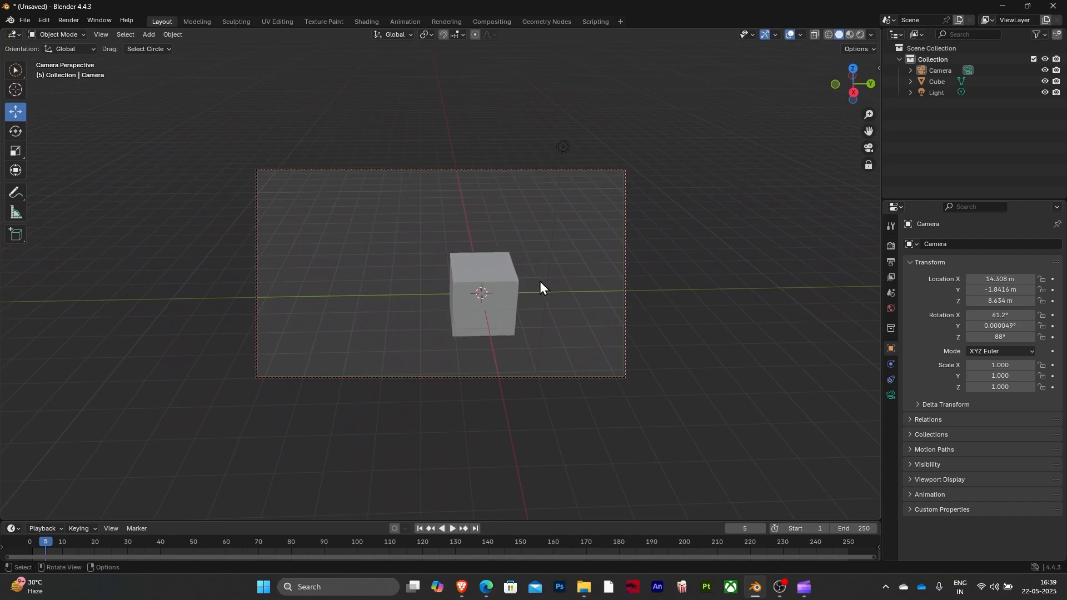
middle_drag(540, 289, 562, 274)
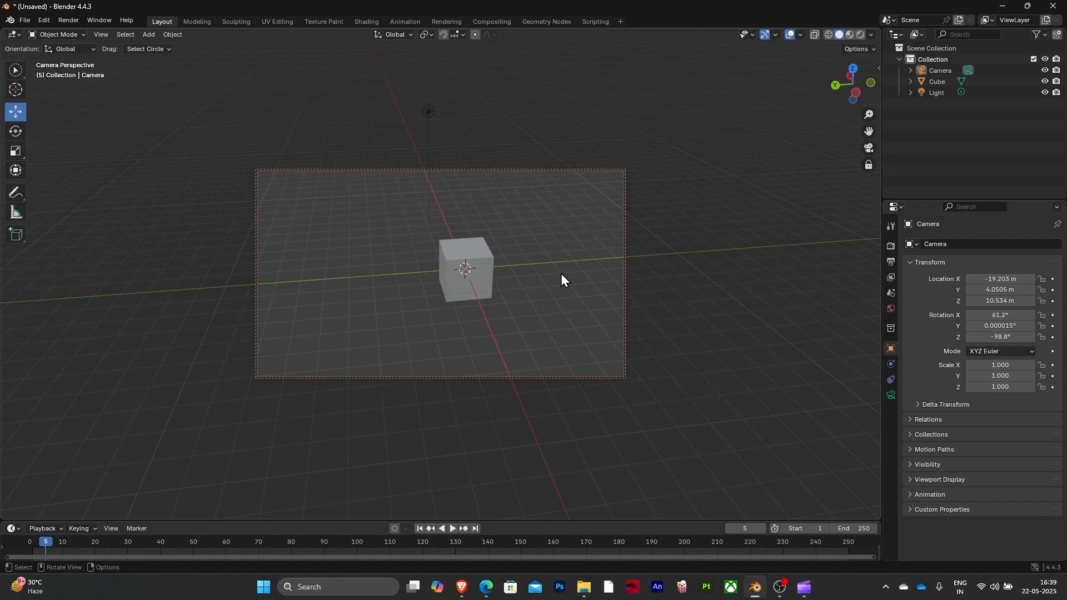
Leave the camera view, select the camera and move it freely to about X -17.7, Y 4.25, Z 9.78 m
key(g)
middle_drag(561, 273, 615, 246)
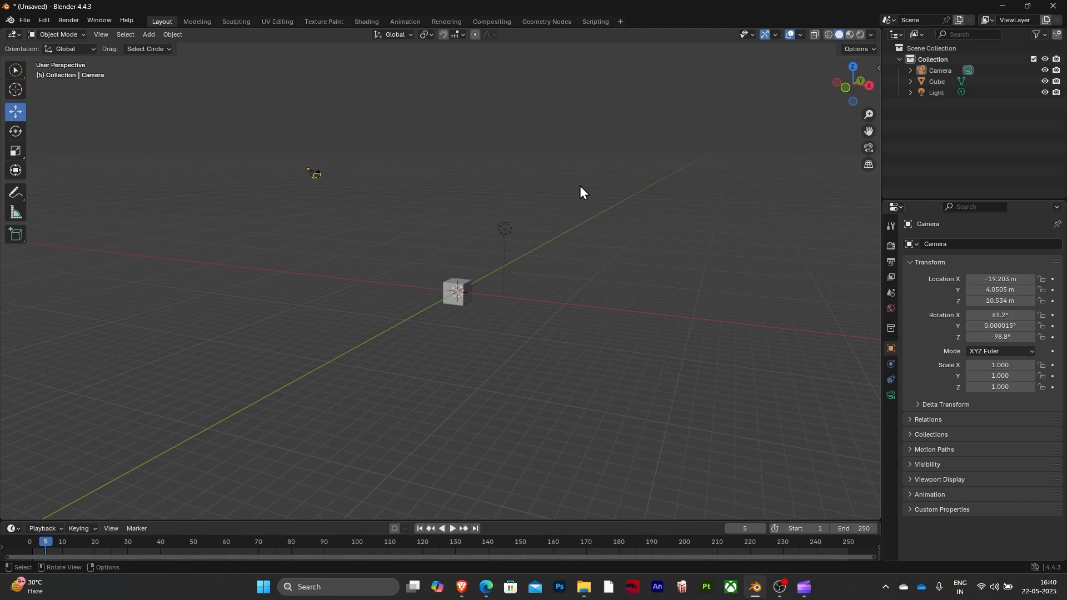
click(310, 173)
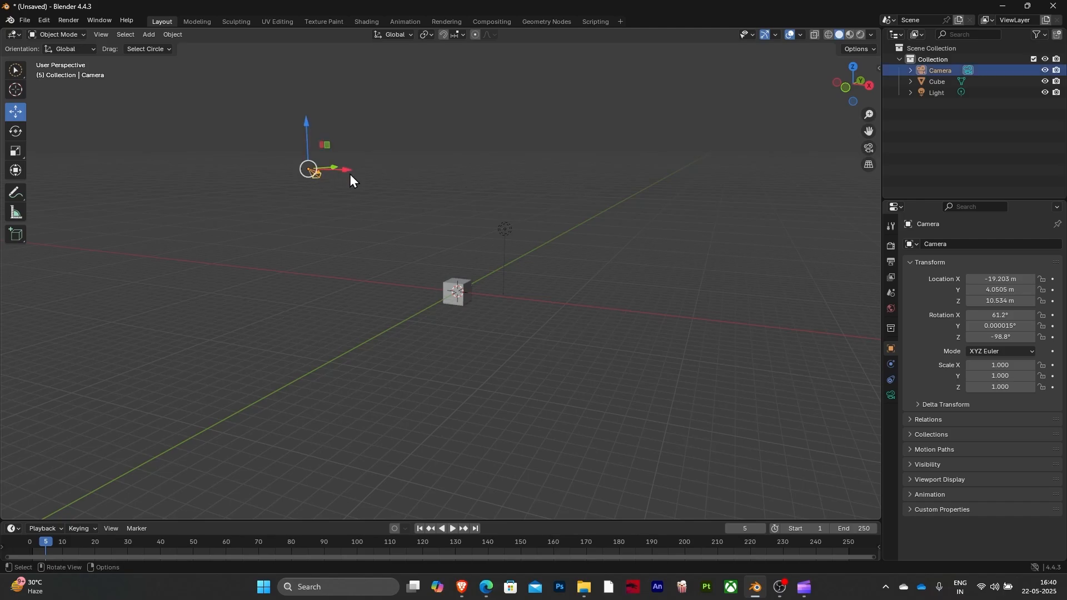
middle_drag(542, 199, 513, 275)
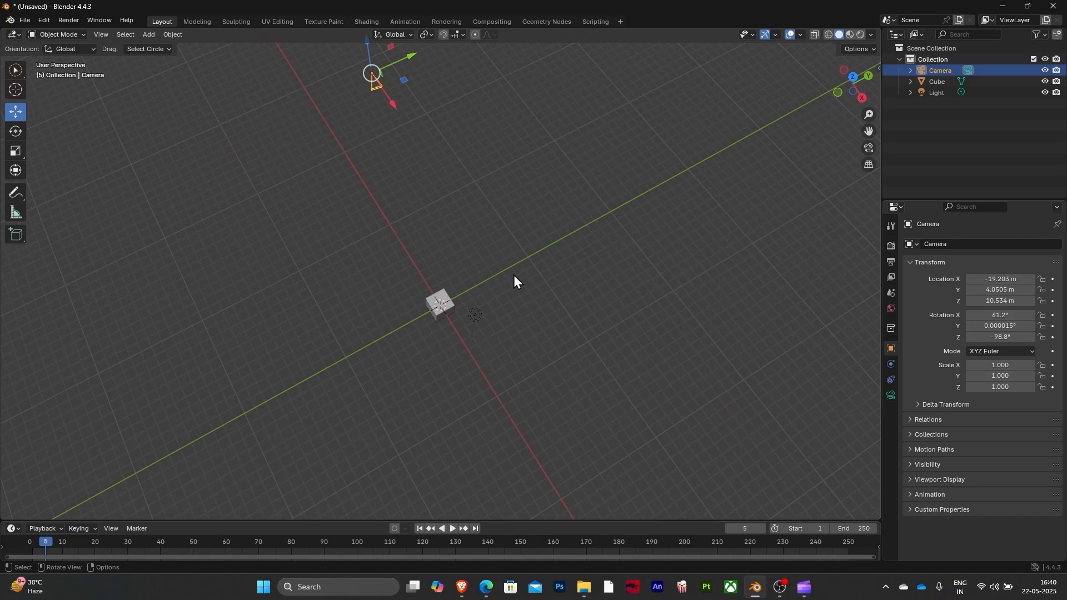
middle_drag(467, 267, 484, 220)
key(g)
click(494, 233)
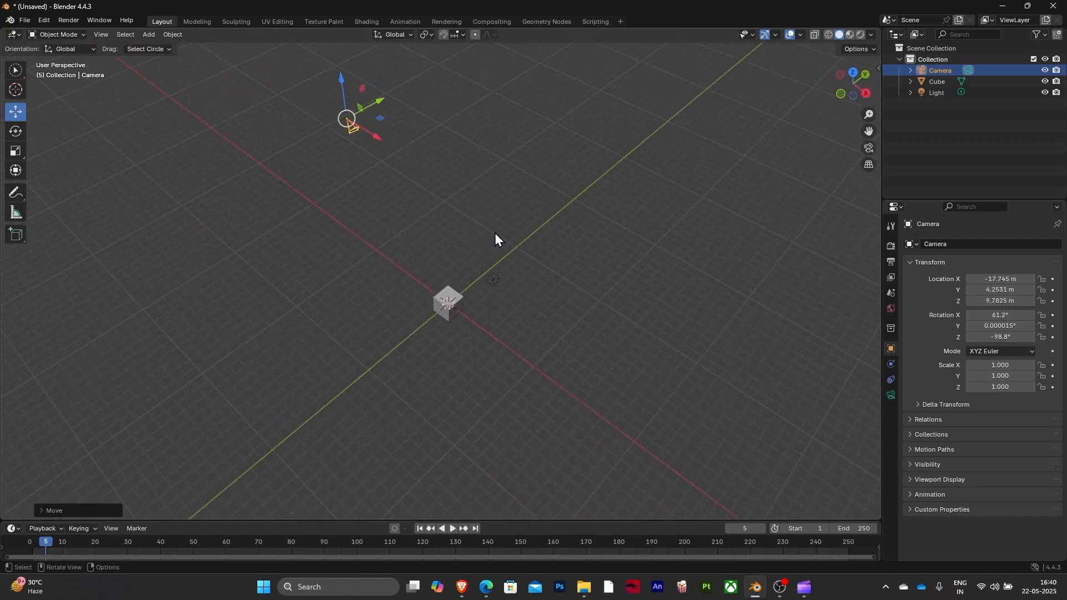
Rotate the camera freely to about X 56.6°, Y -7.1°, Z -108.3°
key(r)
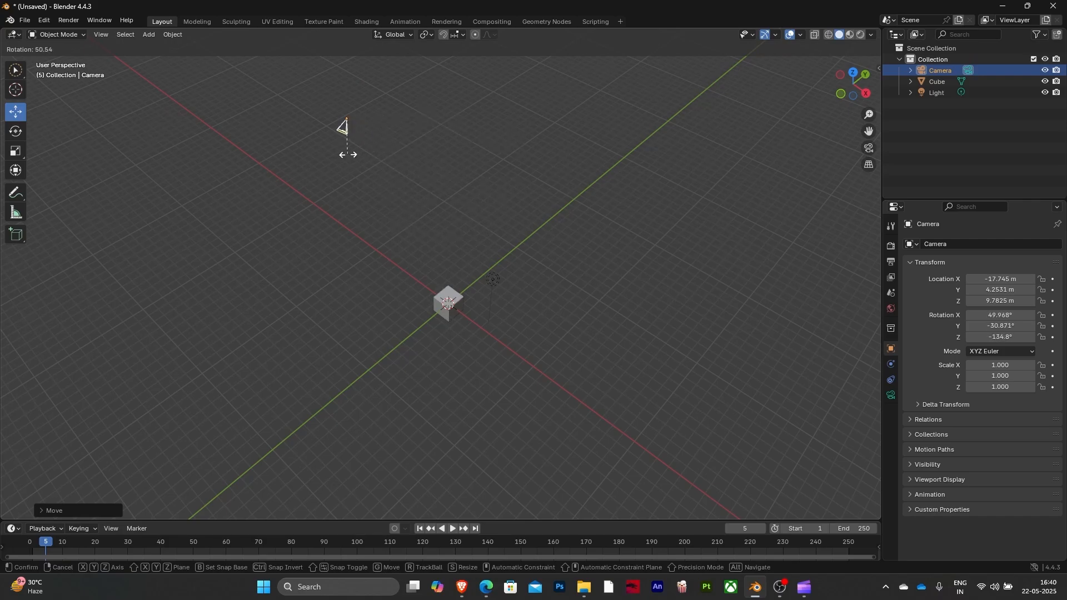
click(421, 212)
key(z)
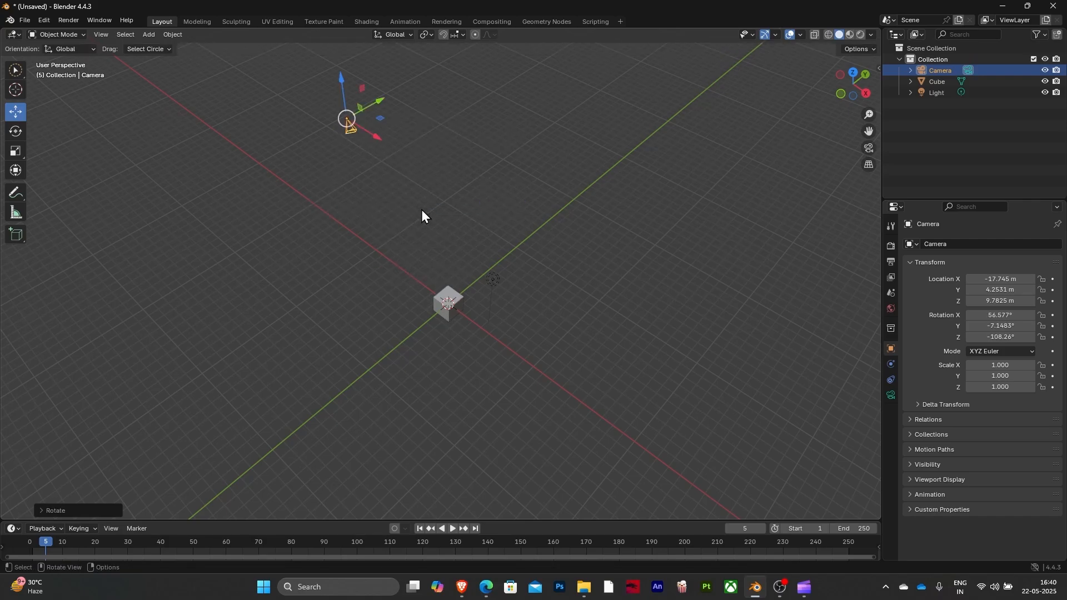
middle_drag(444, 211, 591, 185)
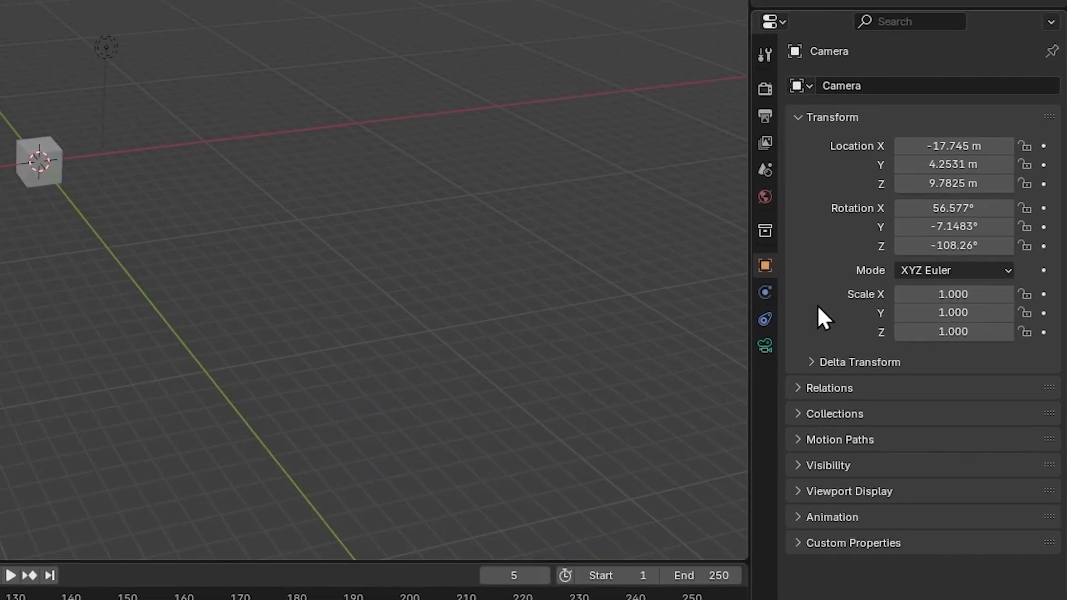
Show the camera's lens properties and orbit the locked camera around the cube, then exit the camera view
click(766, 347)
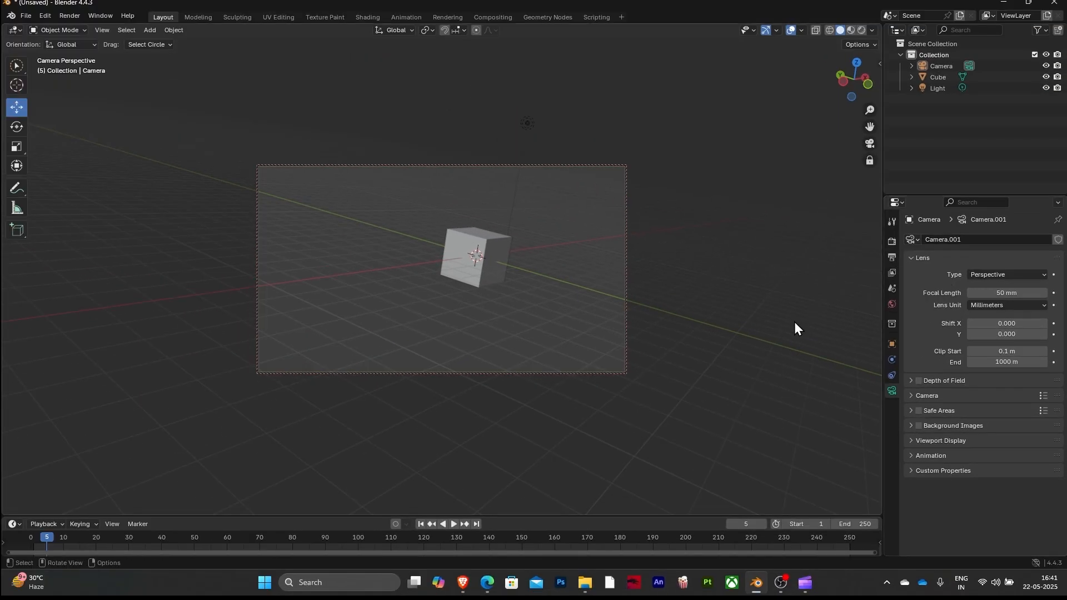
middle_drag(431, 224, 589, 242)
middle_drag(786, 331, 782, 322)
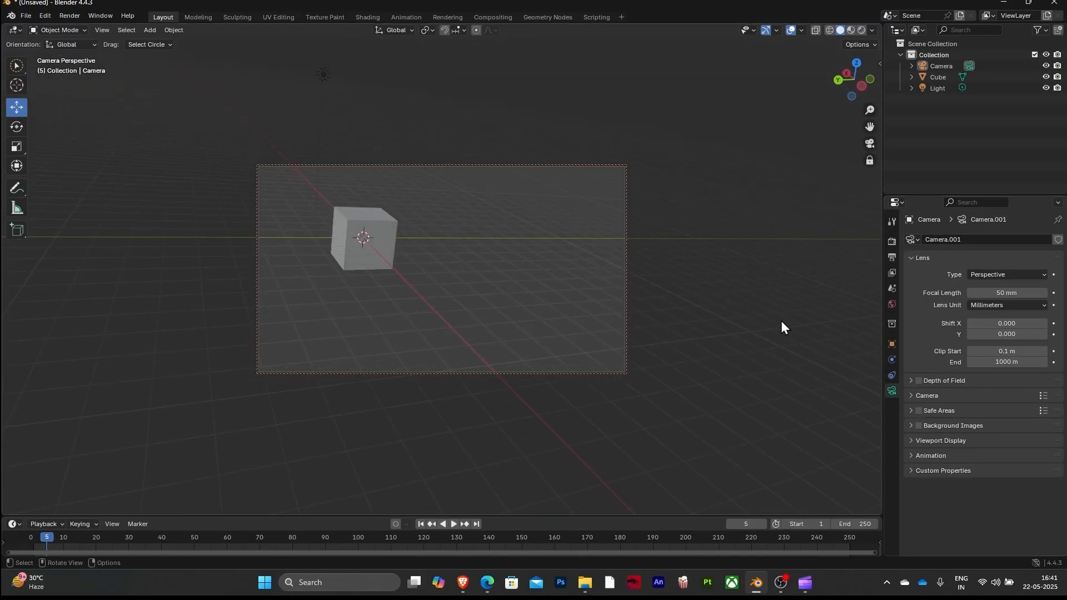
key(KP_0)
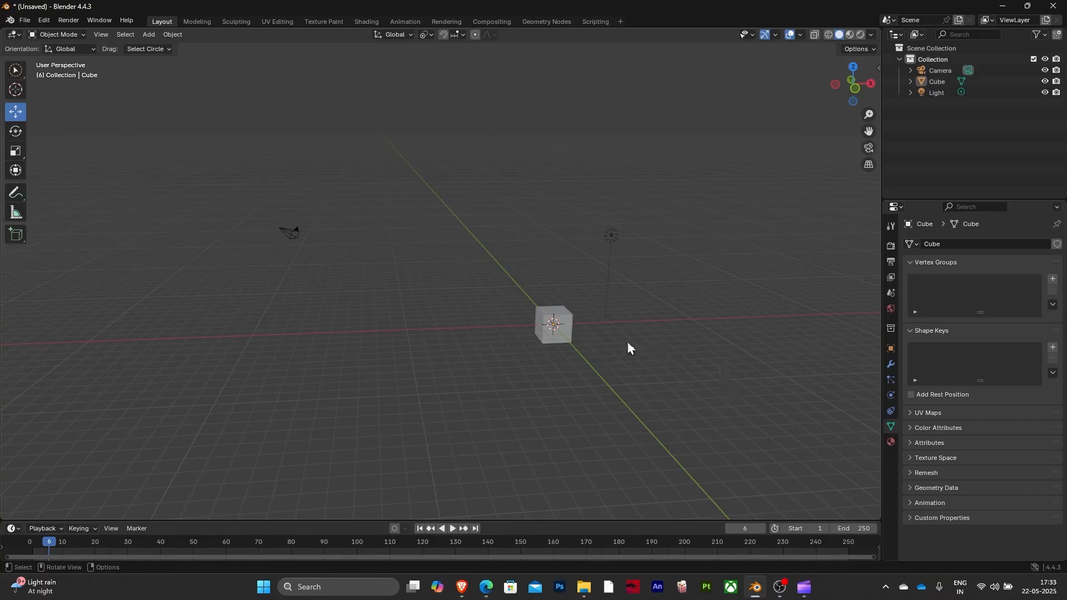
Select the cube at the world origin and try rotating it freely
scroll(598, 340, up, 4)
shift+middle_drag(746, 310, 516, 224)
scroll(500, 313, up, 4)
click(511, 306)
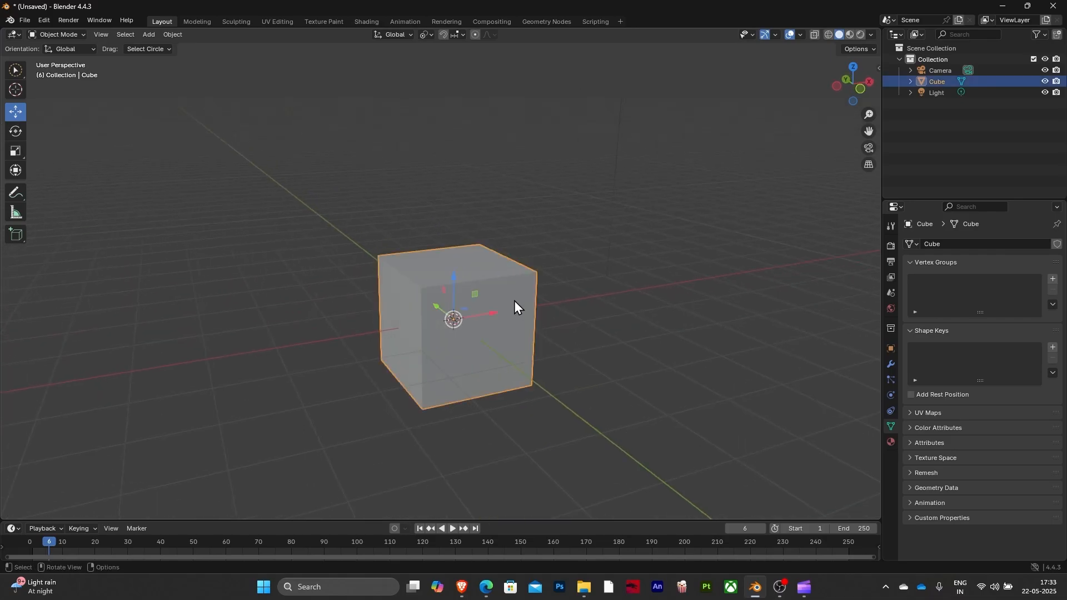
middle_drag(566, 306, 626, 315)
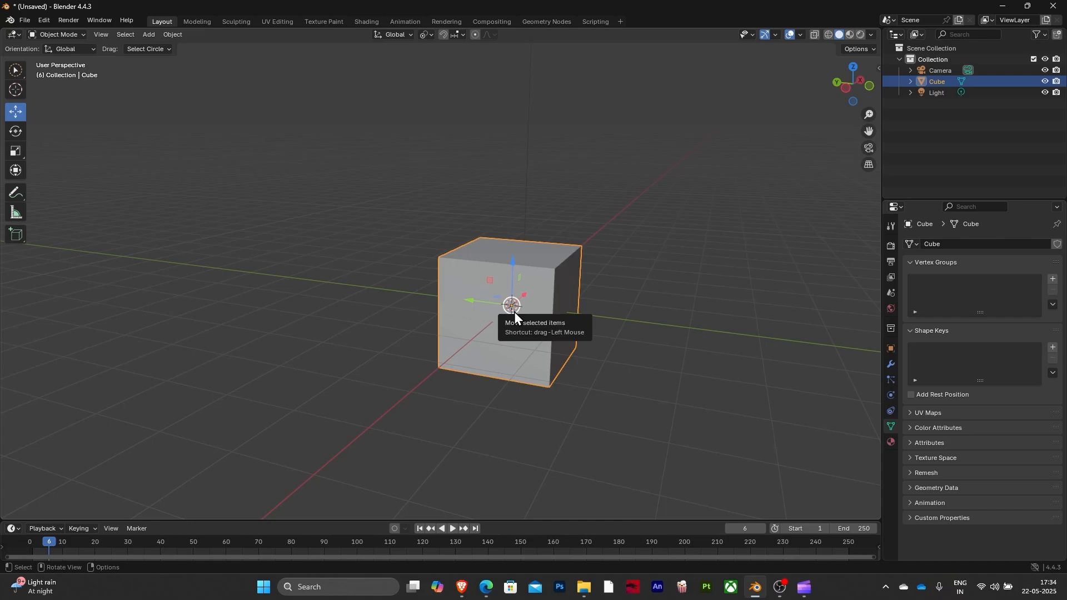
middle_drag(718, 258, 435, 316)
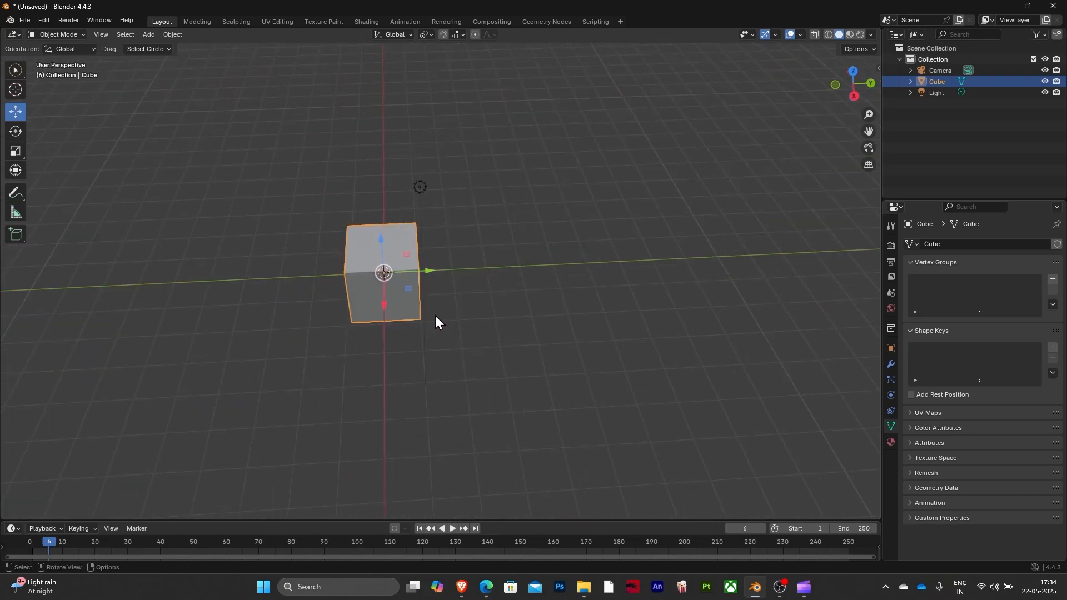
key(r)
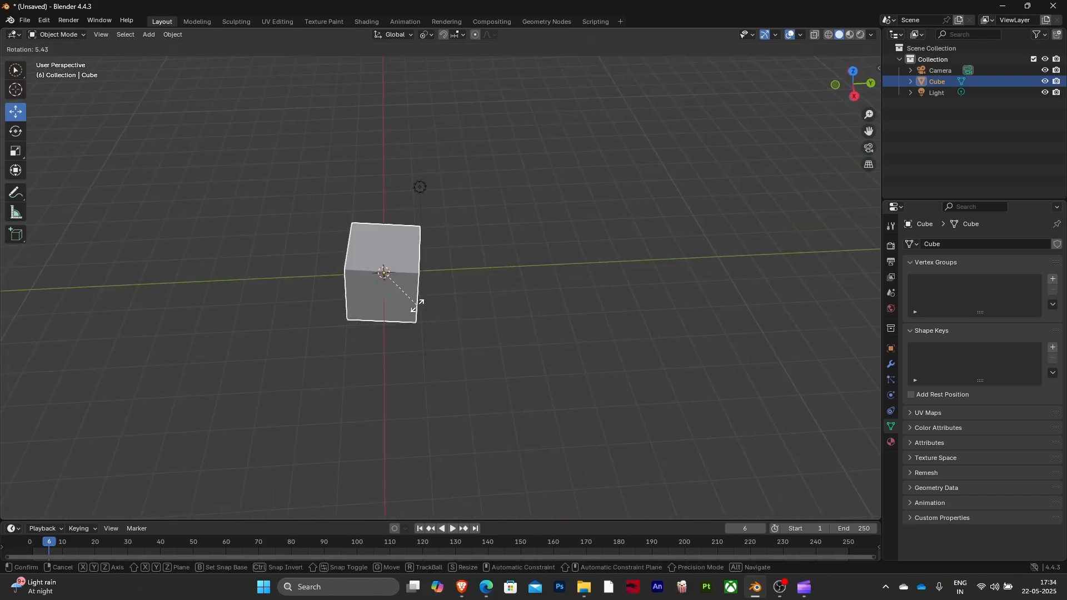
click(418, 305)
Scale the cube into an upright slab by shrinking it along global X and to about 0.48 along global Y
middle_drag(501, 288, 445, 282)
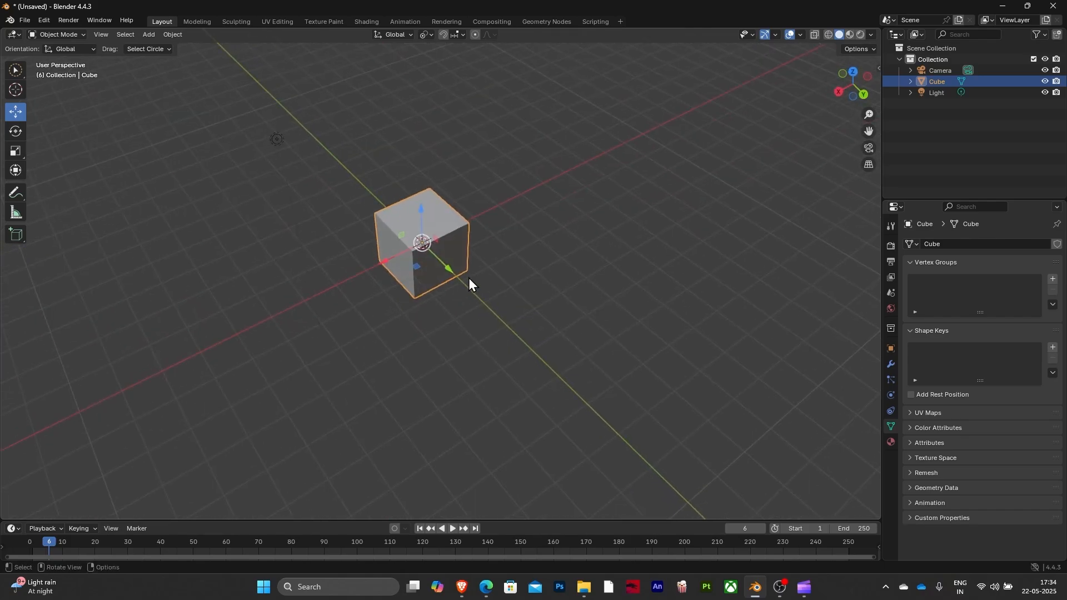
key(s)
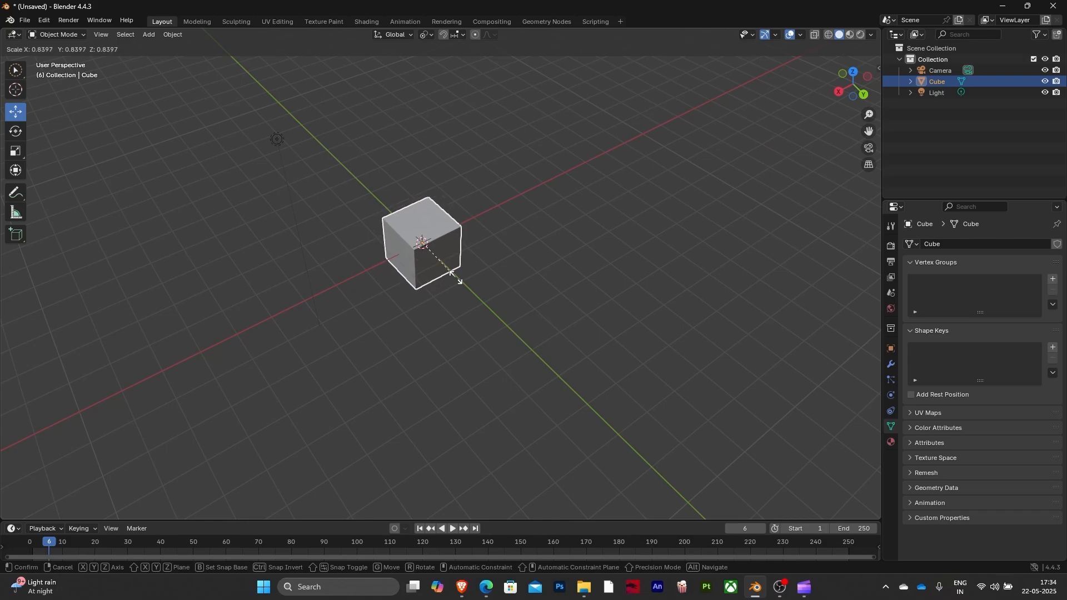
key(x)
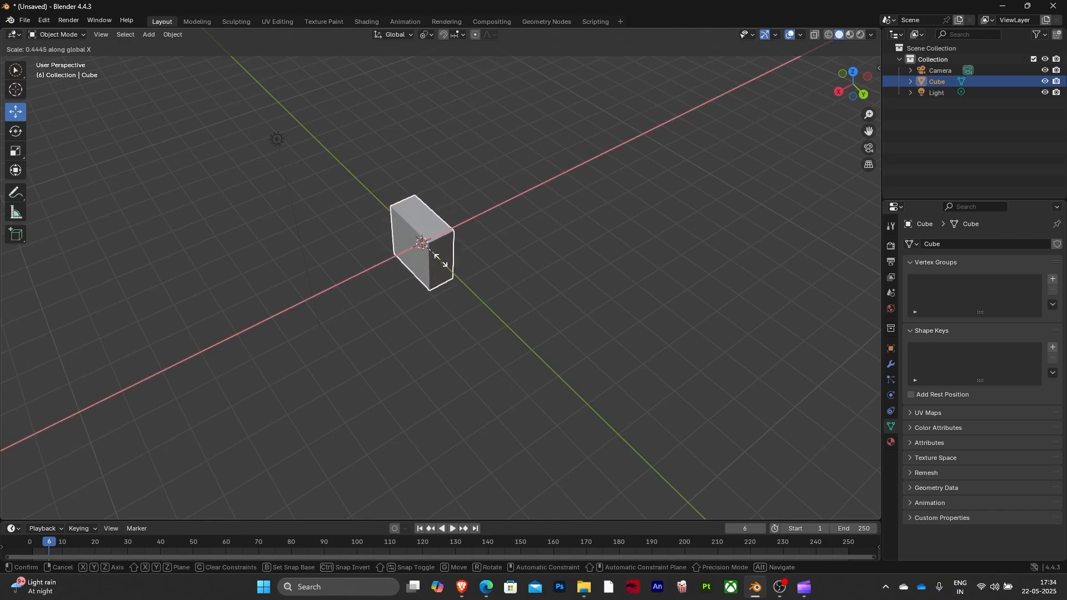
click(422, 245)
middle_drag(423, 244, 595, 221)
key(s)
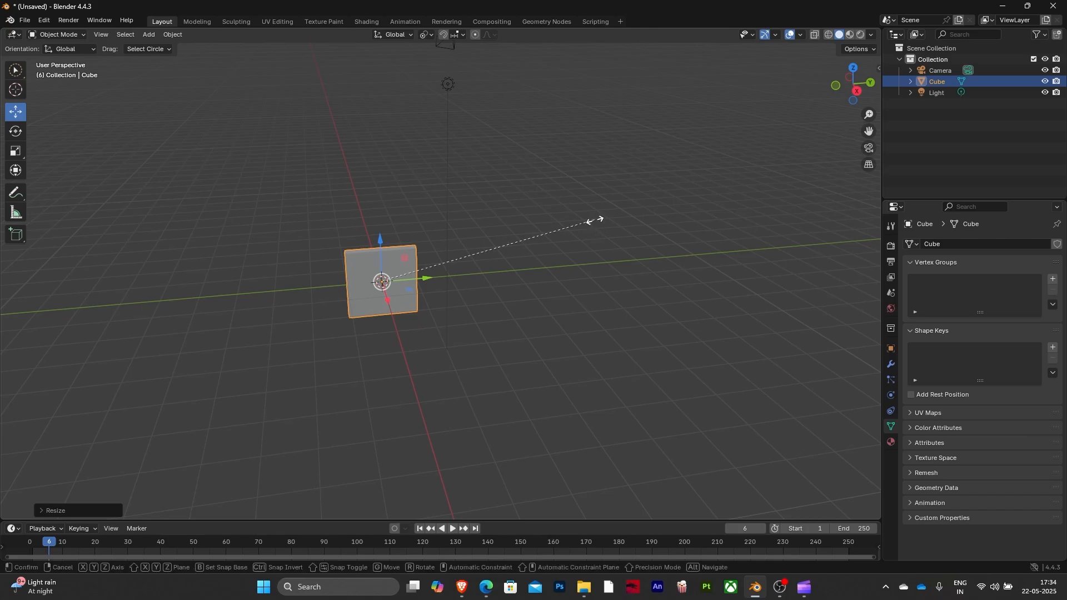
key(y)
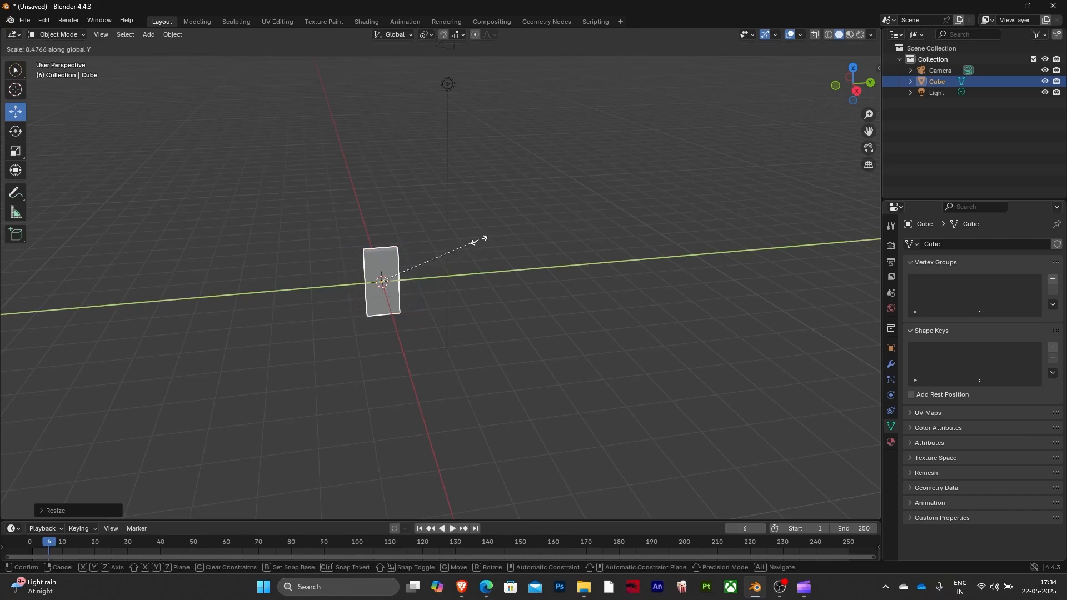
click(478, 243)
Move the slab up along the global Z axis until its base is about level with the grid floor
scroll(476, 321, up, 4)
middle_drag(480, 322, 524, 309)
drag(315, 257, 316, 194)
Try rotating the slab about the global X, Y and Z axes, and undo the rotation
middle_drag(316, 194, 389, 248)
key(r)
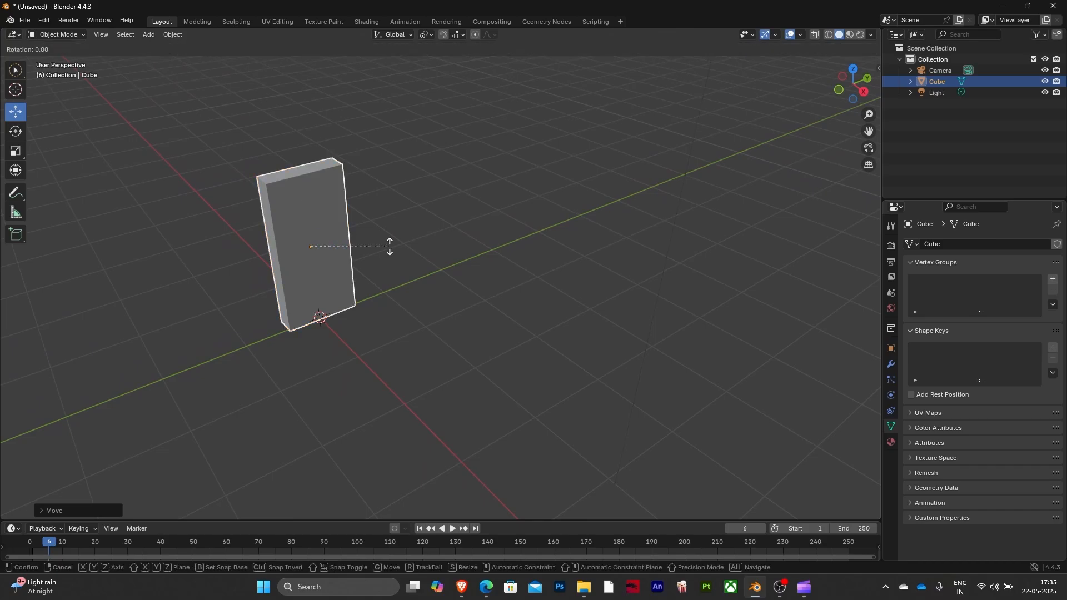
key(x)
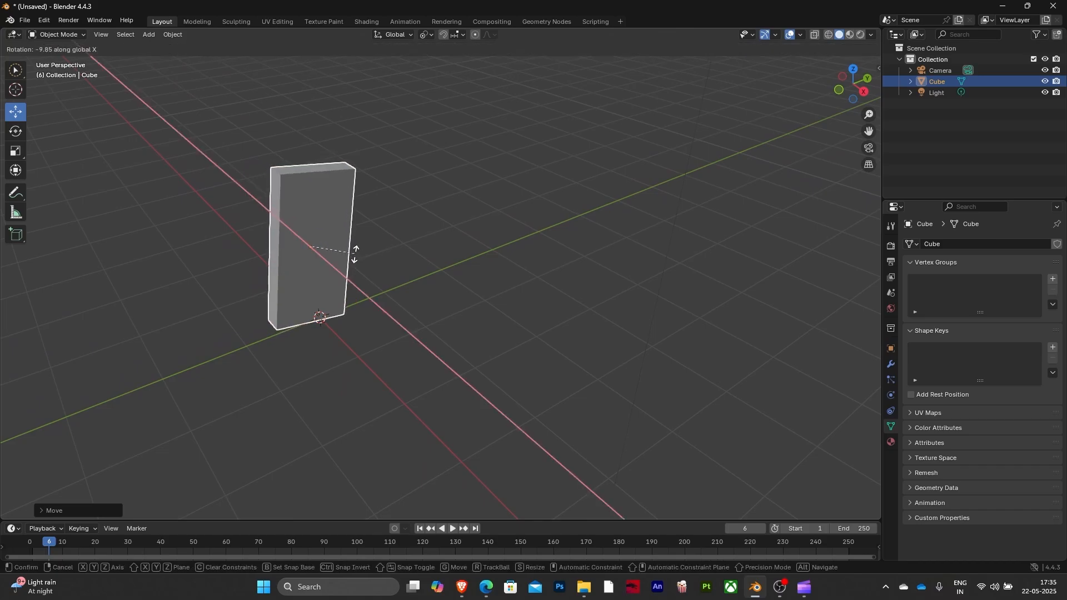
key(y)
key(z)
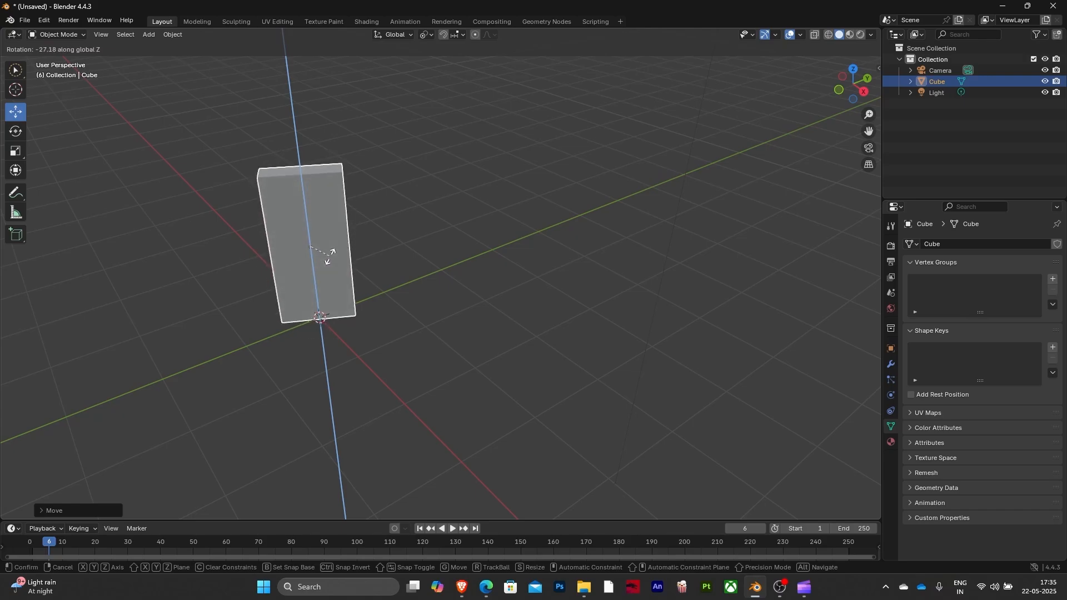
click(310, 268)
key(ctrl+z)
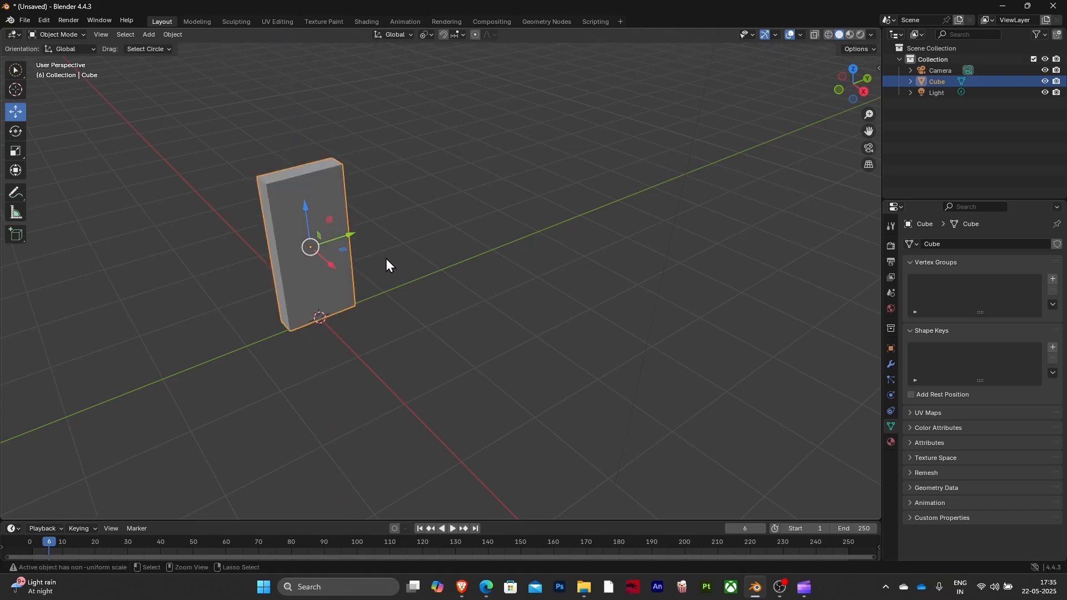
middle_drag(409, 241, 339, 259)
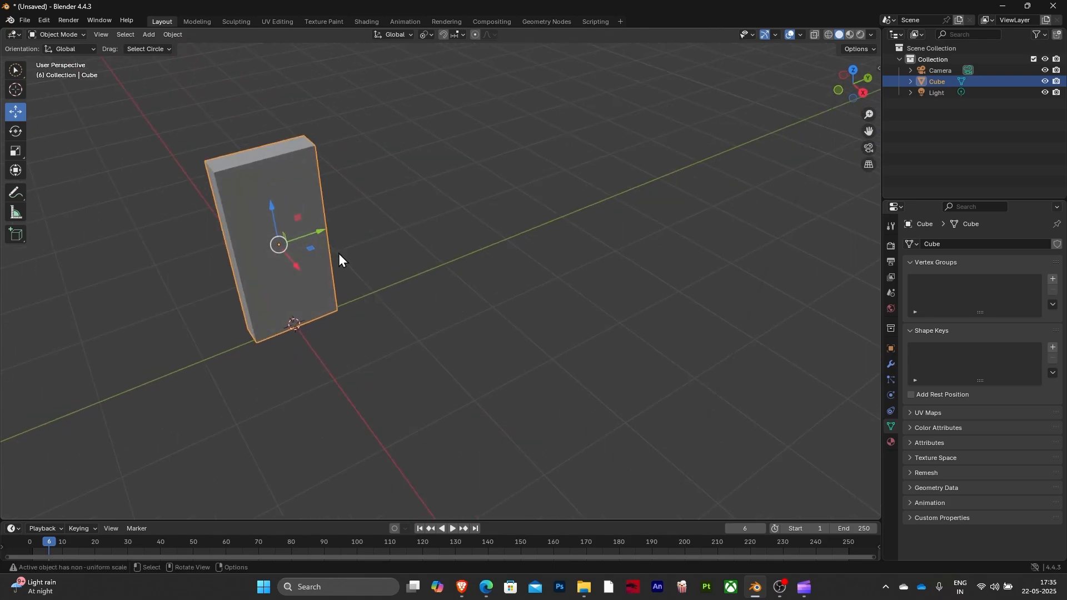
In Edit Mode, select the two end vertices of one vertical corner edge of the slab
middle_drag(399, 211, 540, 269)
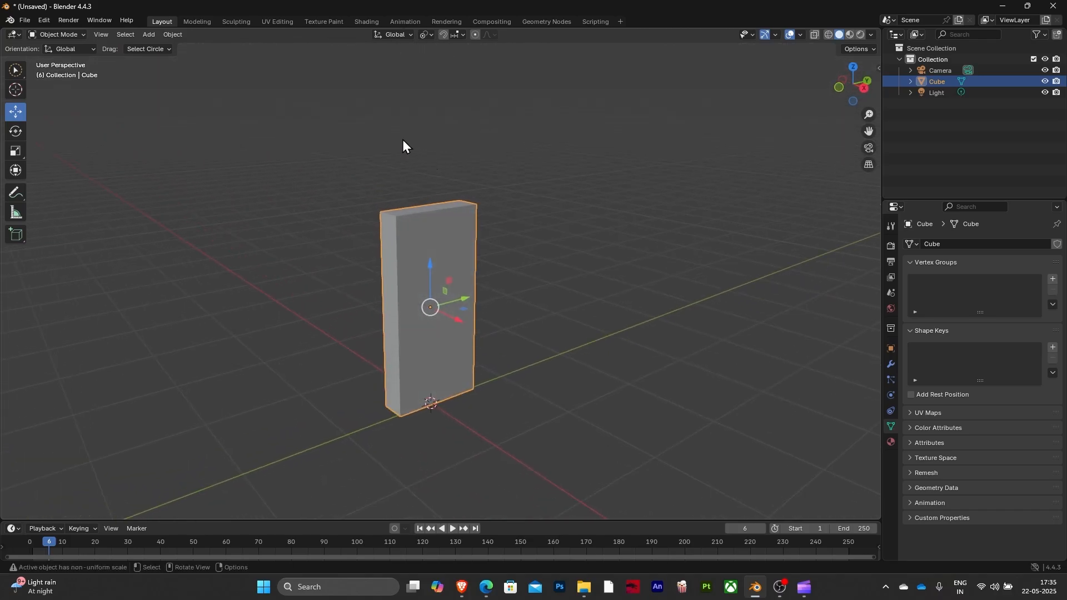
key(Tab)
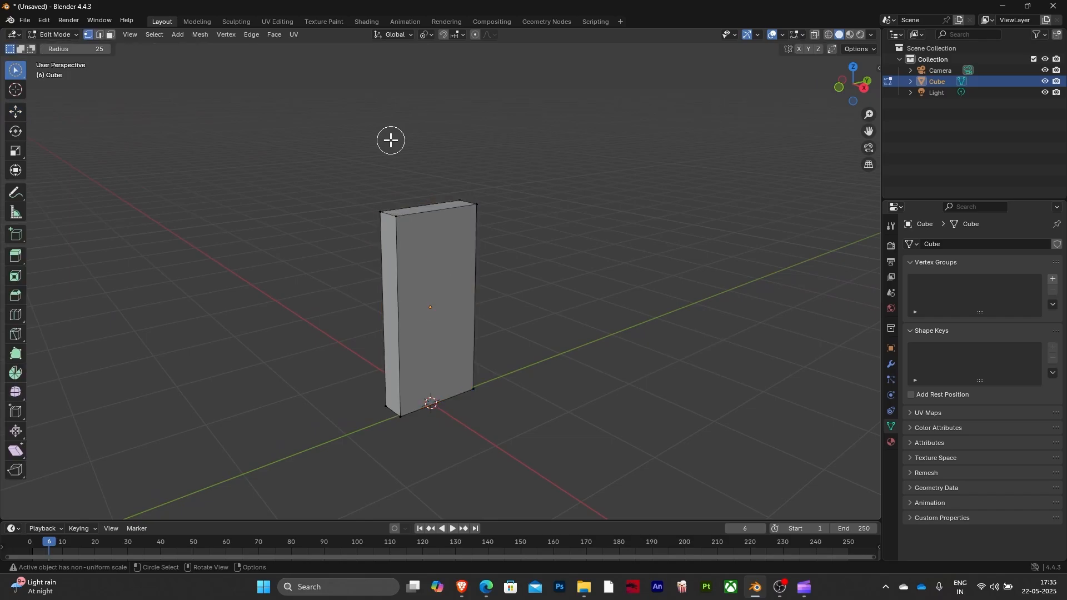
middle_drag(532, 250, 576, 274)
click(421, 244)
middle_drag(484, 245, 591, 234)
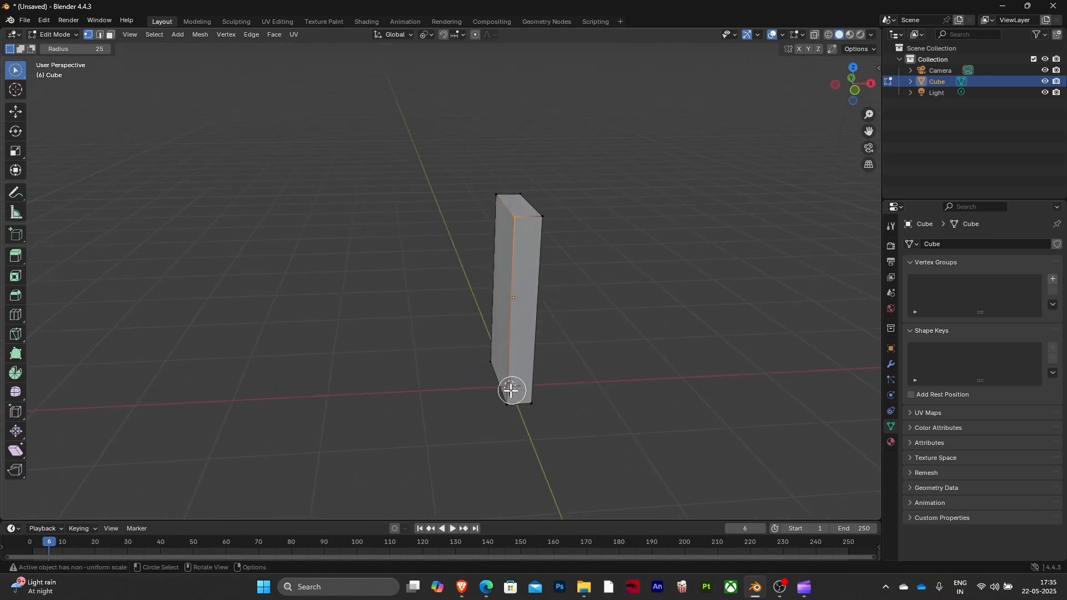
shift+click(506, 408)
middle_drag(615, 314, 476, 315)
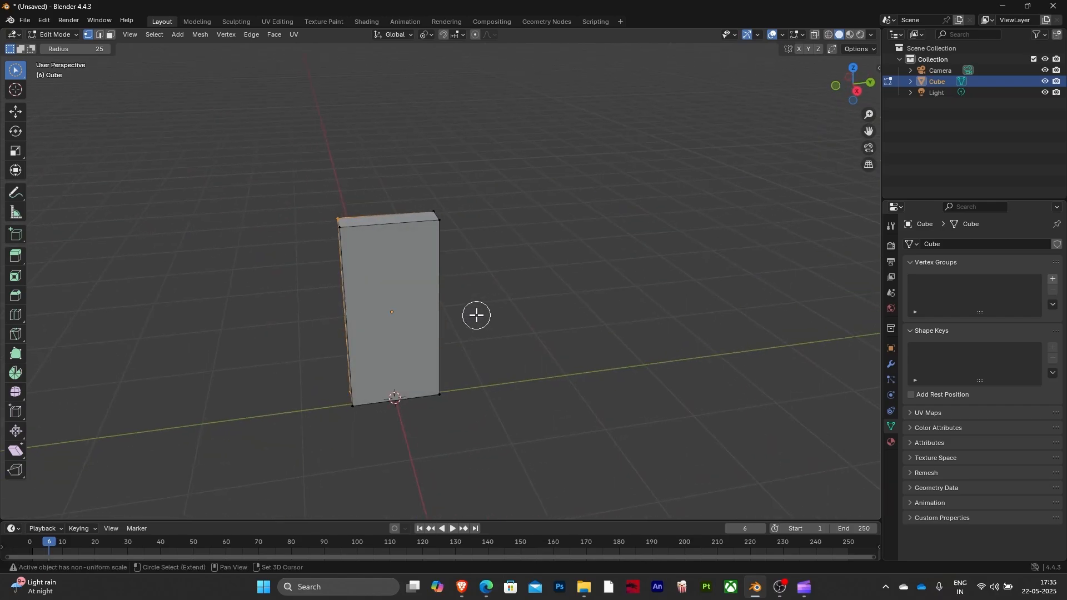
Snap the 3D cursor to the selected vertical edge of the slab
key(shift+s)
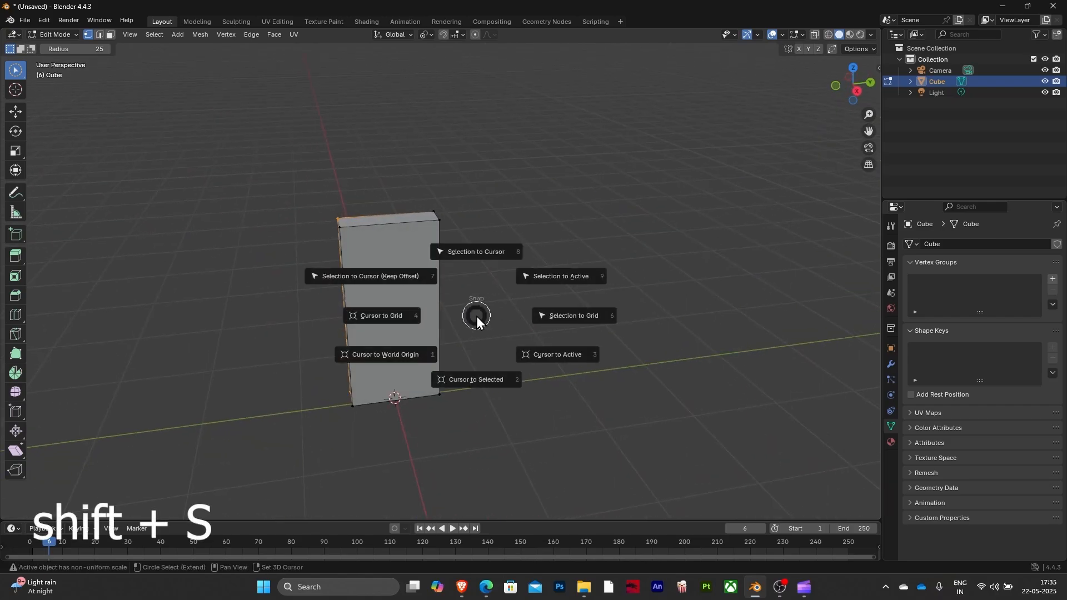
click(474, 386)
middle_drag(483, 379, 507, 393)
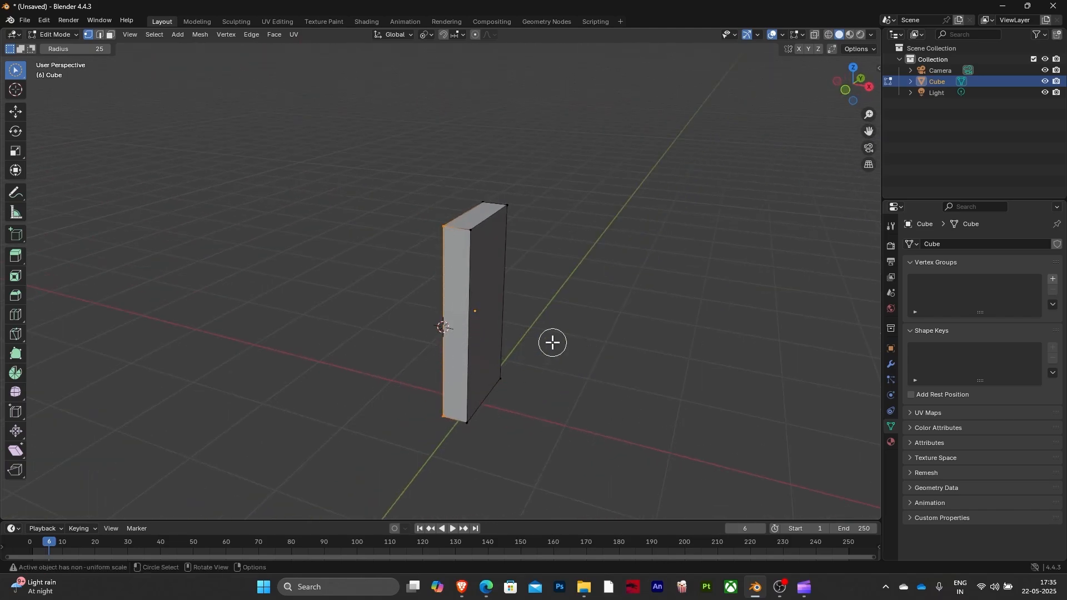
middle_drag(552, 342, 605, 350)
middle_drag(572, 189, 490, 183)
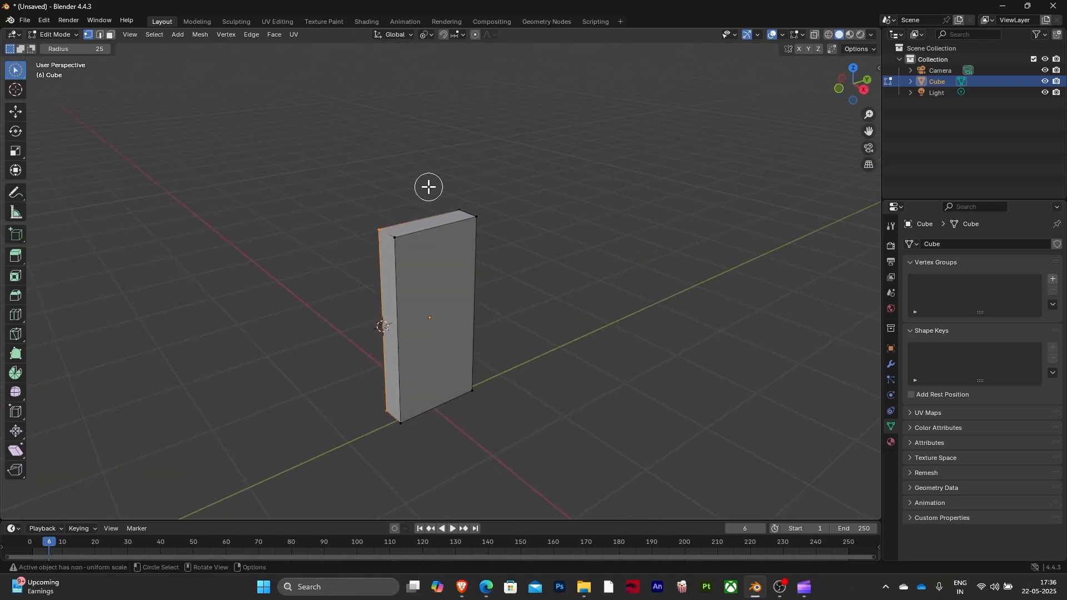
Return to Object Mode and set the slab's origin to the 3D cursor on its vertical edge
key(Tab)
middle_drag(549, 235, 524, 232)
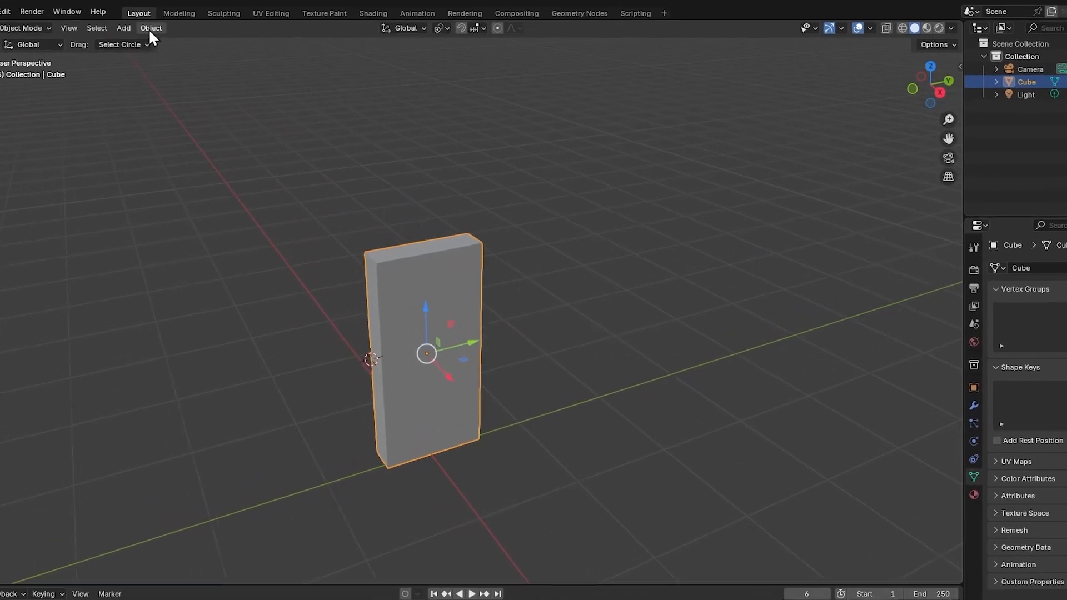
click(121, 19)
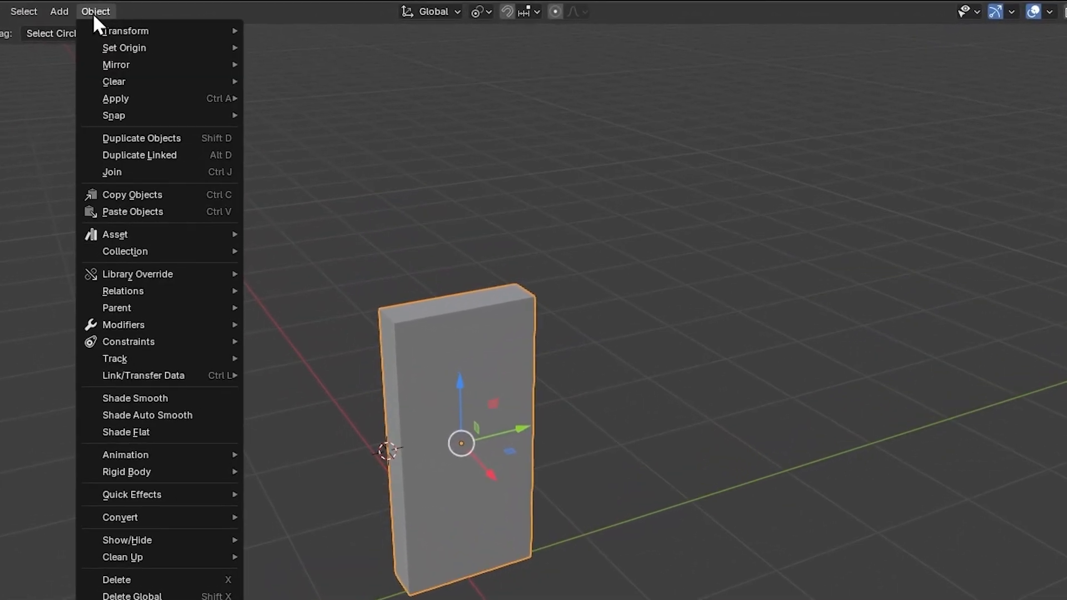
mouse_move(127, 51)
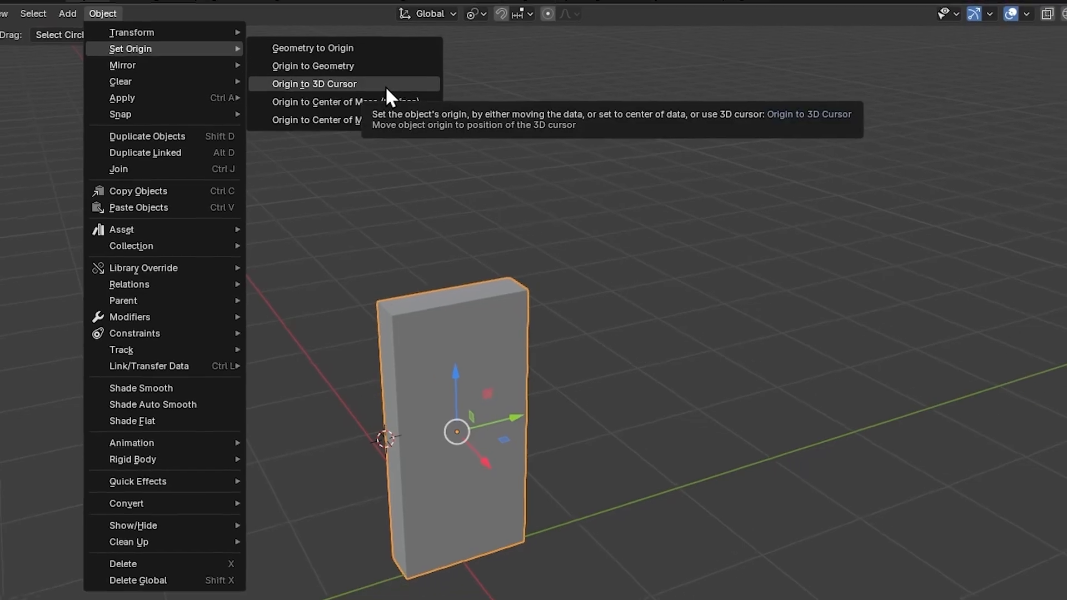
click(385, 86)
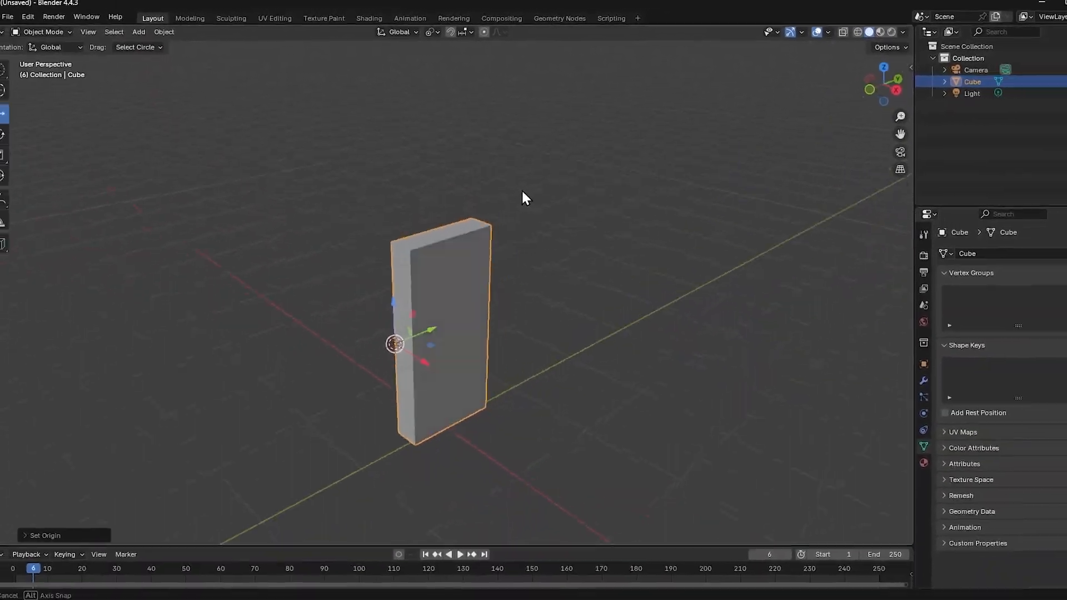
middle_drag(522, 192, 498, 186)
middle_drag(416, 286, 463, 299)
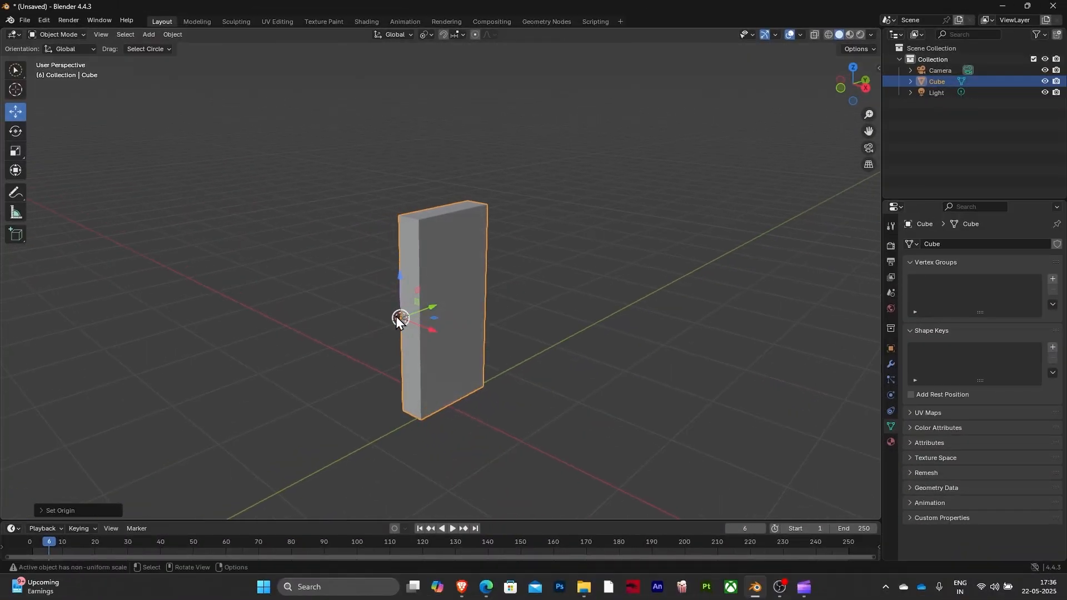
middle_drag(400, 322, 544, 259)
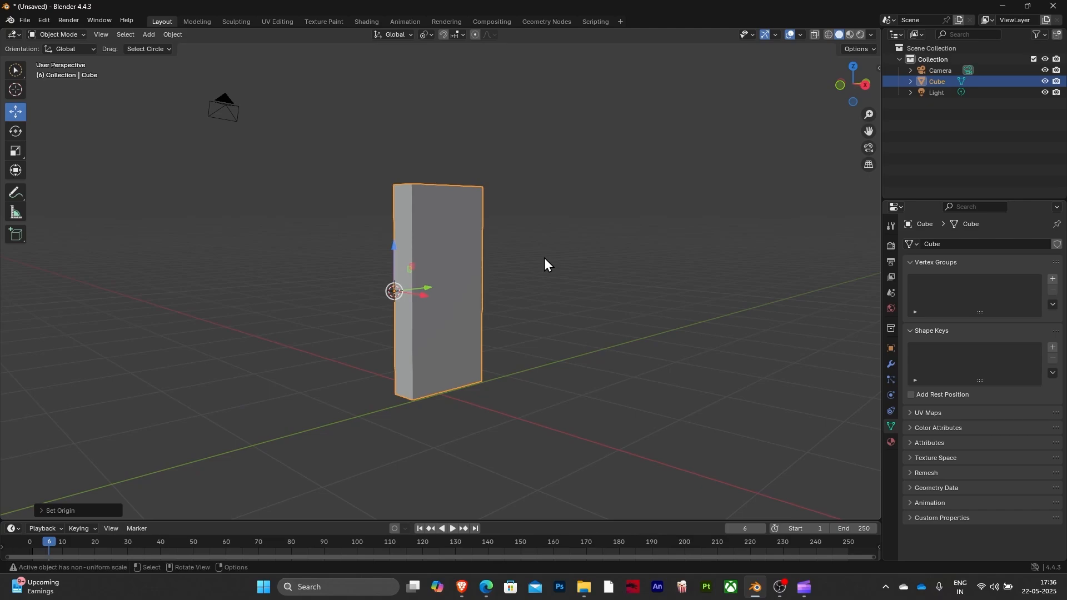
Rotate the slab about the global Z axis so that it swings around its edge like a door
key(r)
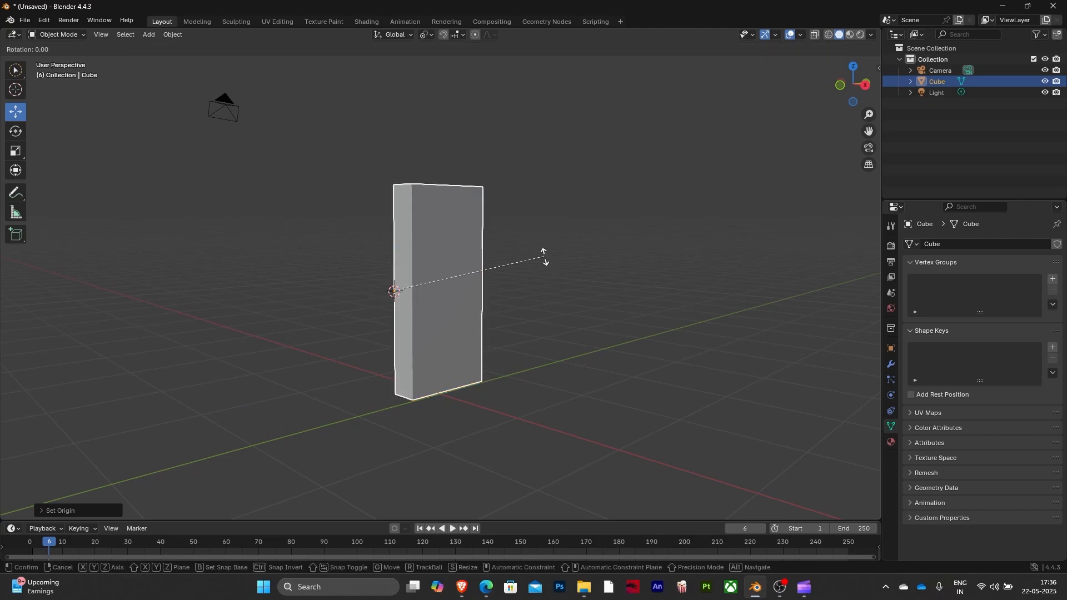
key(z)
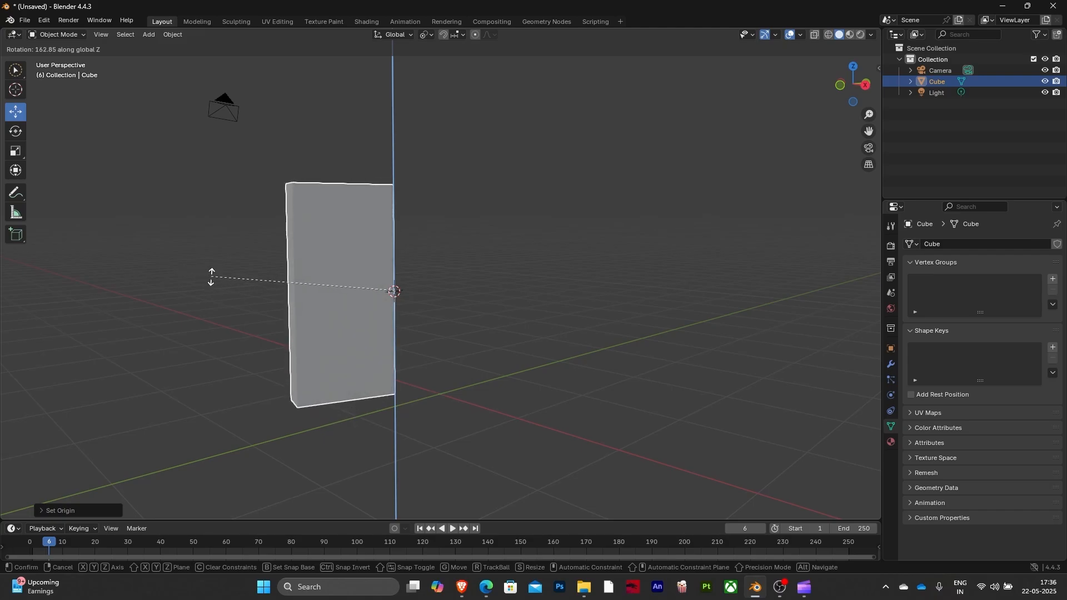
click(319, 282)
middle_drag(452, 288, 549, 362)
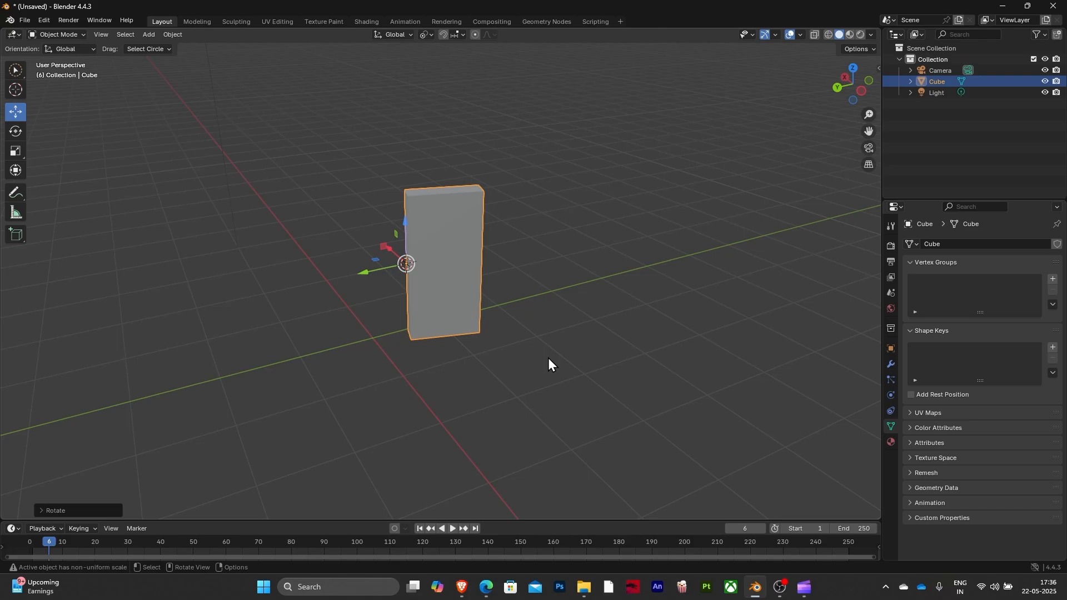
middle_drag(566, 355, 588, 341)
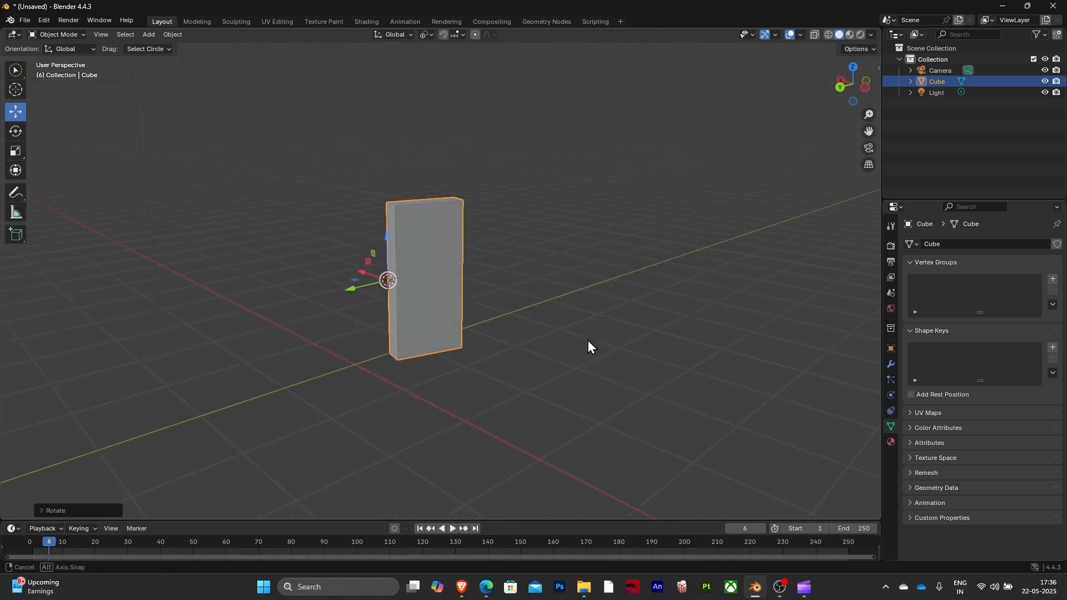
middle_drag(523, 322, 455, 292)
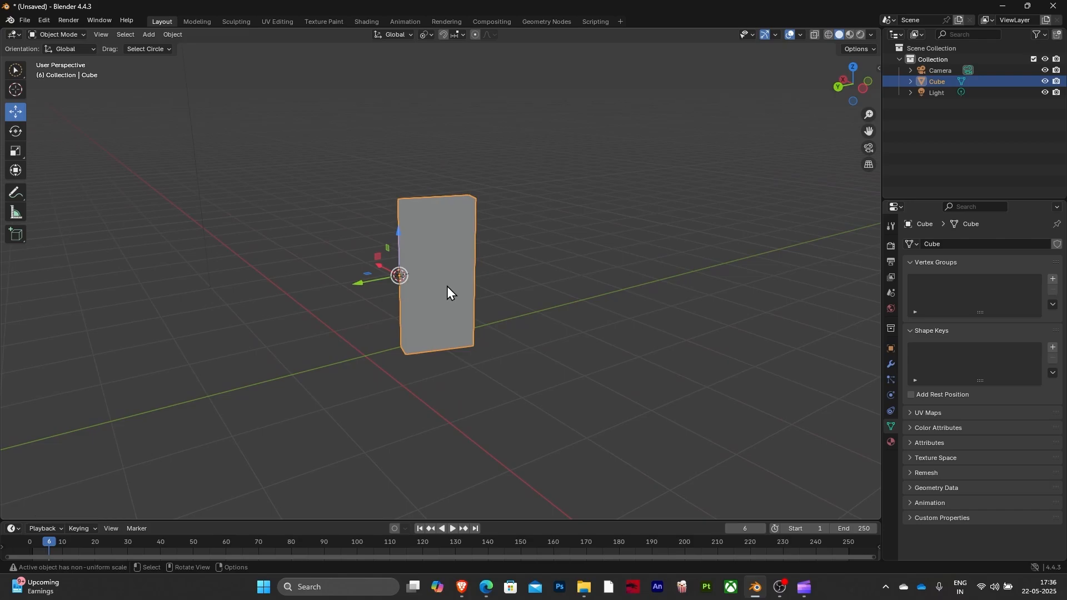
Move the slab's origin back to its centre with Origin to Geometry
click(182, 37)
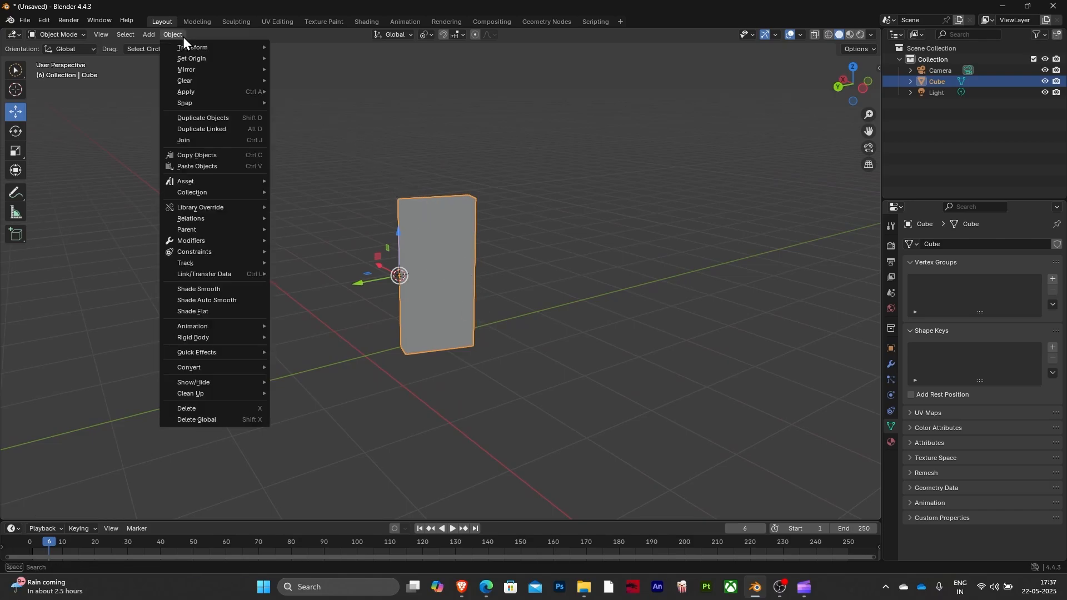
mouse_move(196, 62)
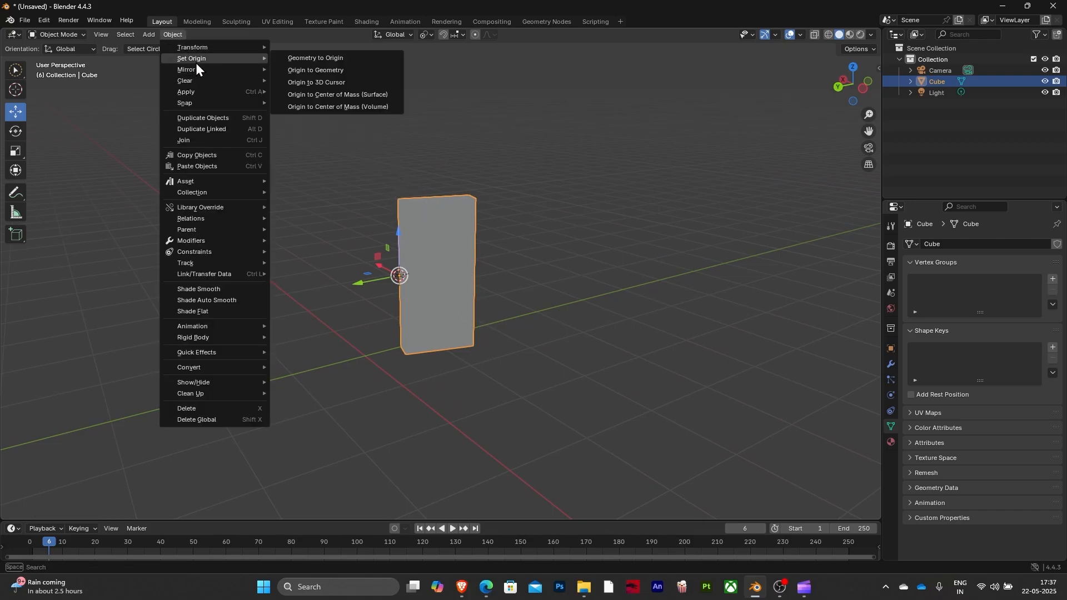
click(332, 70)
middle_drag(528, 222, 591, 278)
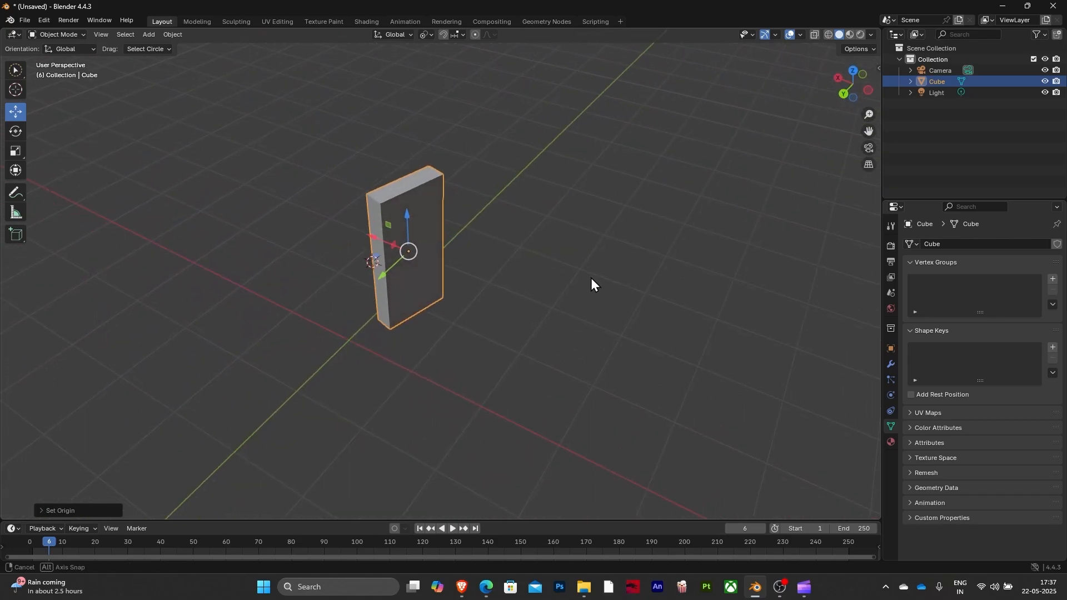
Try rotating the slab freely about its centre origin, and undo the rotation
key(r)
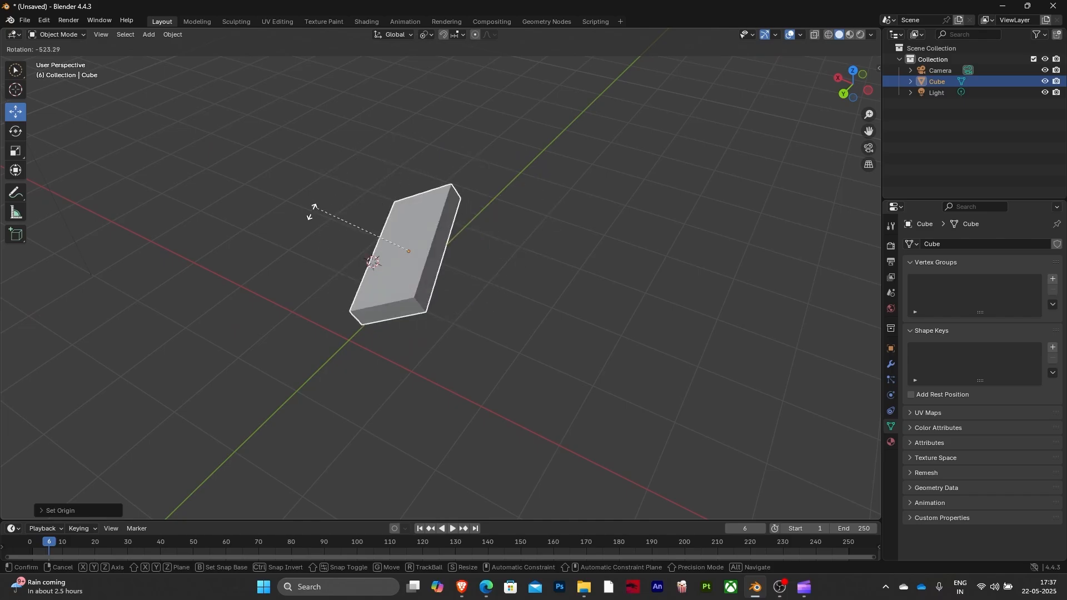
click(493, 295)
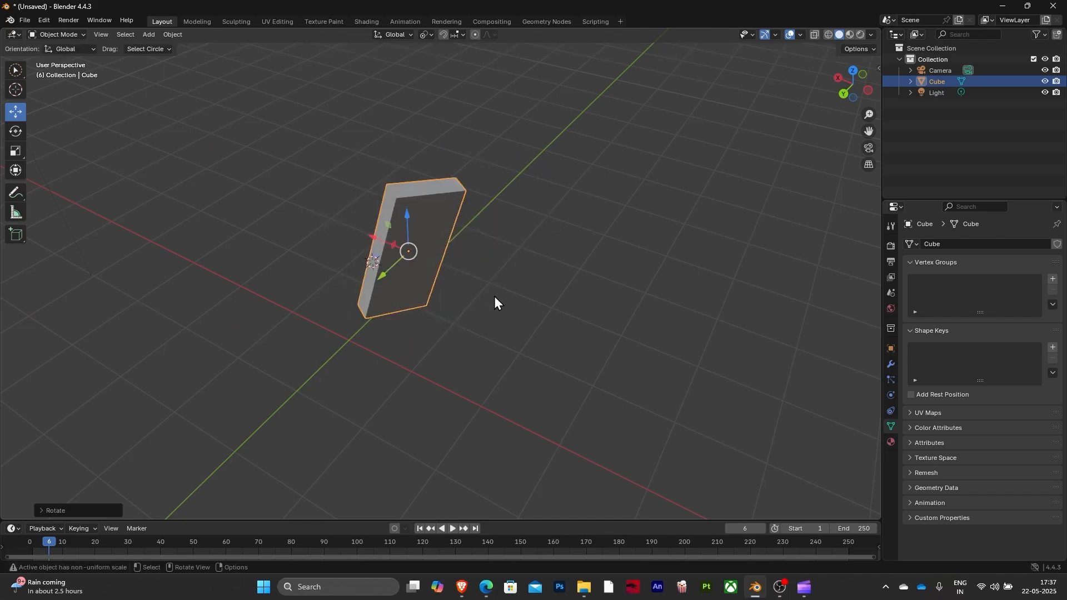
middle_drag(494, 296, 472, 222)
key(ctrl+z)
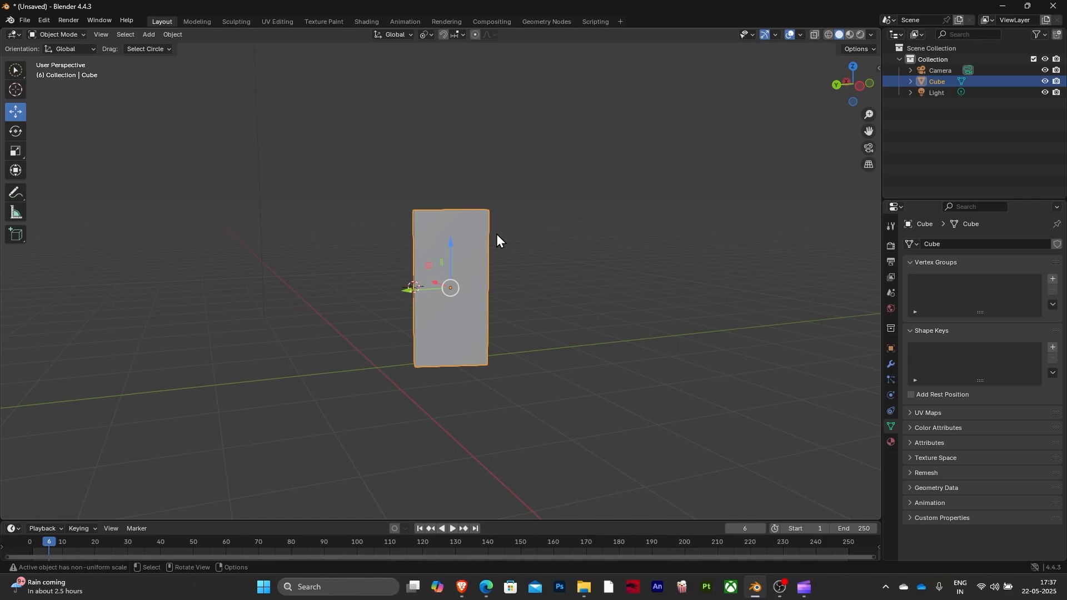
Place the 3D cursor freely in empty space some distance away from the slab
middle_drag(505, 243, 403, 262)
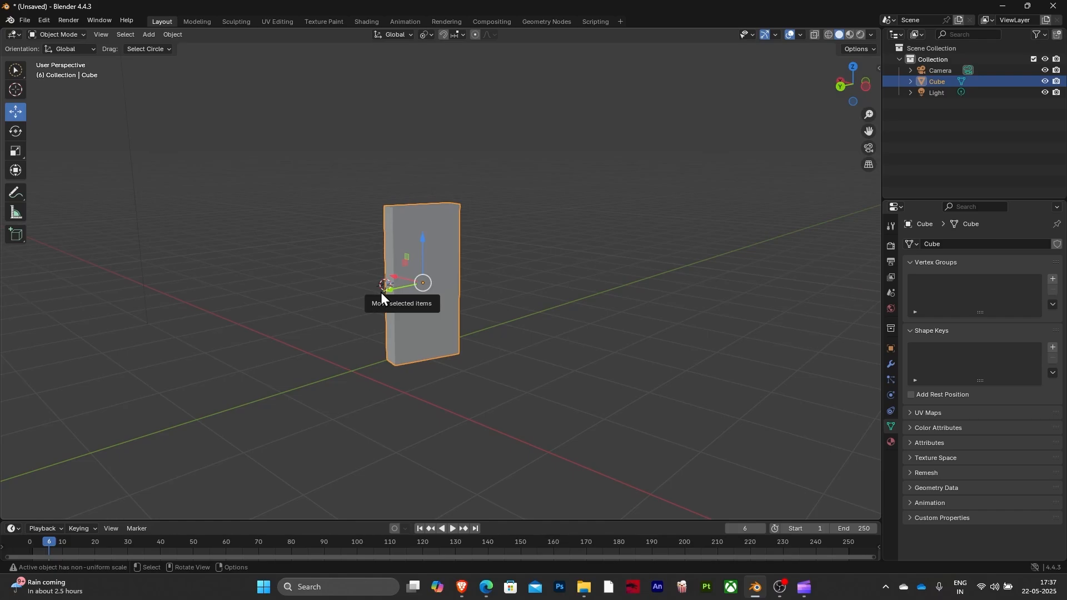
middle_drag(564, 279, 475, 250)
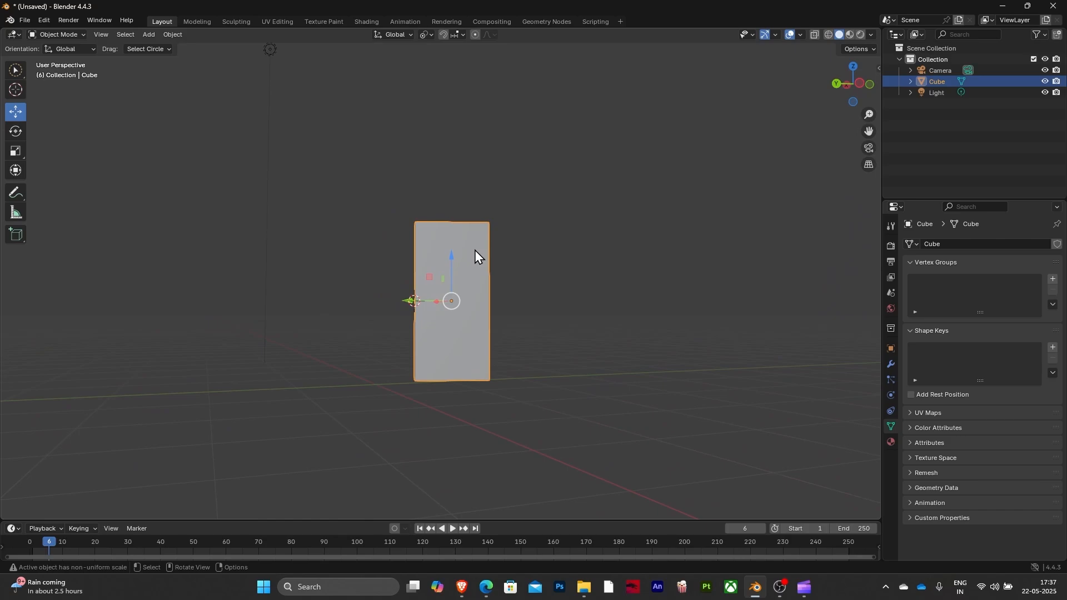
middle_drag(475, 250, 441, 273)
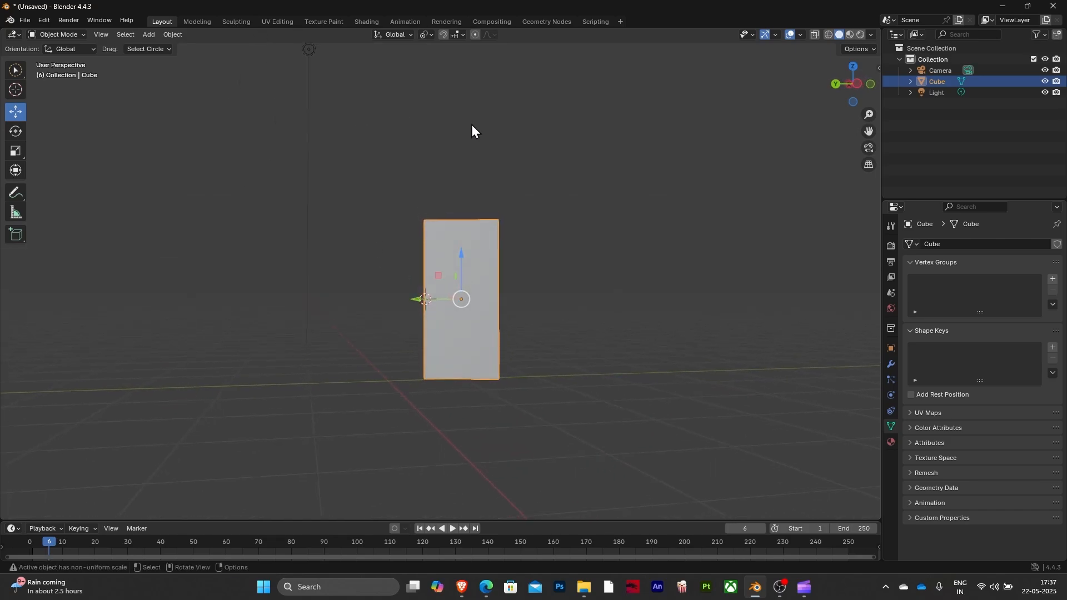
middle_drag(588, 238, 378, 275)
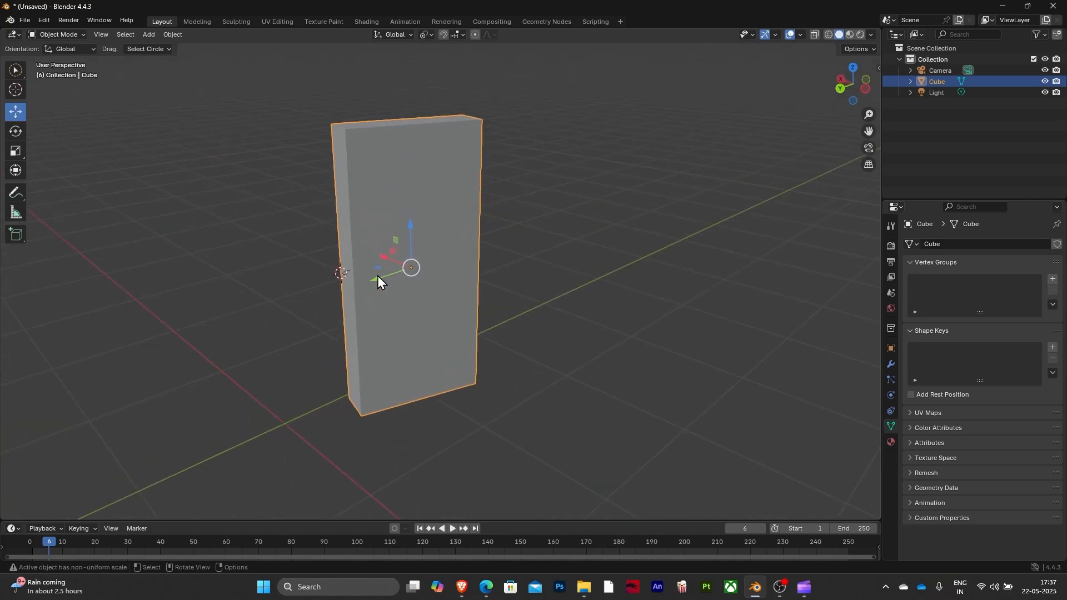
middle_drag(495, 269, 535, 239)
shift+right_click(263, 282)
middle_drag(332, 251, 661, 322)
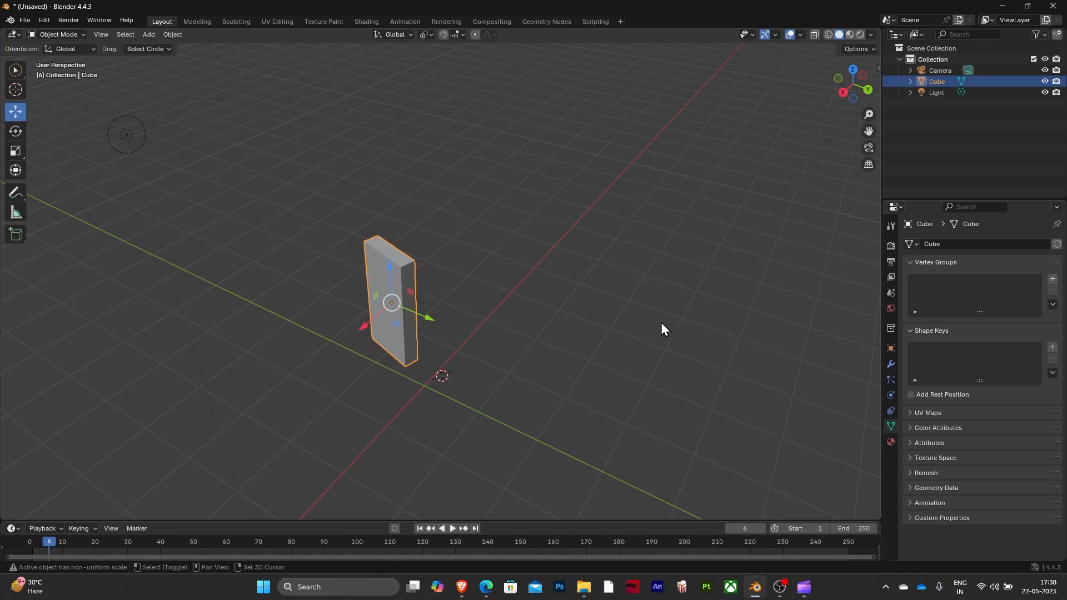
shift+right_click(613, 284)
middle_drag(670, 300, 489, 233)
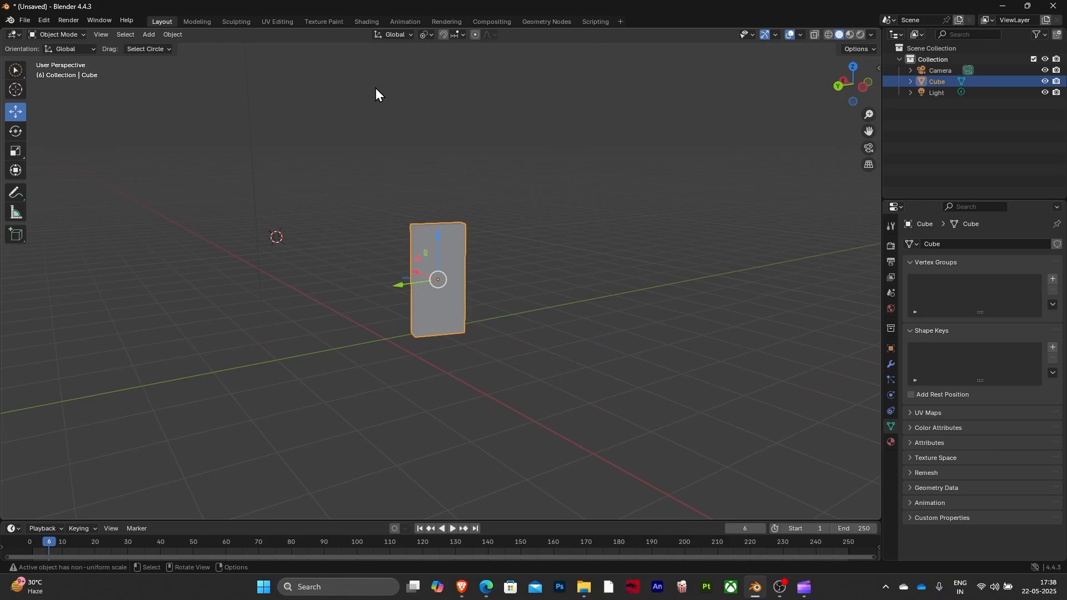
Set the slab's origin to the 3D cursor placed away from the slab
click(169, 37)
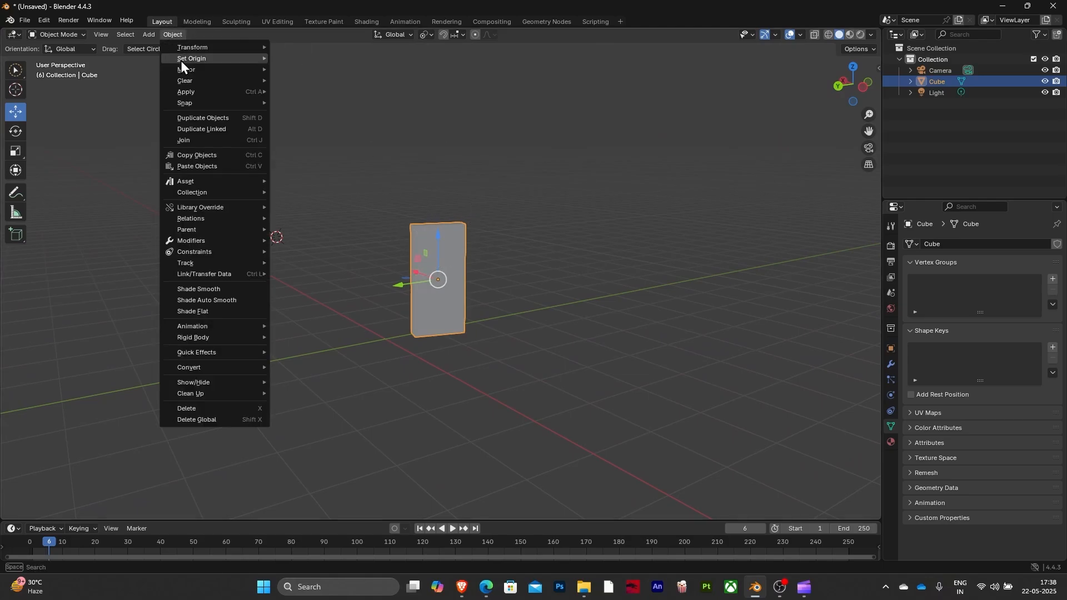
mouse_move(181, 62)
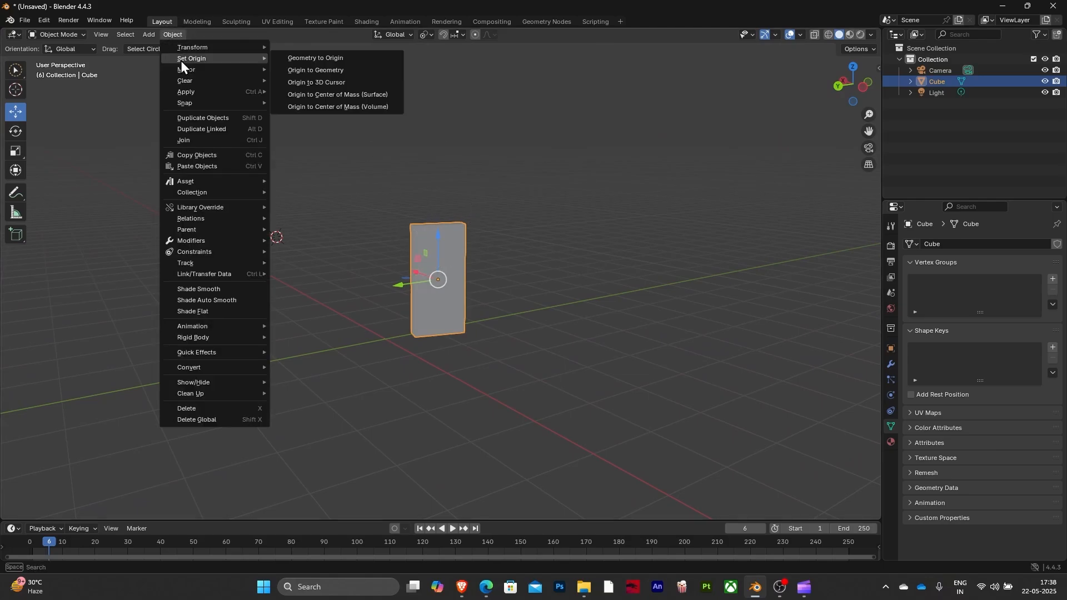
click(362, 85)
Try rotating the slab freely about its distant origin, and undo the rotation
middle_drag(486, 202, 301, 243)
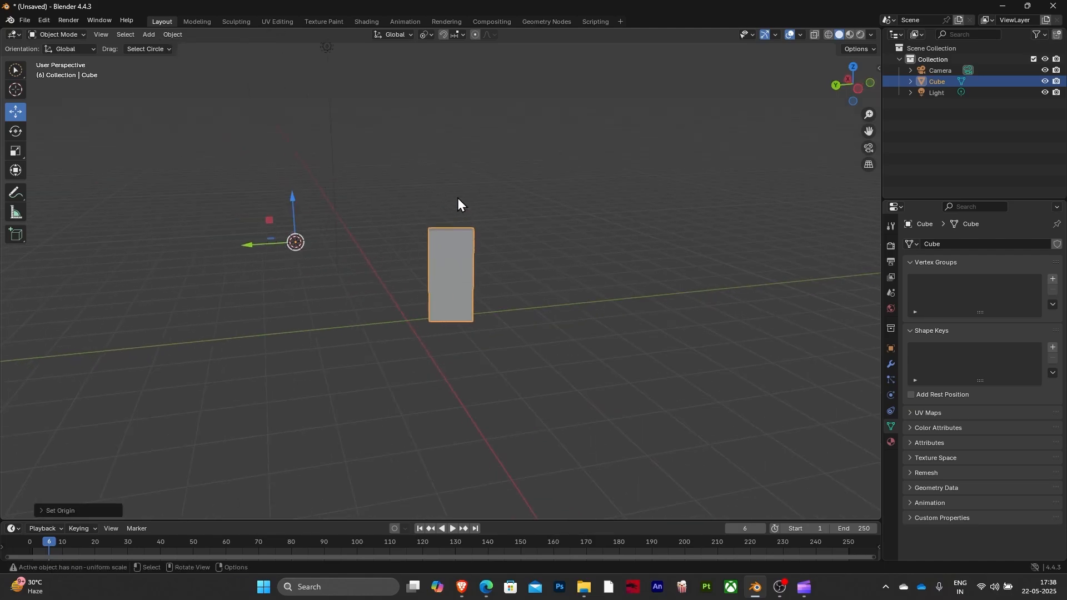
middle_drag(460, 199, 500, 219)
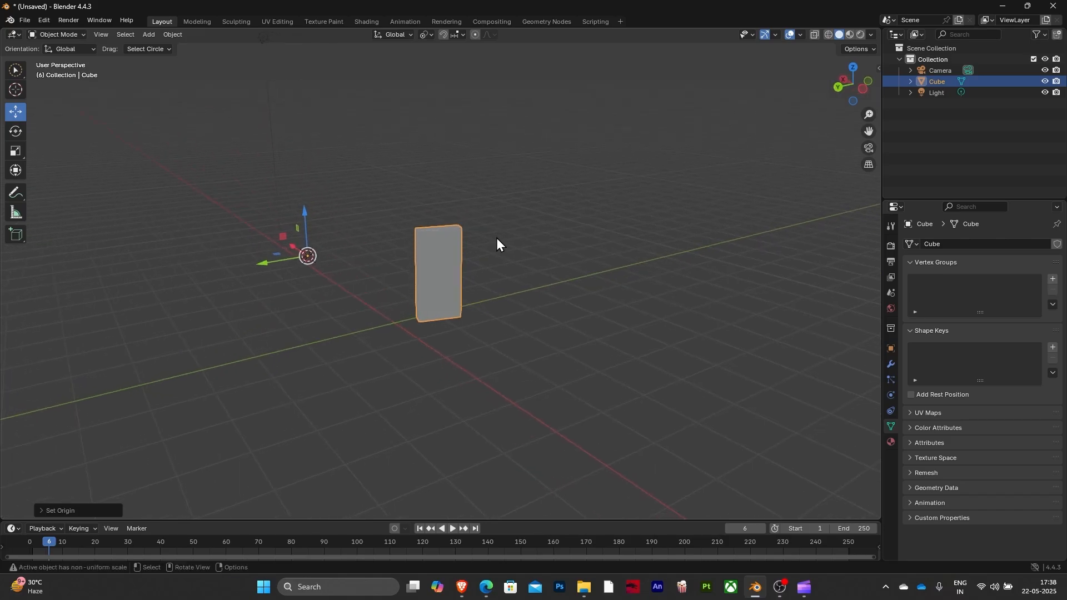
key(r)
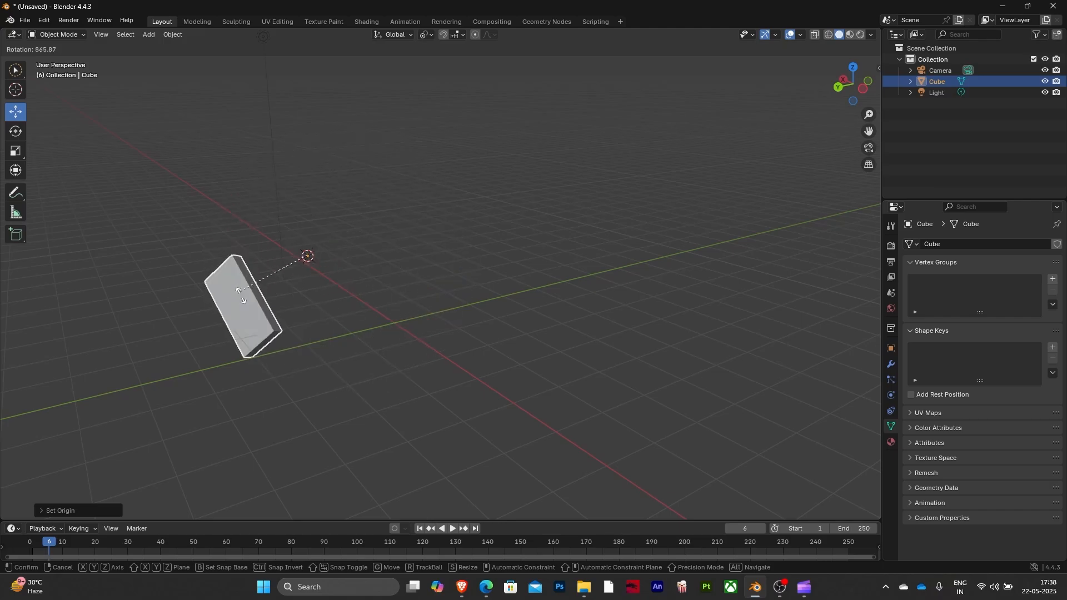
click(444, 260)
middle_drag(522, 301, 520, 342)
key(ctrl+z)
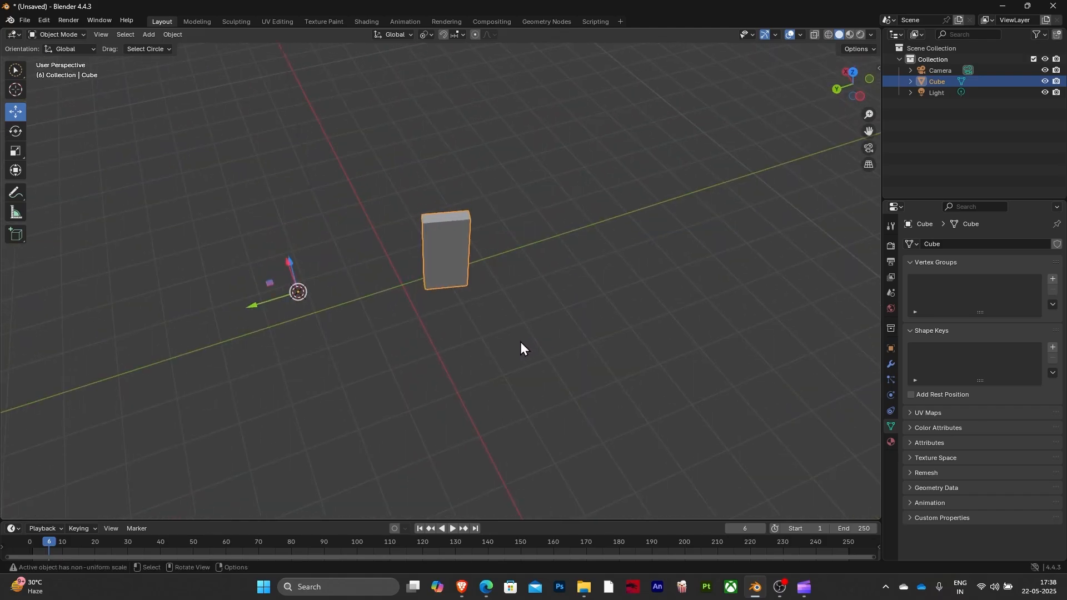
Return the slab's origin from the distant point to its geometry centre with Origin to Geometry
click(177, 34)
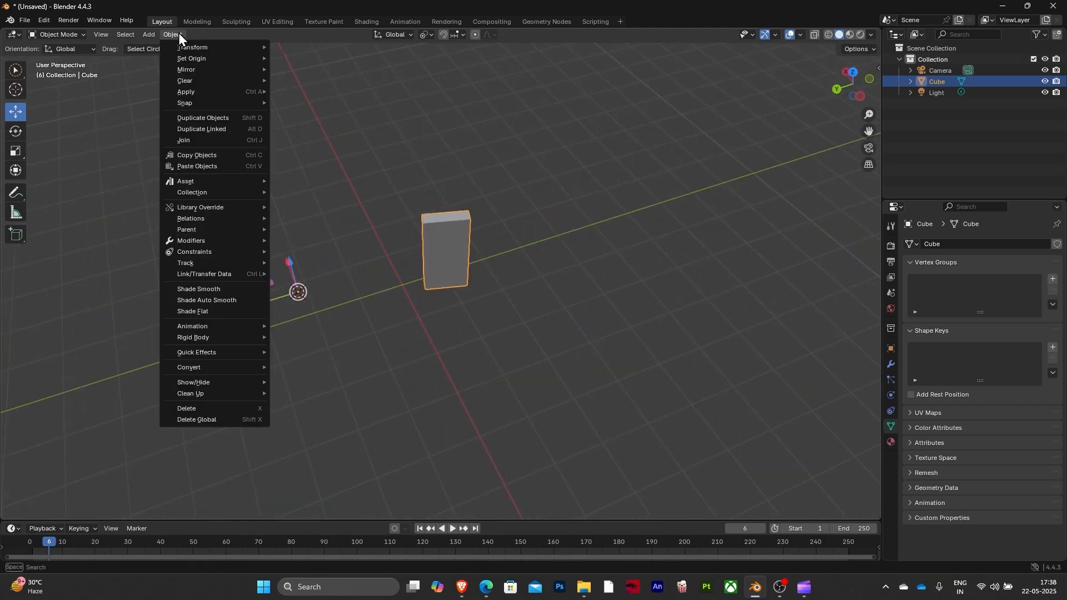
mouse_move(185, 59)
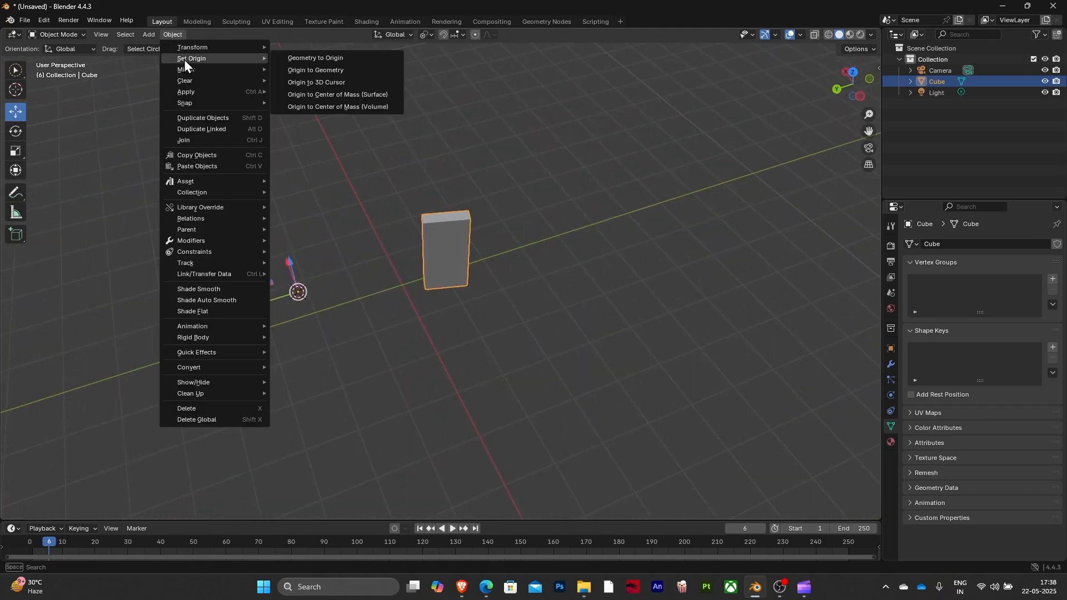
click(344, 73)
middle_drag(586, 198, 385, 269)
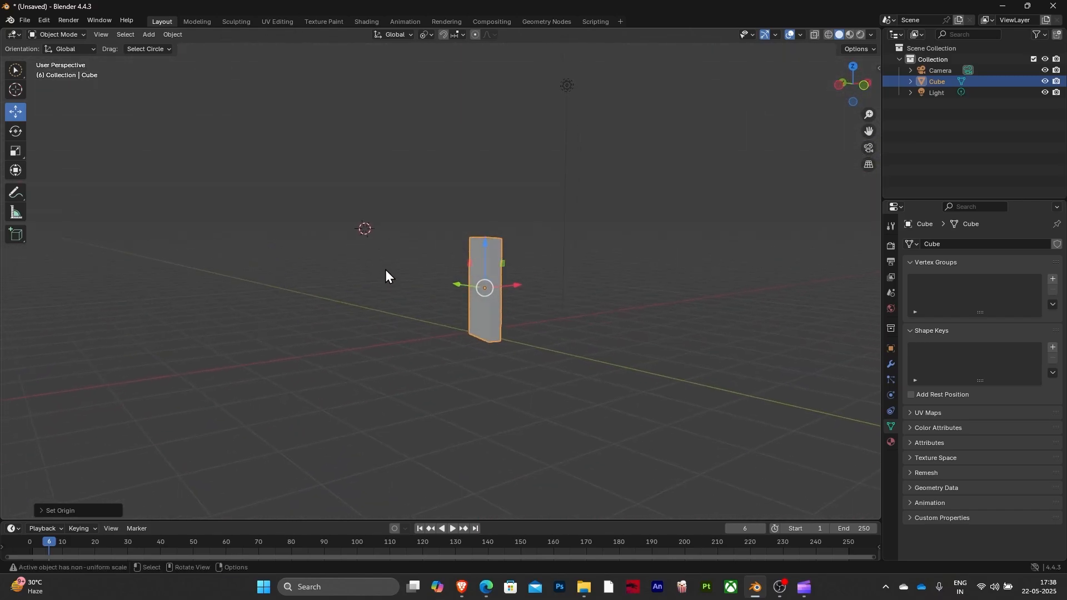
middle_drag(409, 260, 504, 279)
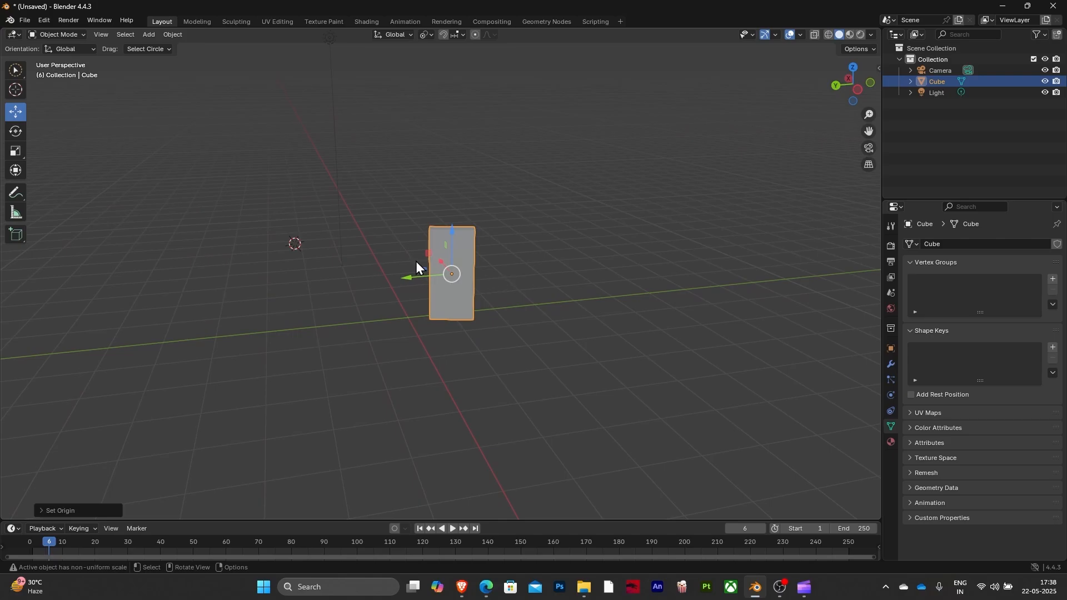
Reset the 3D cursor to the world origin
middle_drag(295, 240, 397, 232)
click(306, 252)
middle_drag(569, 241, 591, 247)
key(shift+c)
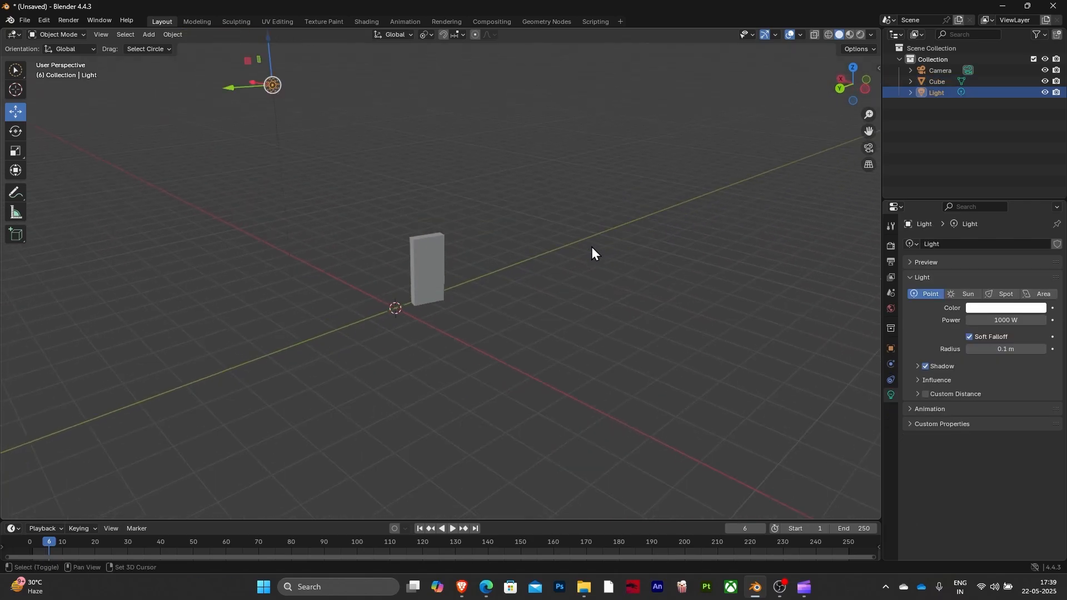
Select the slab, display its transform values in the viewport, and clear its location to 0 m on all axes
scroll(499, 269, up, 4)
middle_drag(500, 273, 280, 289)
click(291, 321)
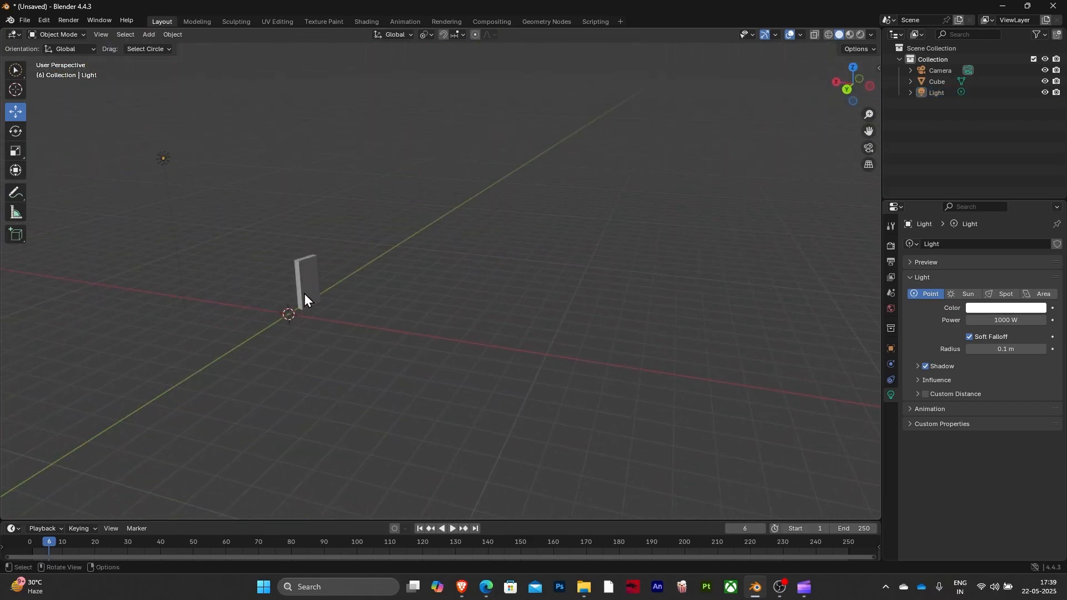
click(305, 293)
middle_drag(318, 296, 542, 364)
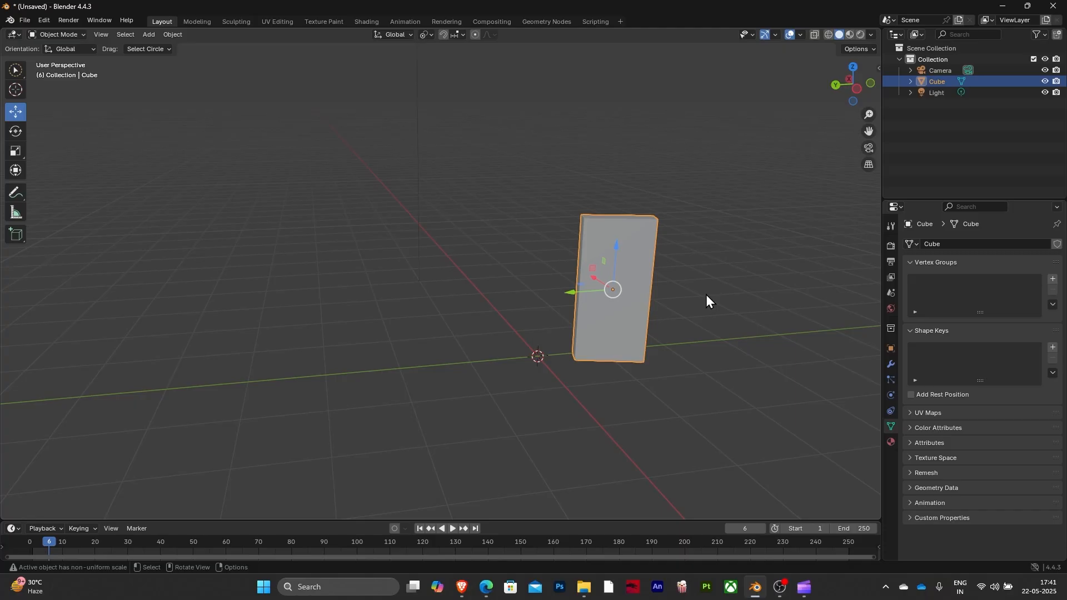
middle_drag(720, 297, 748, 300)
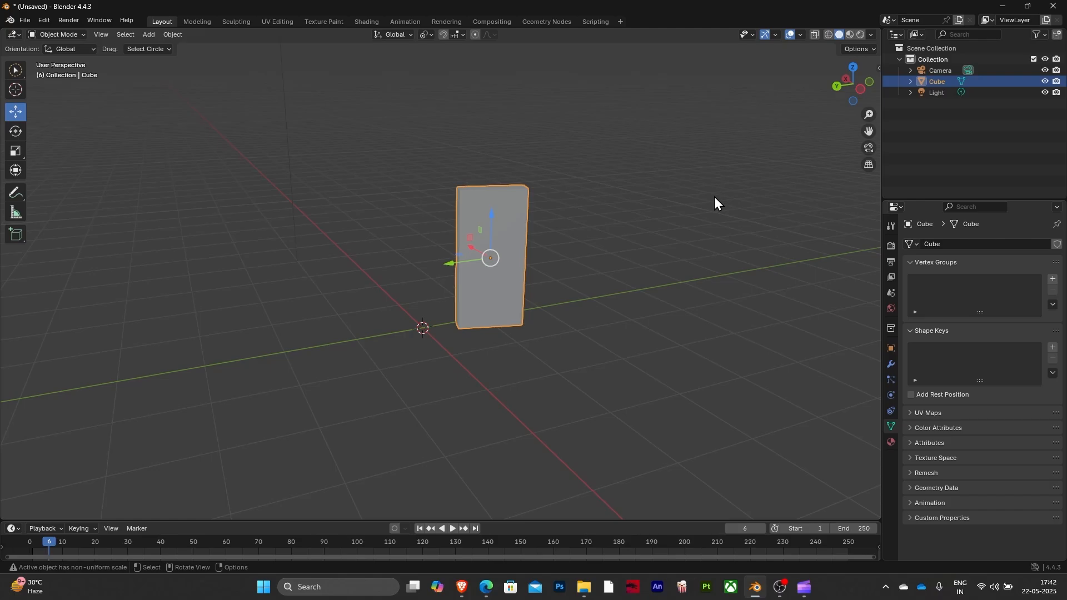
key(n)
key(alt+g)
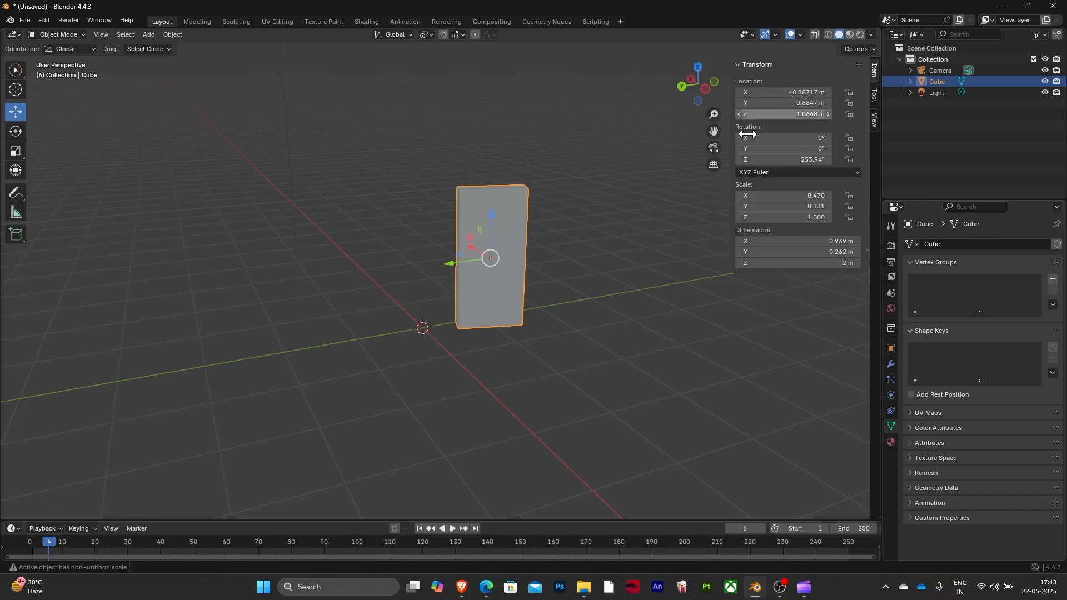
key(alt+g)
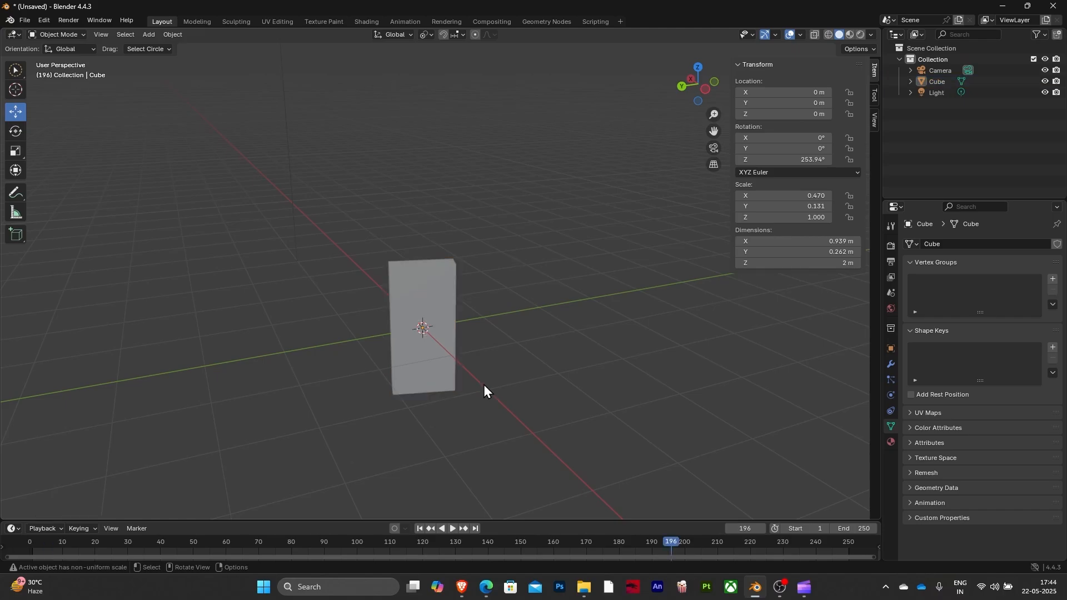
Clear the slab's scale to 1.000 on all axes, restoring the original cube shape
click(433, 301)
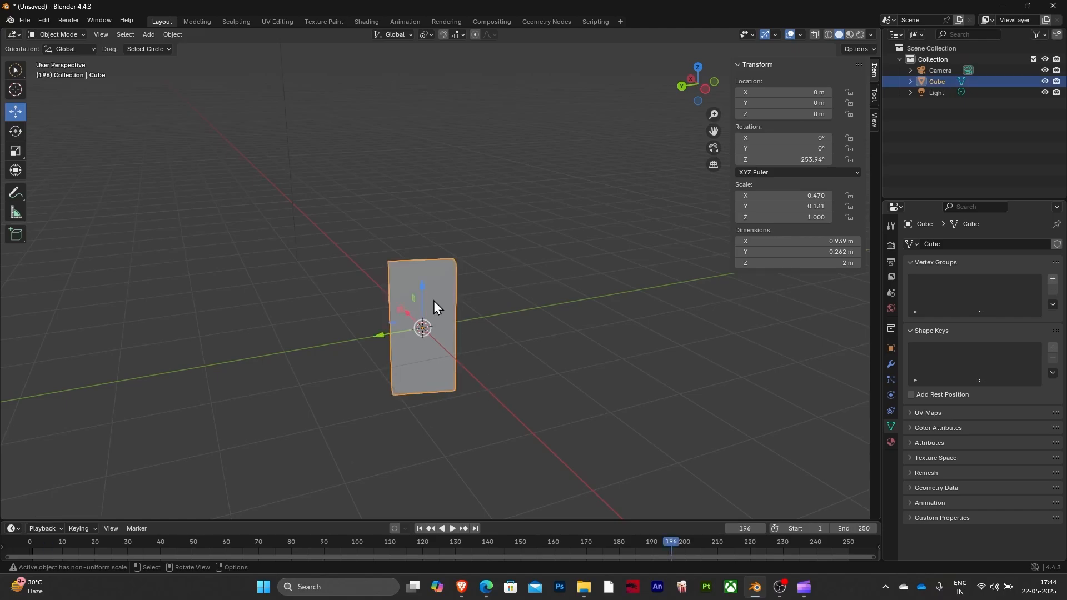
key(alt)
key(alt+s)
middle_drag(433, 301, 756, 320)
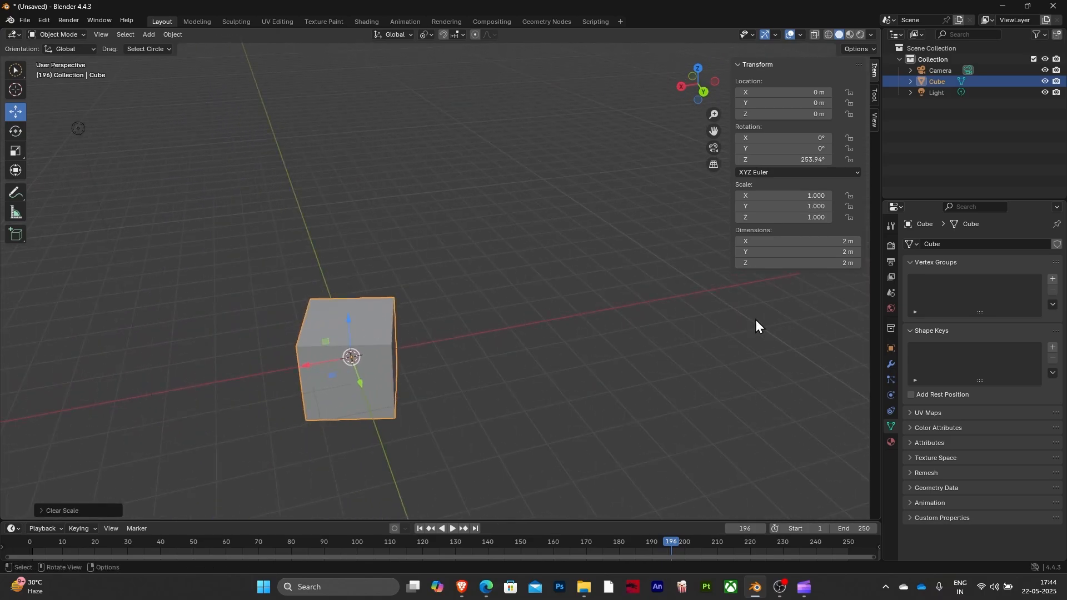